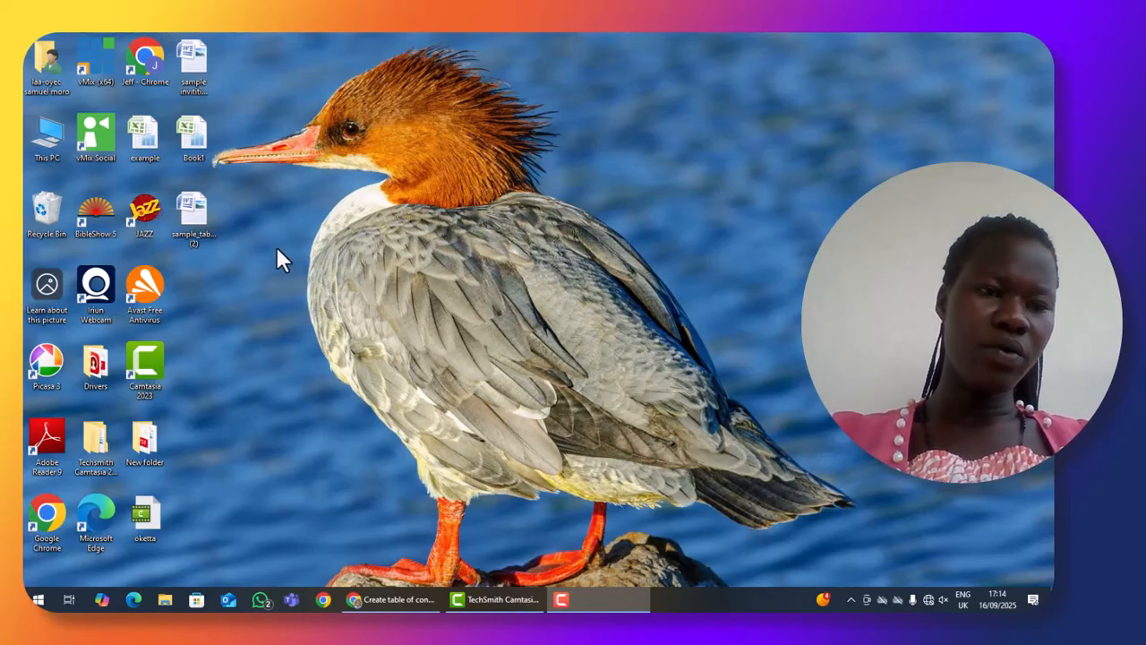
Open the sample_table_of_contents (2) document from the desktop and skim through its pages
double_click(197, 231)
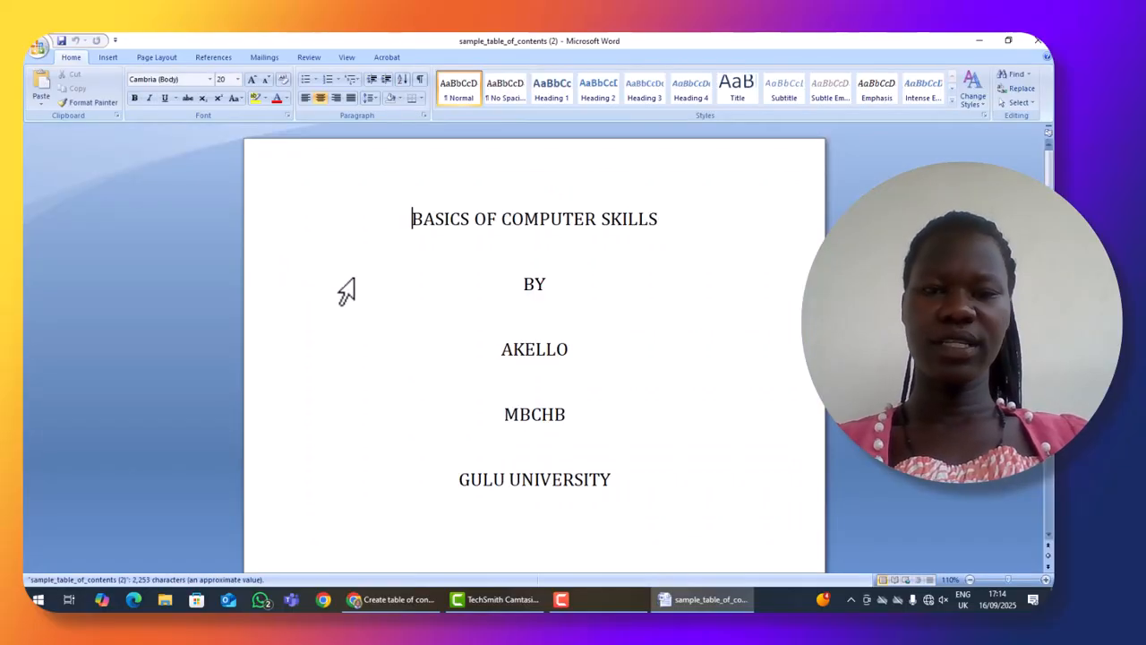
scroll(457, 349, "down", 3)
scroll(457, 350, "down", 10)
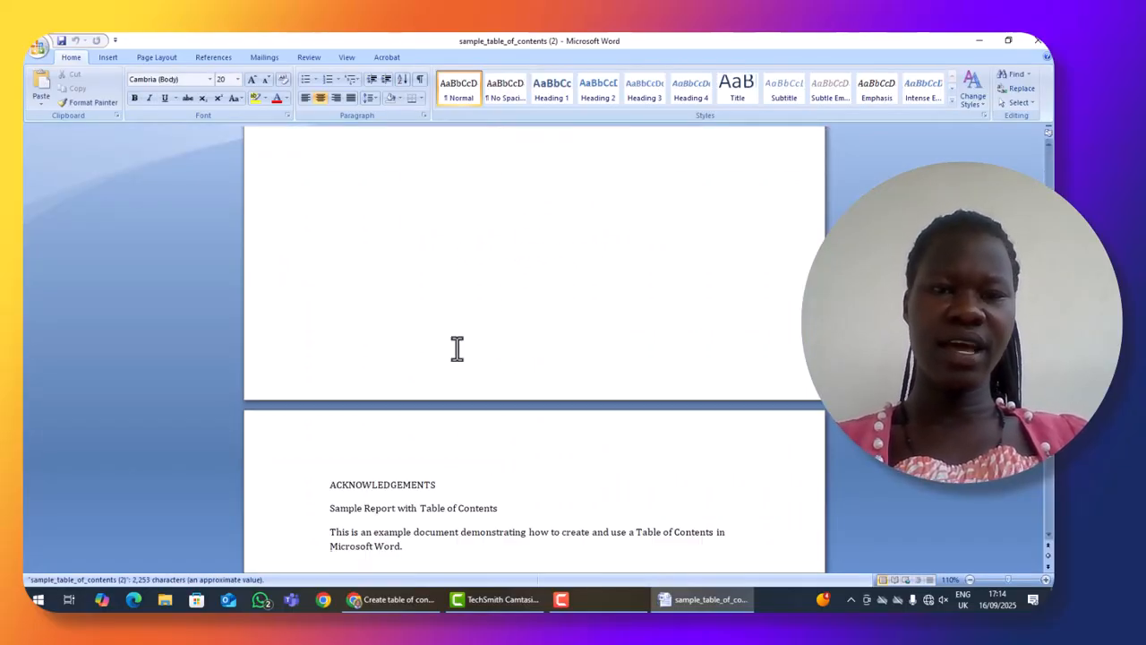
scroll(457, 350, "down", 10)
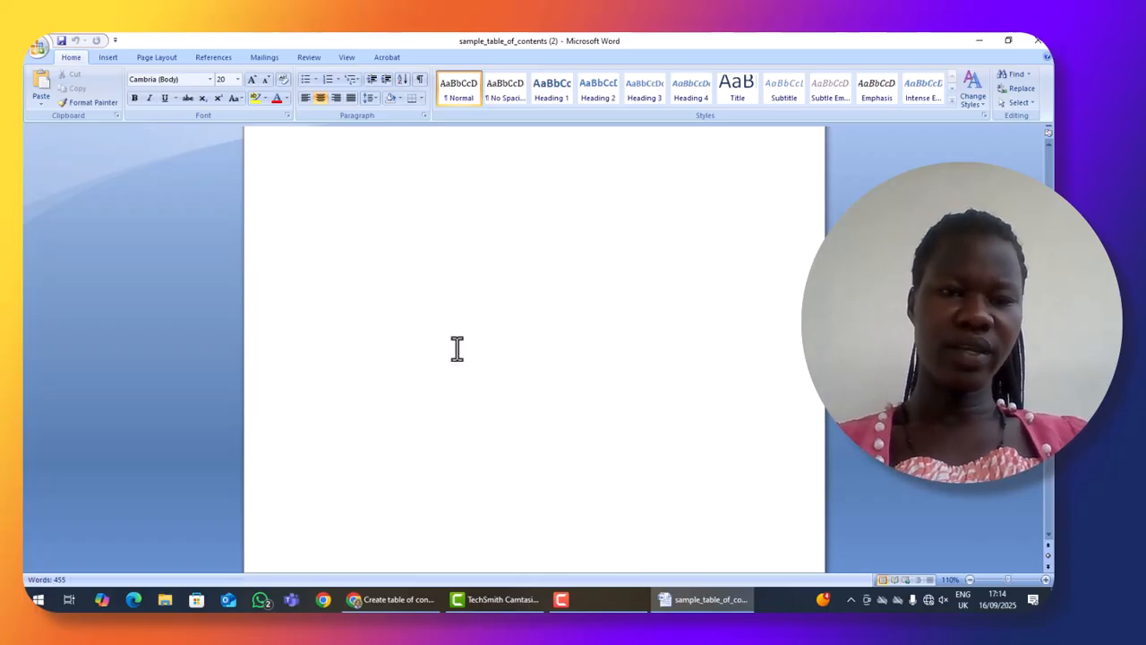
scroll(457, 349, "down", 10)
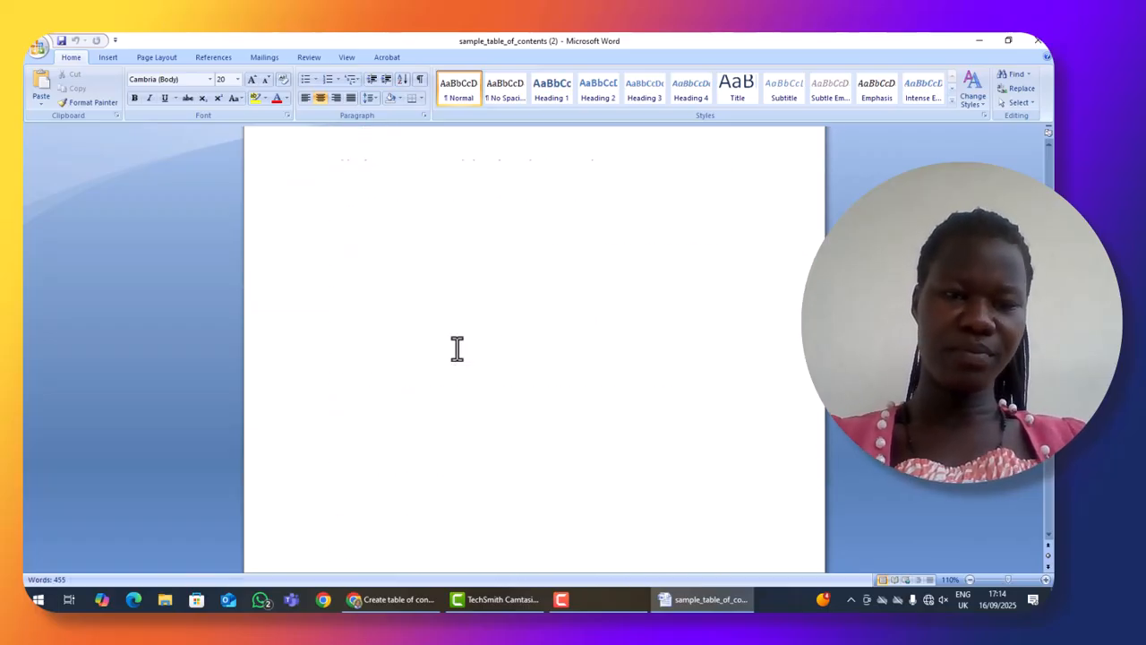
scroll(457, 349, "down", 10)
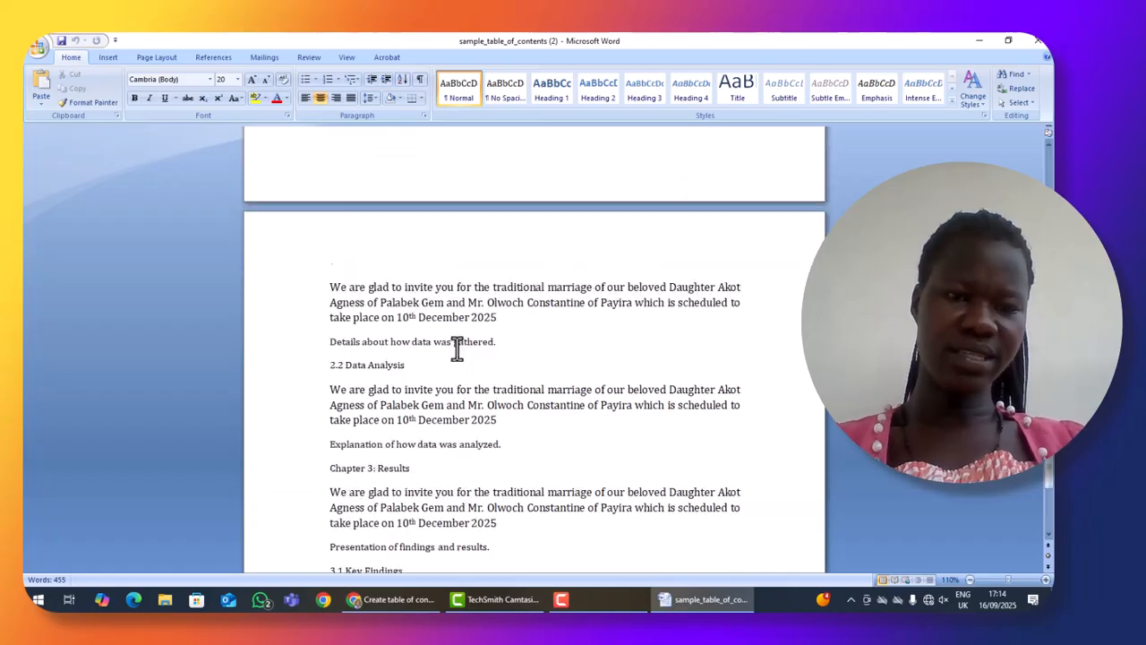
scroll(452, 351, "up", 20)
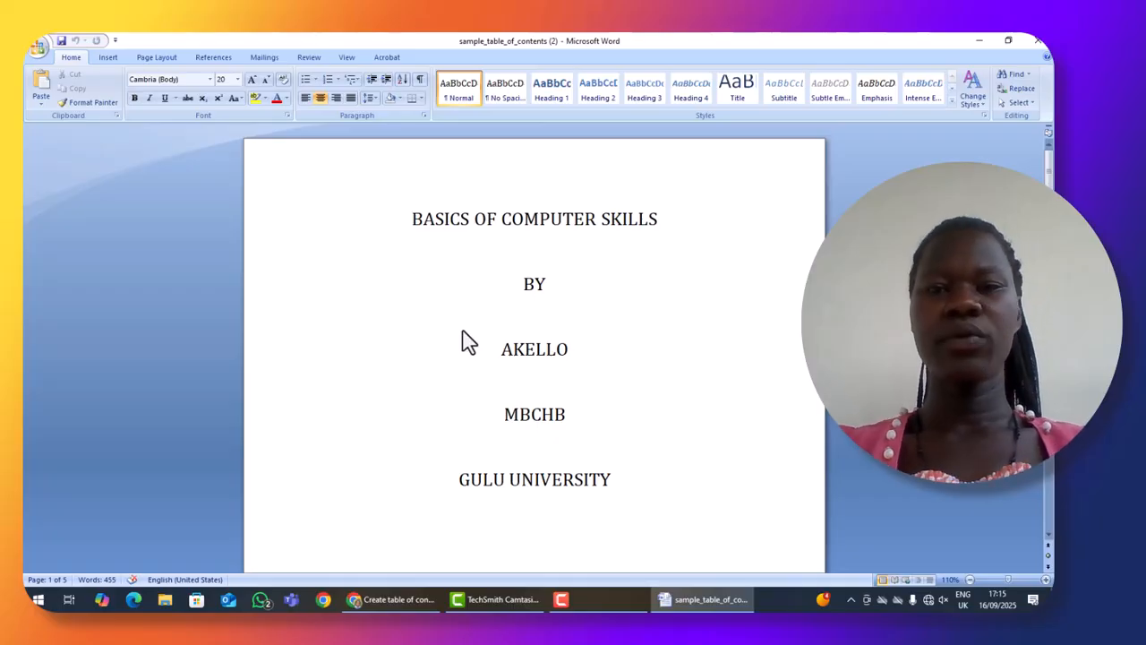
Examine the document's structure from the title page through Acknowledgements and Dedication to the numbered chapters
scroll(484, 307, "down", 3)
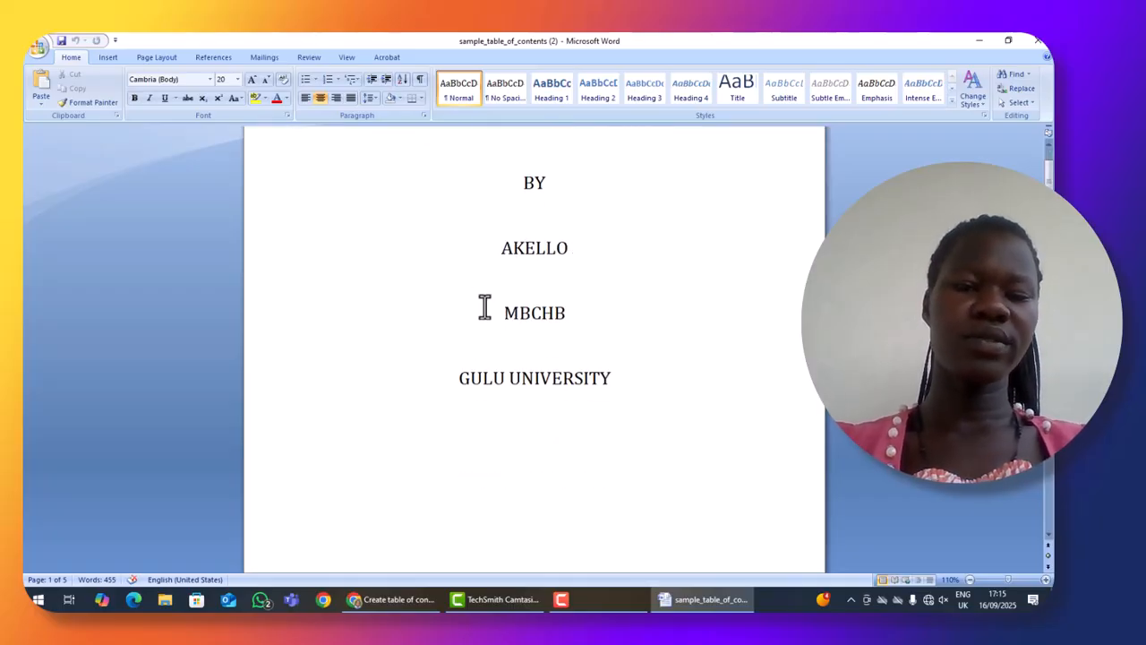
scroll(484, 307, "up", 3)
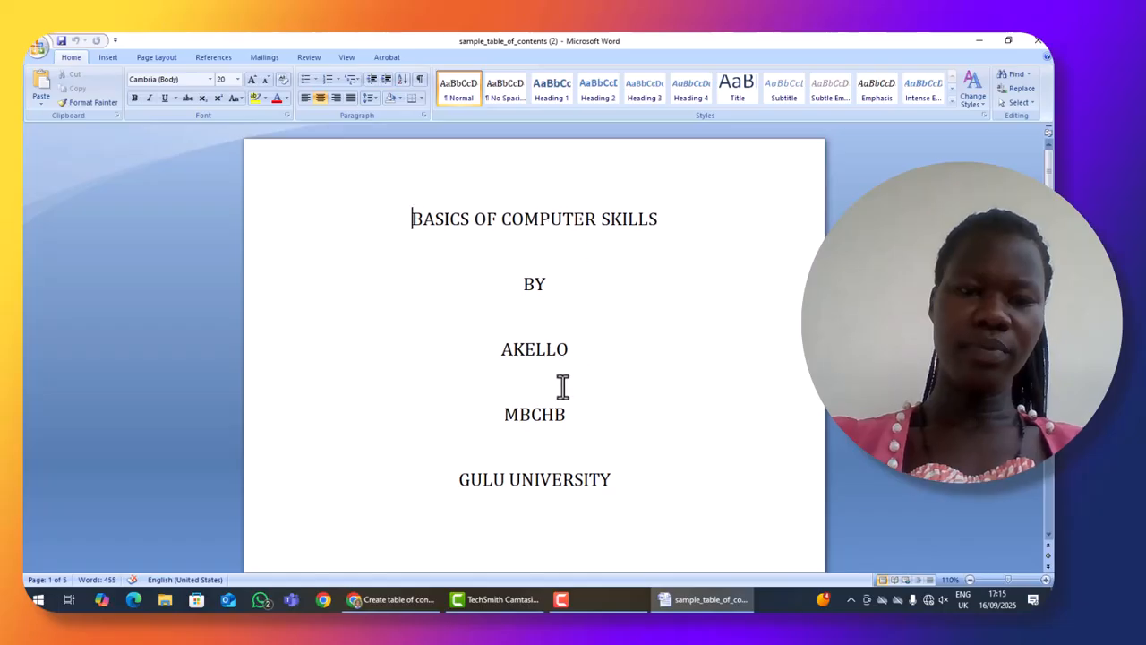
scroll(563, 387, "down", 5)
scroll(563, 387, "down", 5)
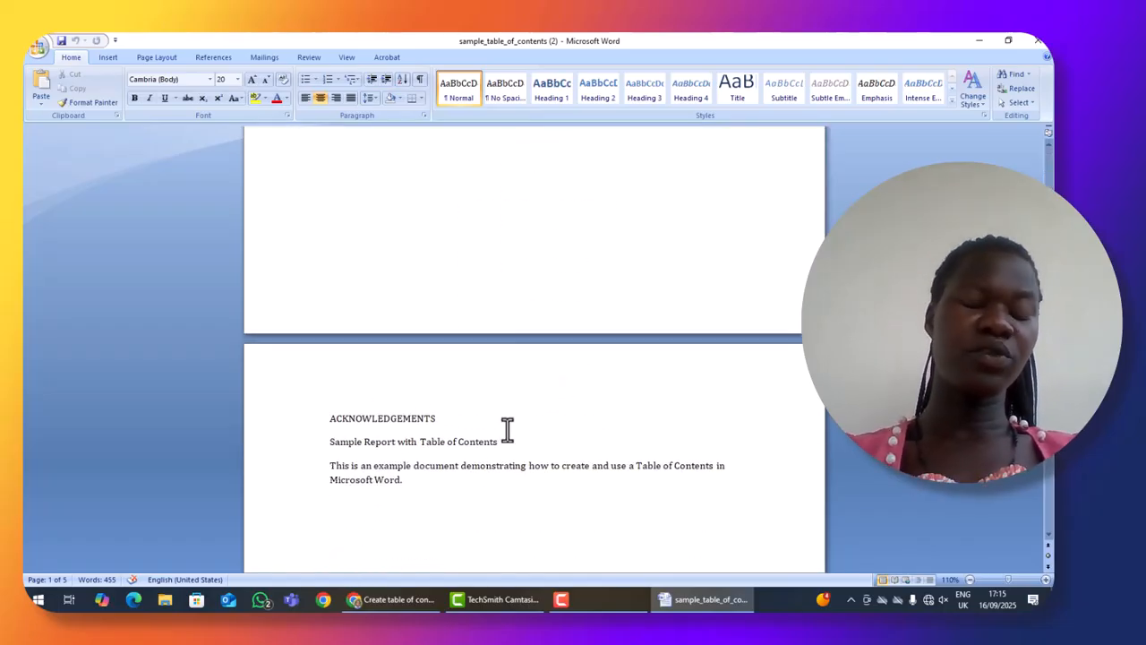
scroll(465, 432, "down", 5)
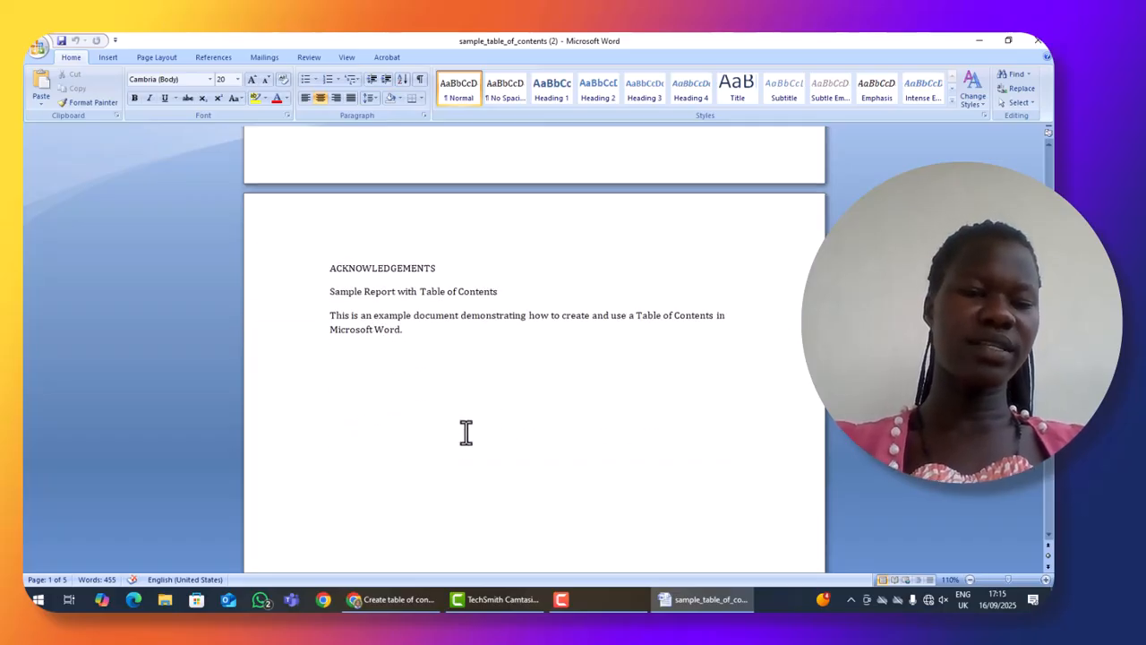
scroll(466, 433, "down", 1)
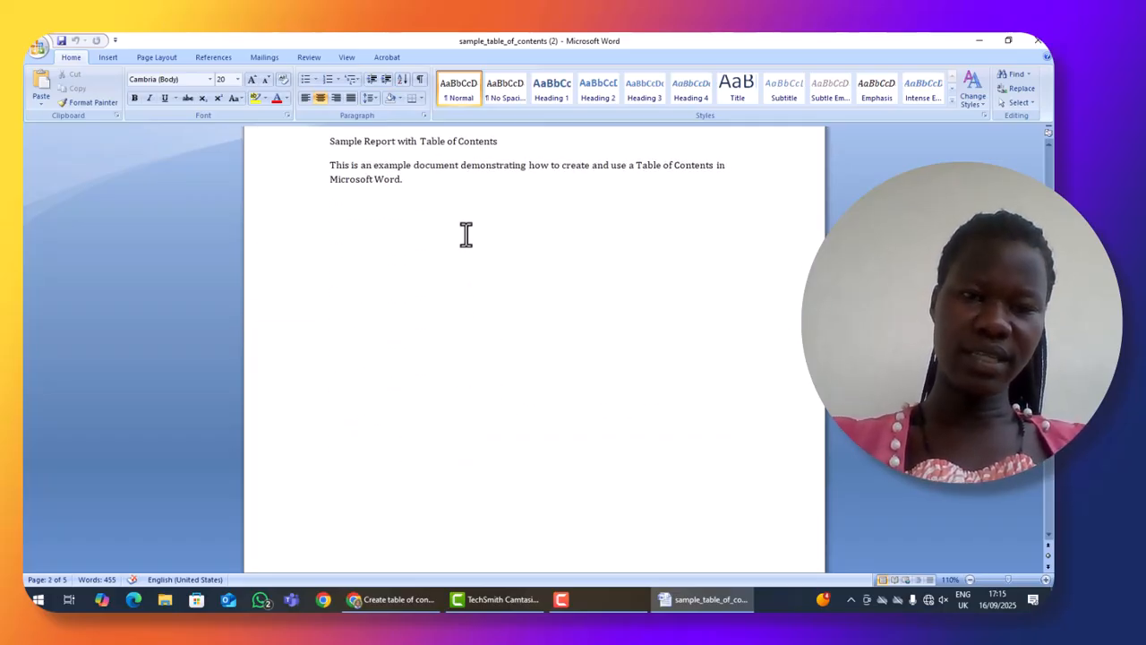
scroll(466, 235, "down", 5)
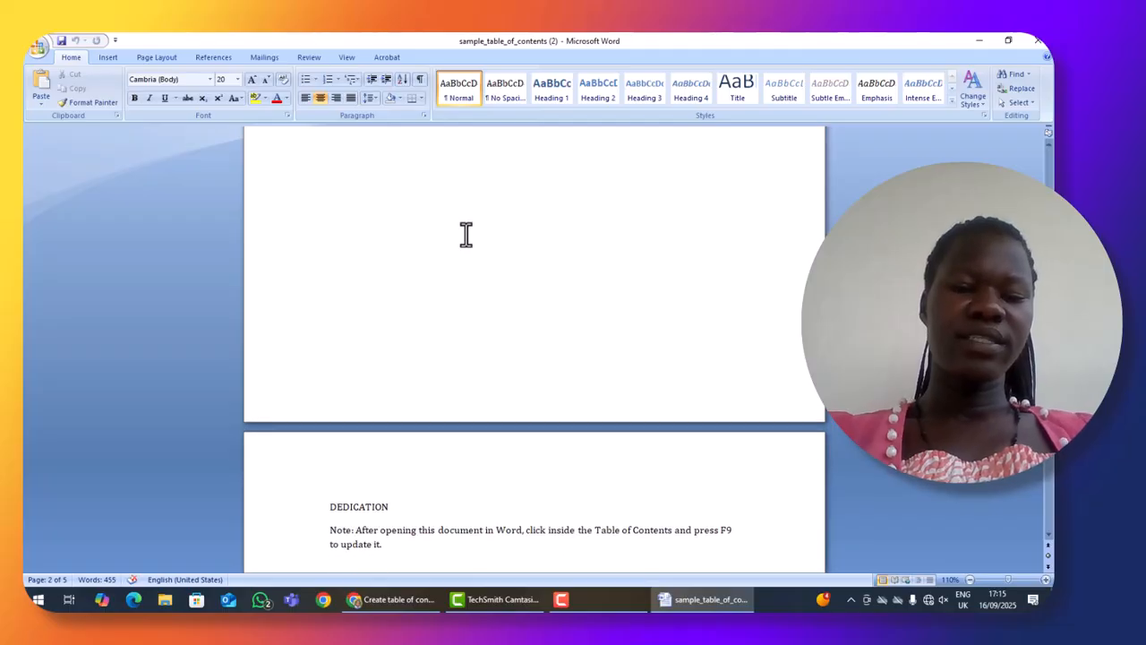
scroll(403, 398, "down", 2)
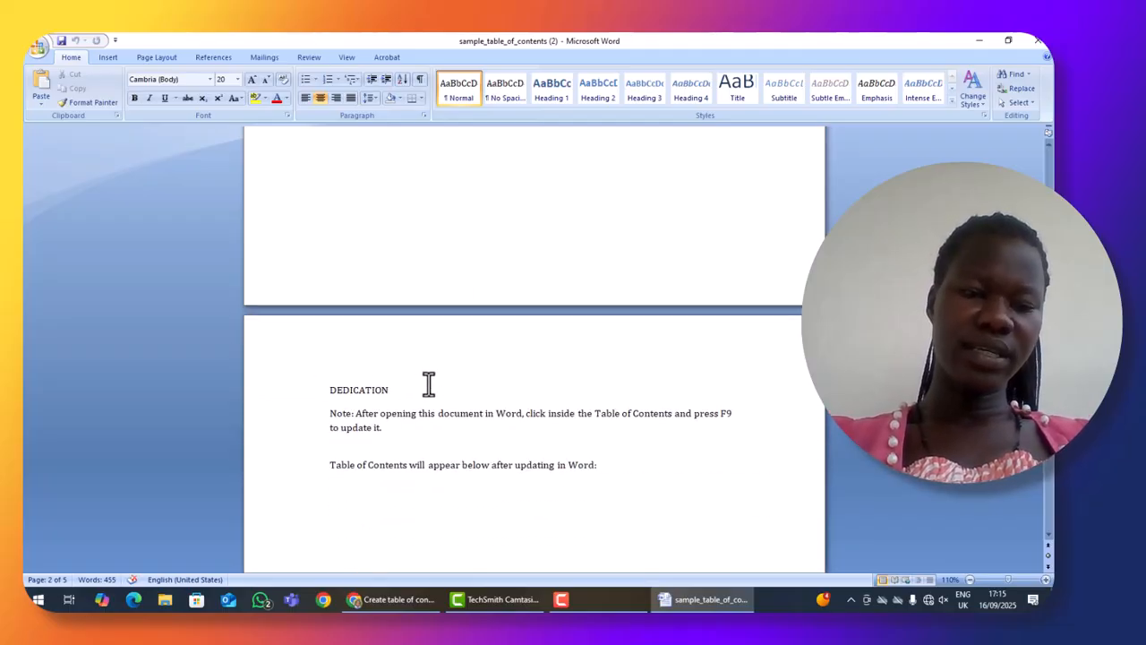
scroll(409, 412, "down", 6)
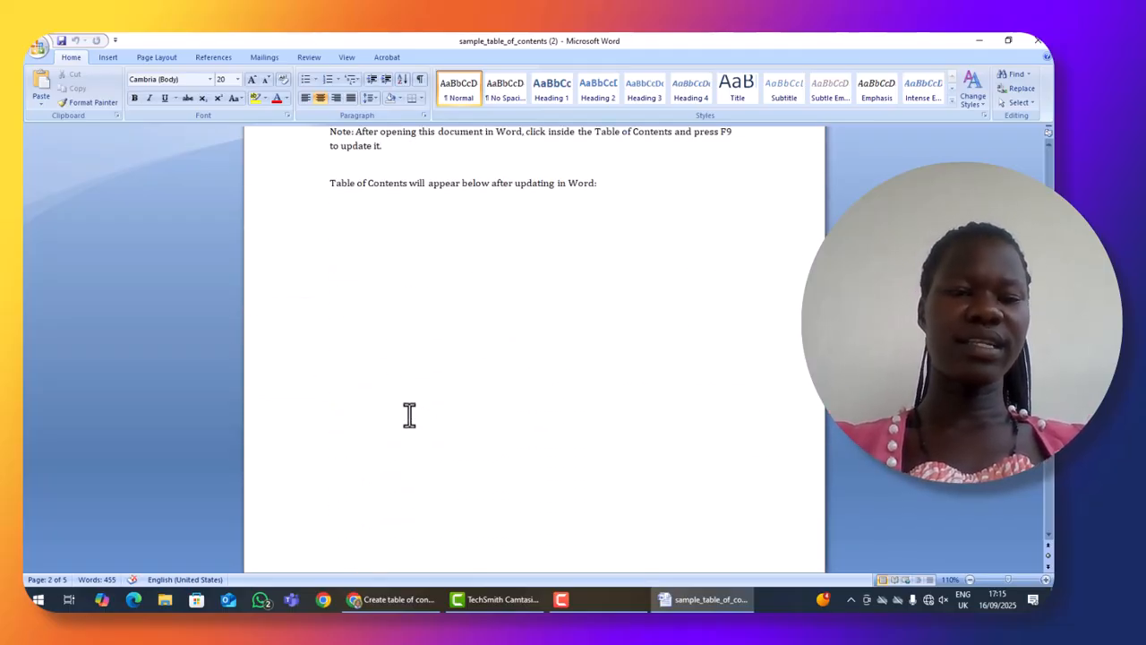
scroll(409, 414, "down", 5)
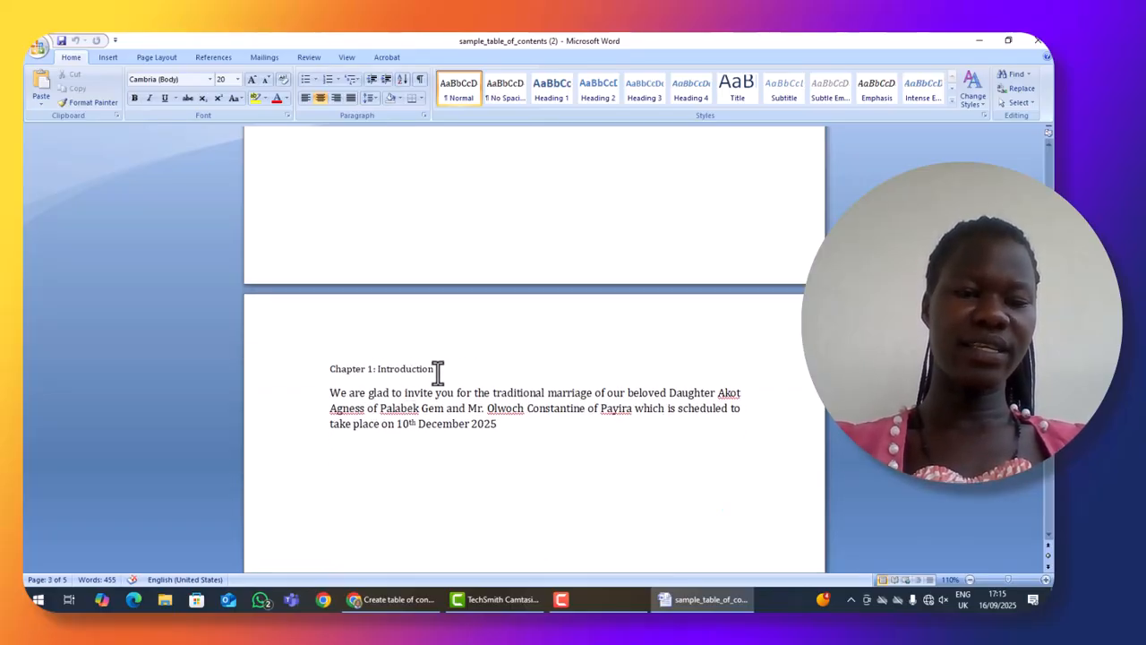
scroll(328, 547, "down", 5)
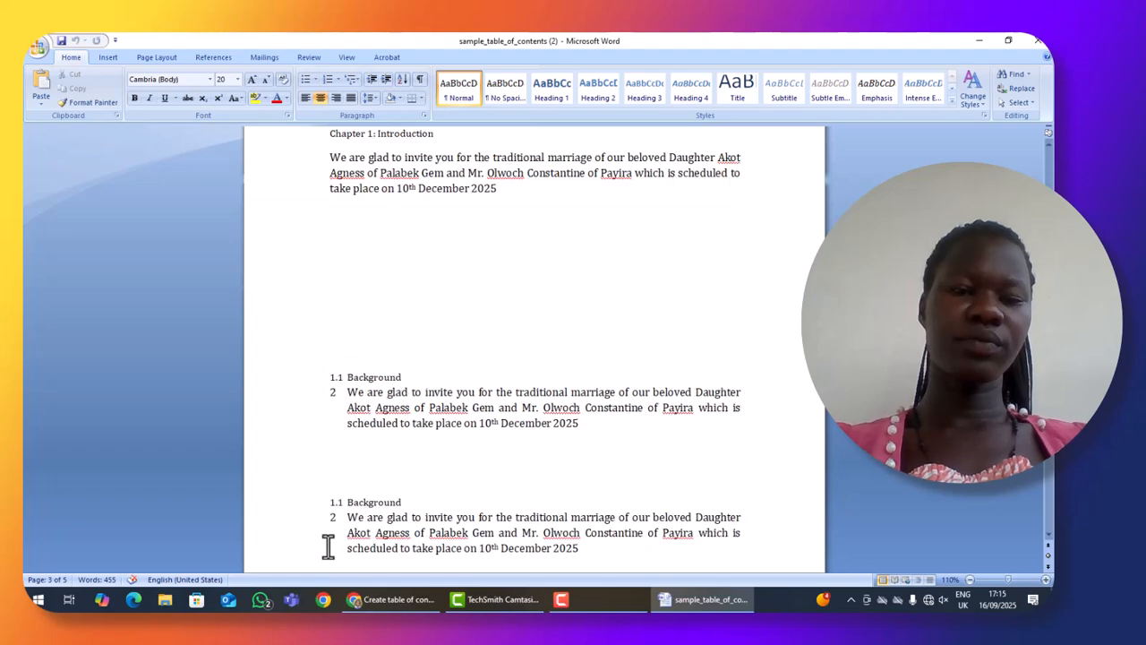
scroll(328, 546, "down", 6)
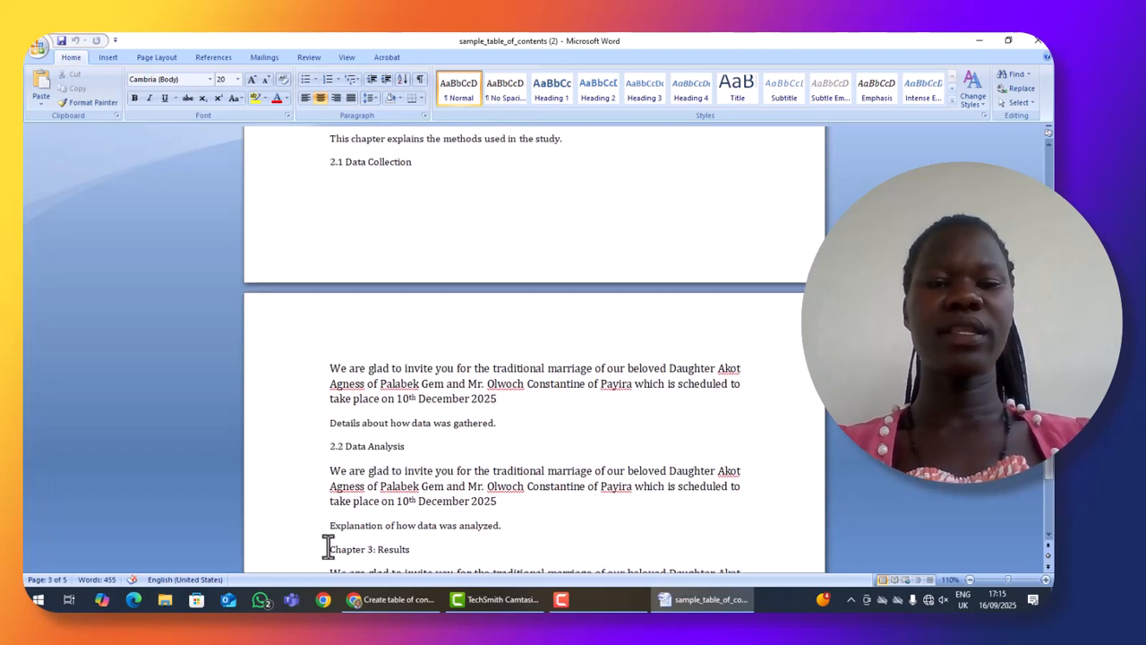
scroll(327, 546, "down", 3)
Review the pages between the chapters and the Dedication to locate where the preliminary pages end and Chapter 1 begins
scroll(327, 547, "up", 9)
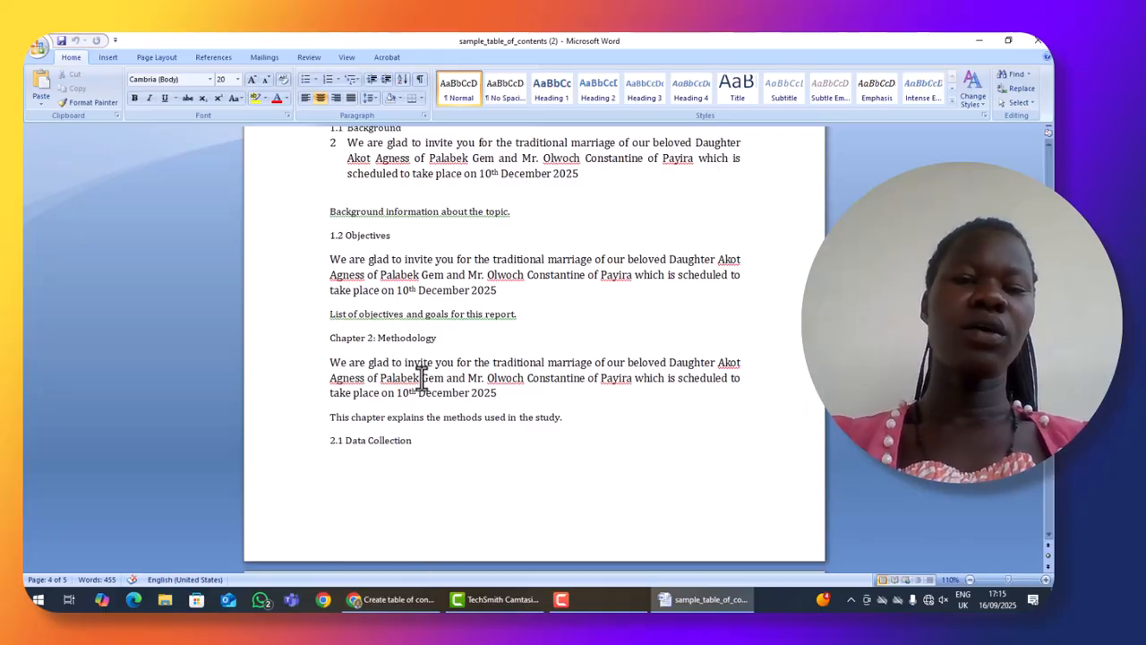
scroll(421, 378, "up", 5)
scroll(421, 378, "up", 2)
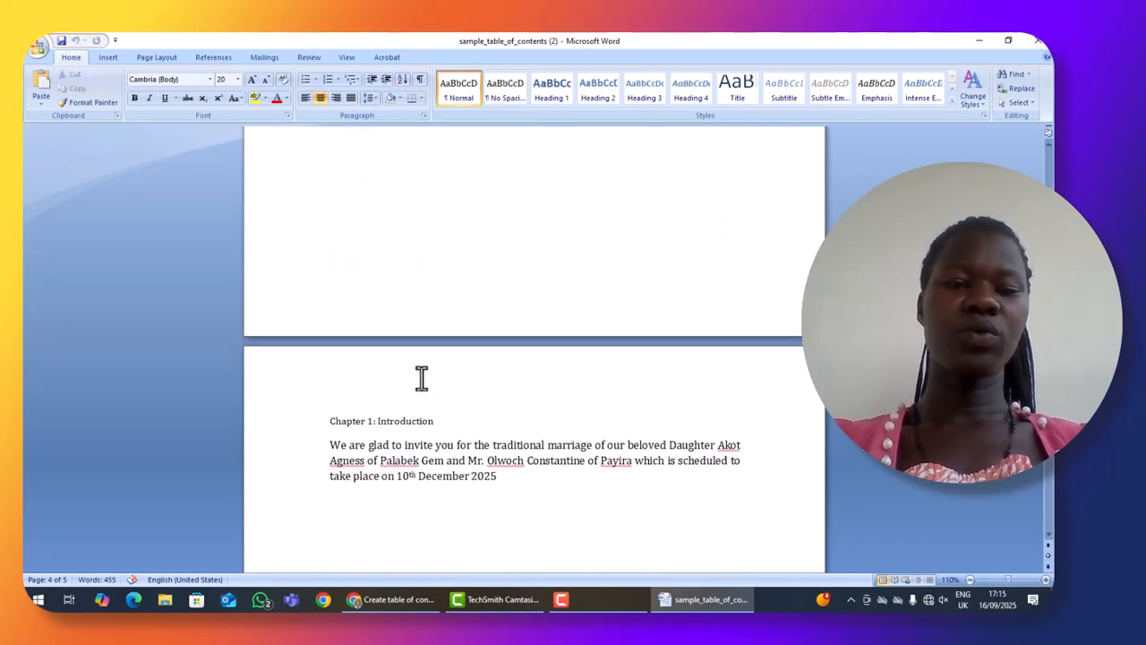
scroll(384, 209, "up", 4)
scroll(384, 210, "up", 3)
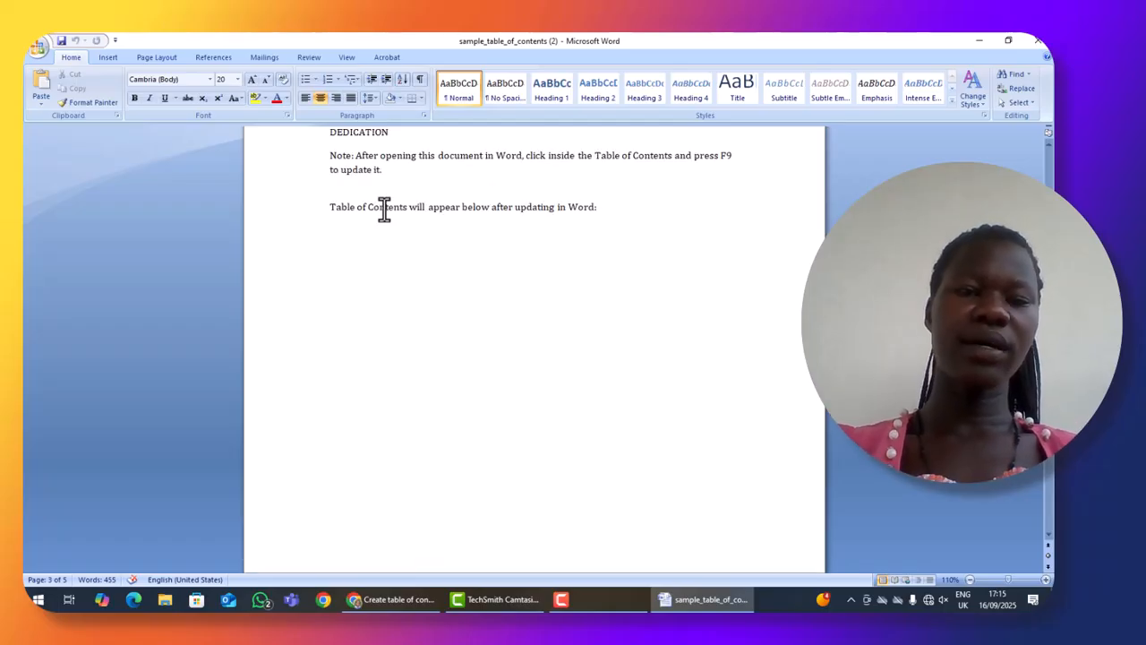
scroll(471, 260, "up", 3)
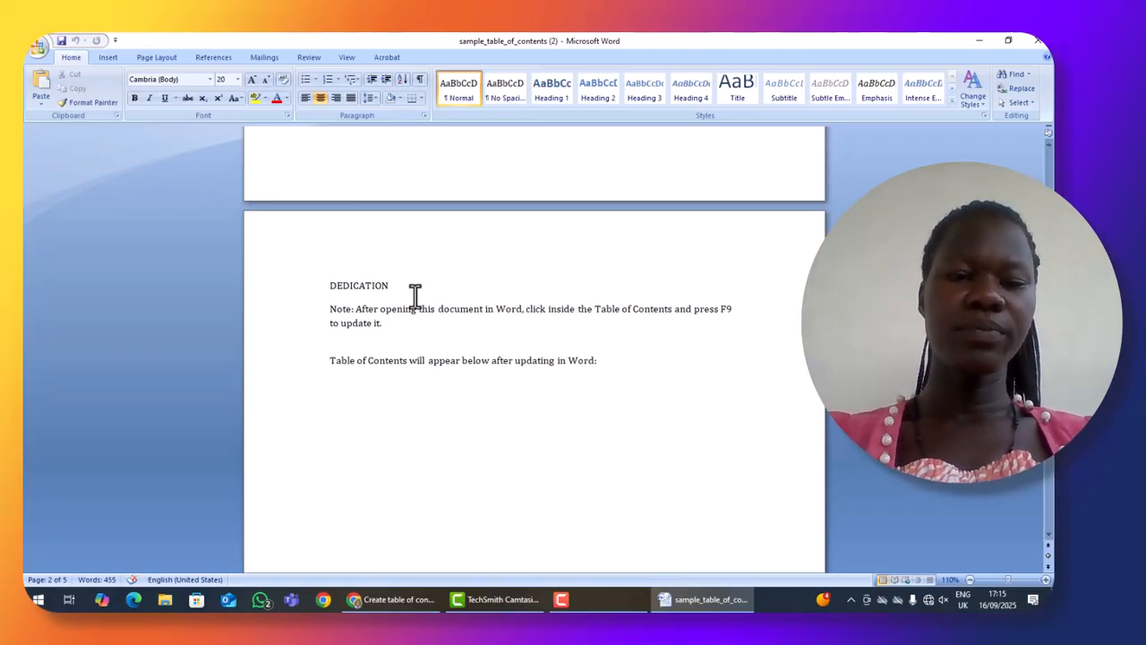
scroll(415, 296, "down", 2)
scroll(414, 296, "down", 10)
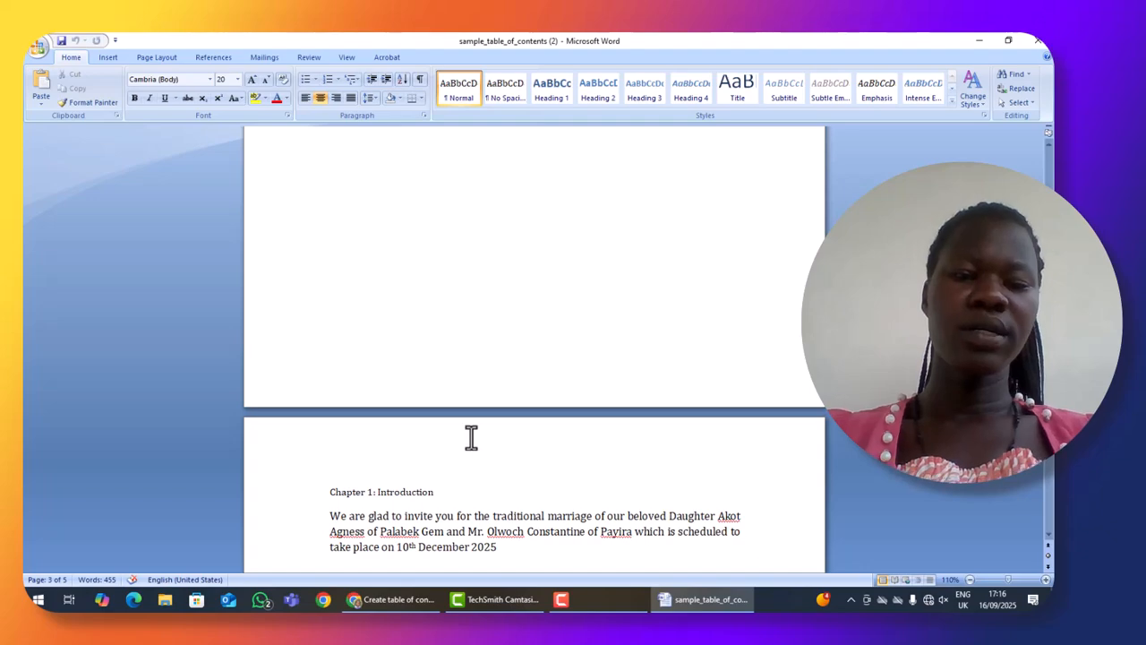
scroll(462, 387, "up", 8)
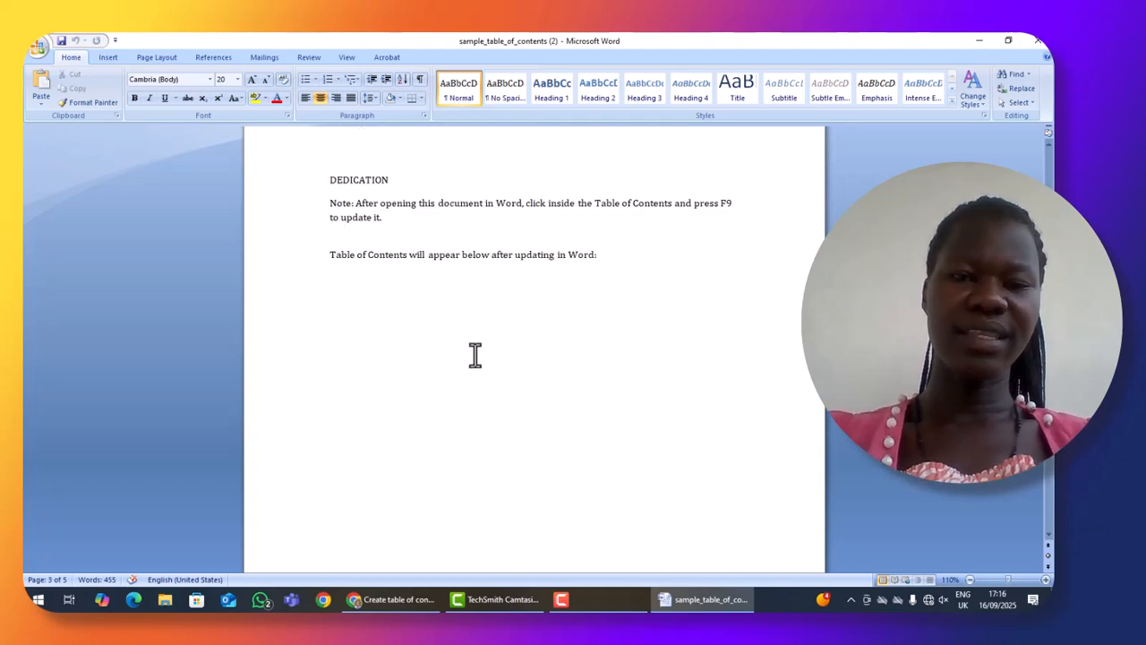
Insert a Next Page section break after the last line of text on the Dedication page
left_click(600, 257)
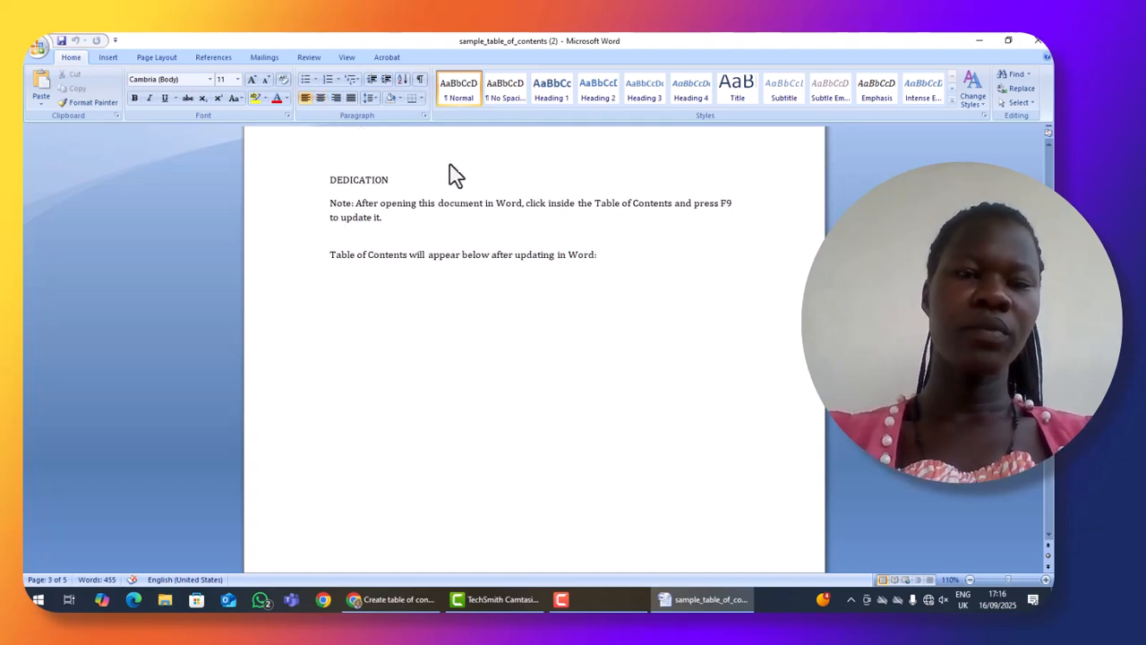
left_click(151, 60)
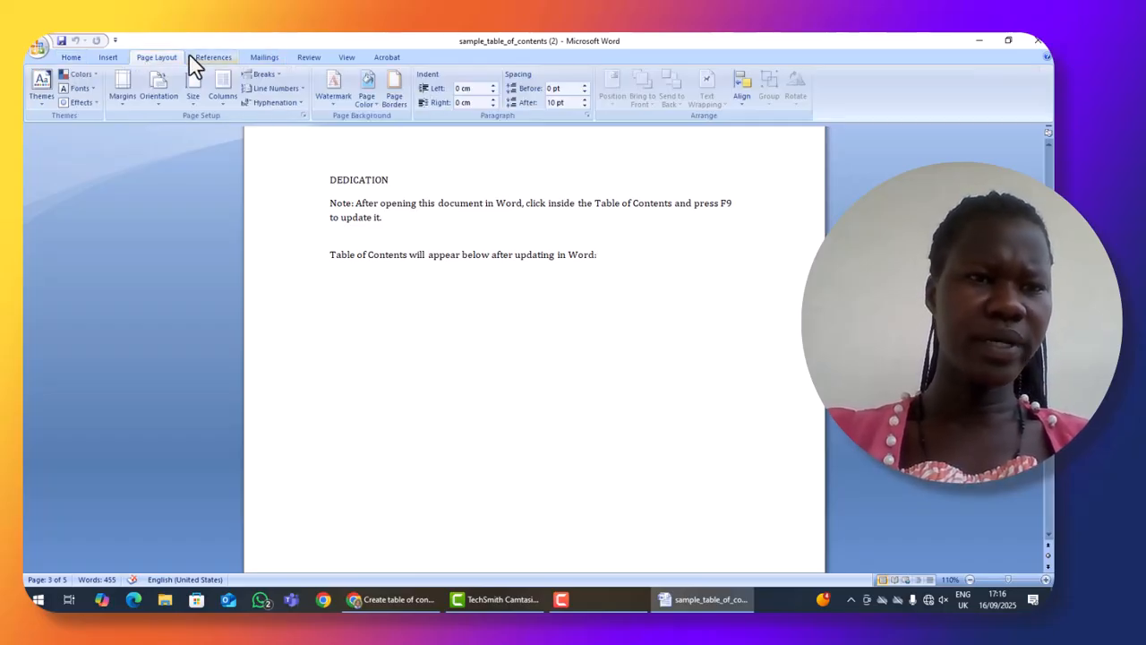
left_click(274, 76)
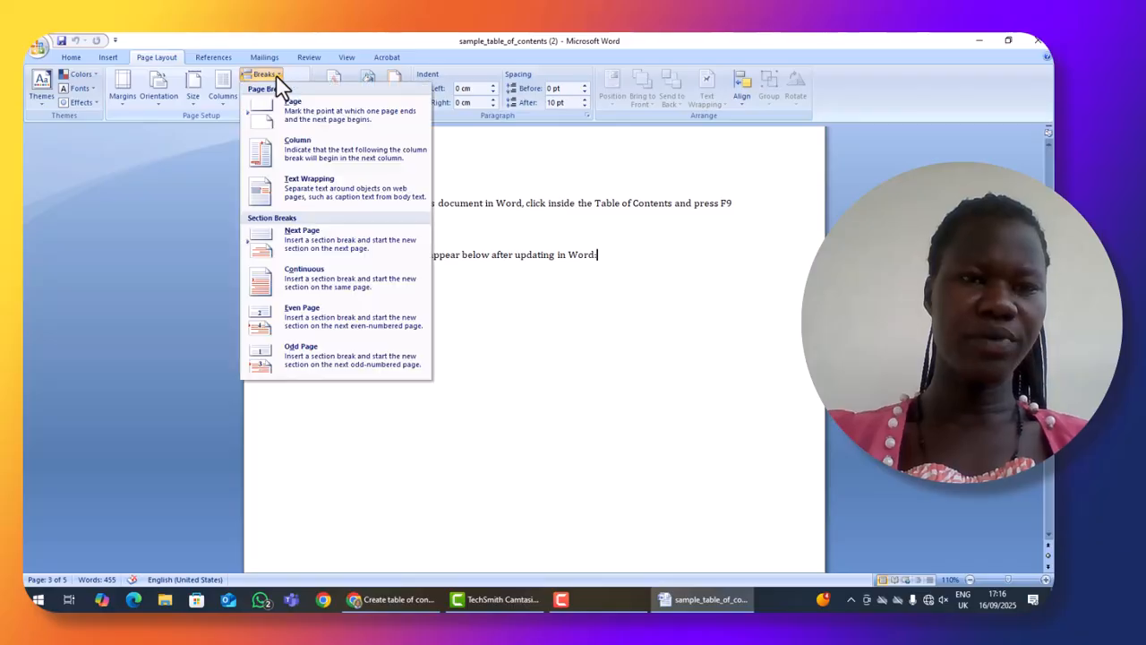
left_click(295, 248)
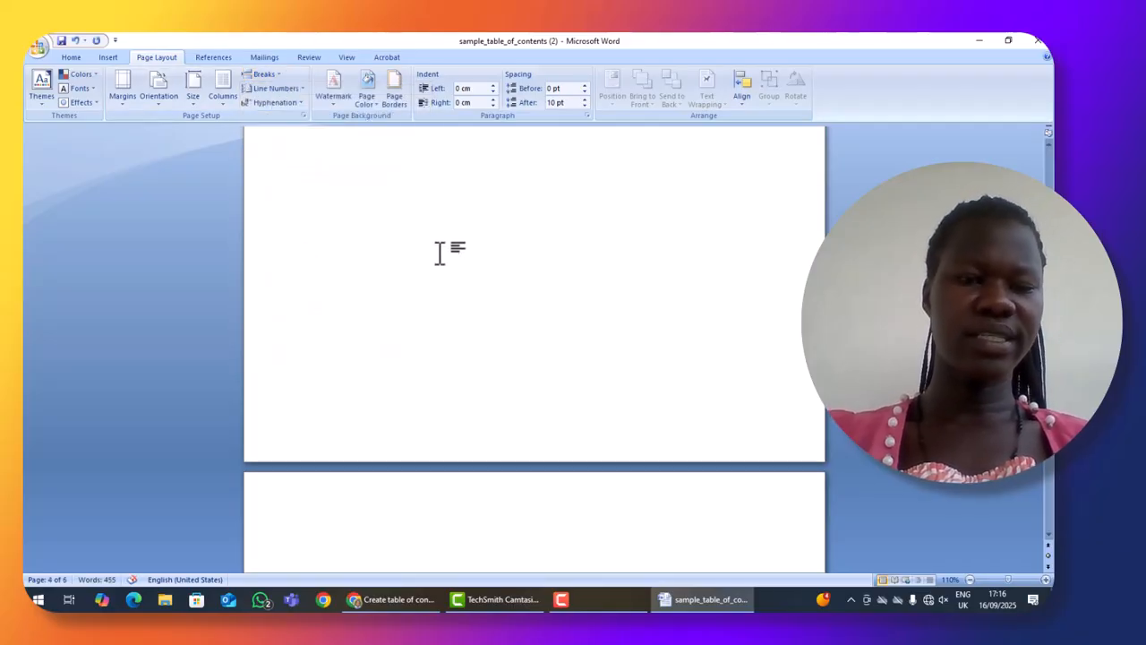
Check the pages around the new section break, from the preliminary pages to Chapter 1: Introduction
scroll(403, 285, "up", 10)
scroll(402, 285, "down", 3)
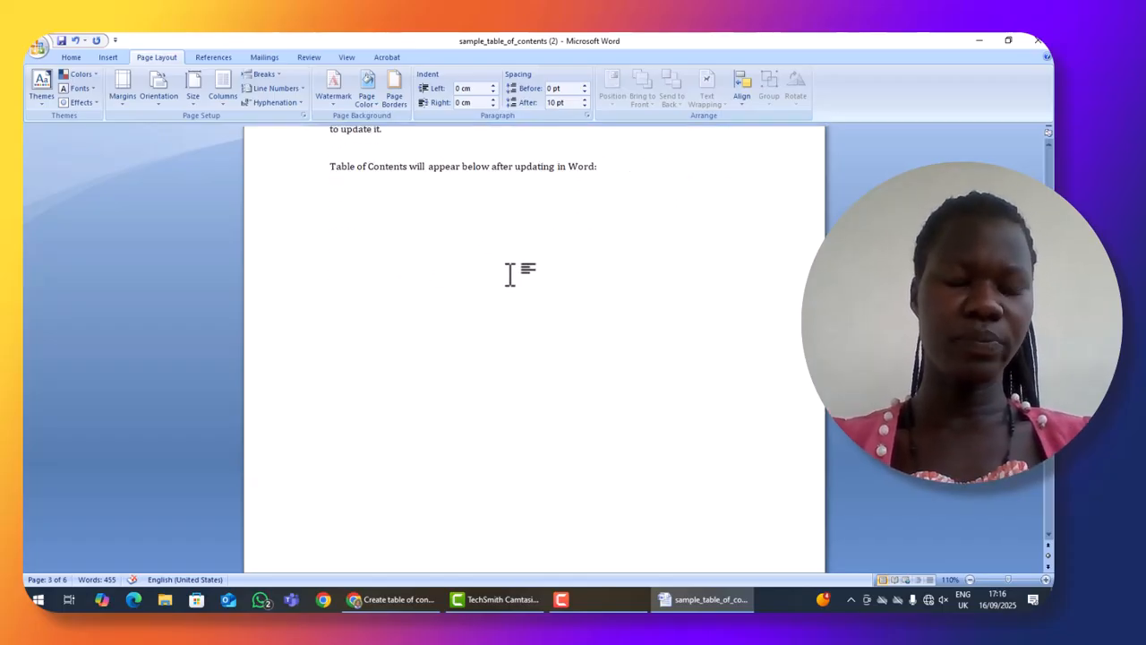
scroll(510, 274, "down", 1)
scroll(510, 273, "down", 5)
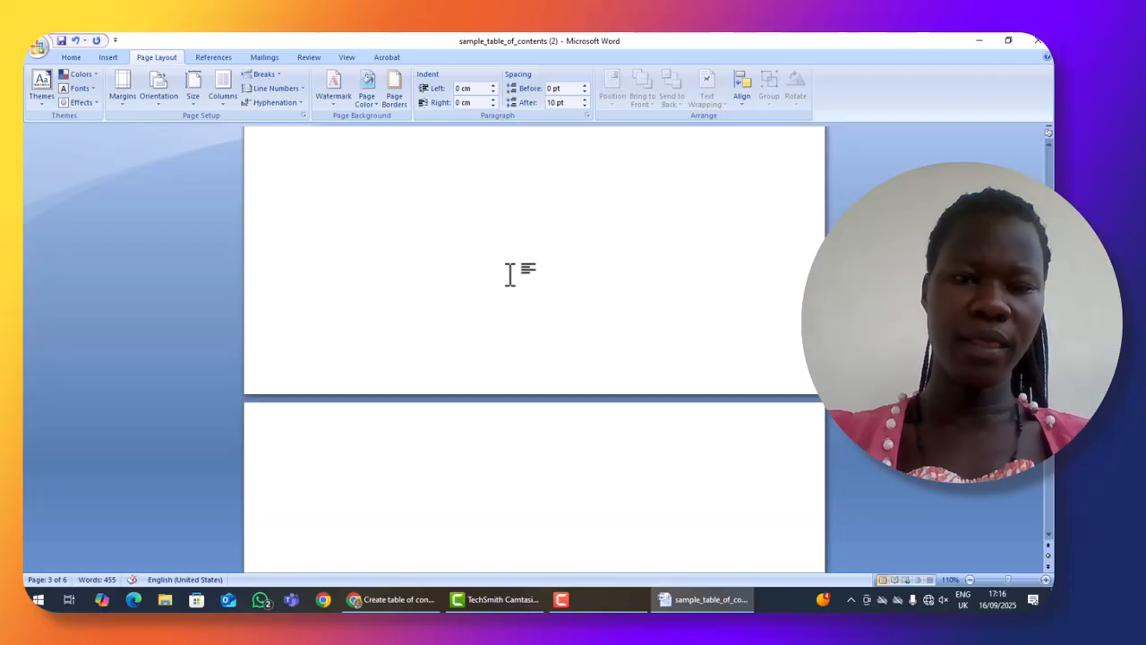
scroll(534, 179, "up", 6)
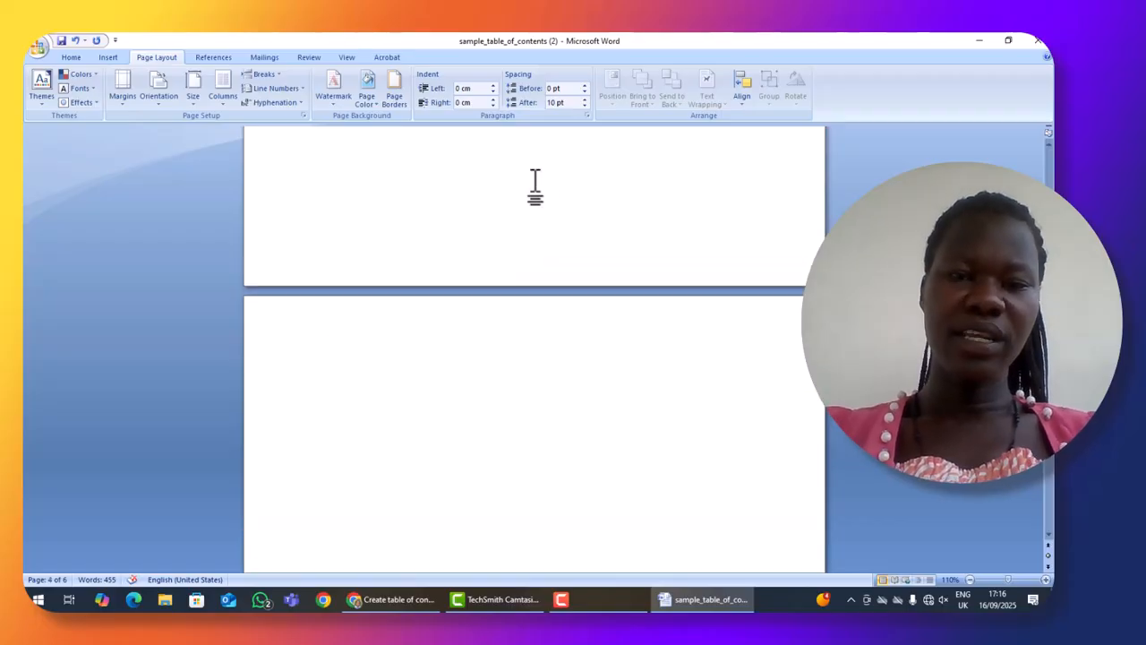
scroll(535, 179, "up", 3)
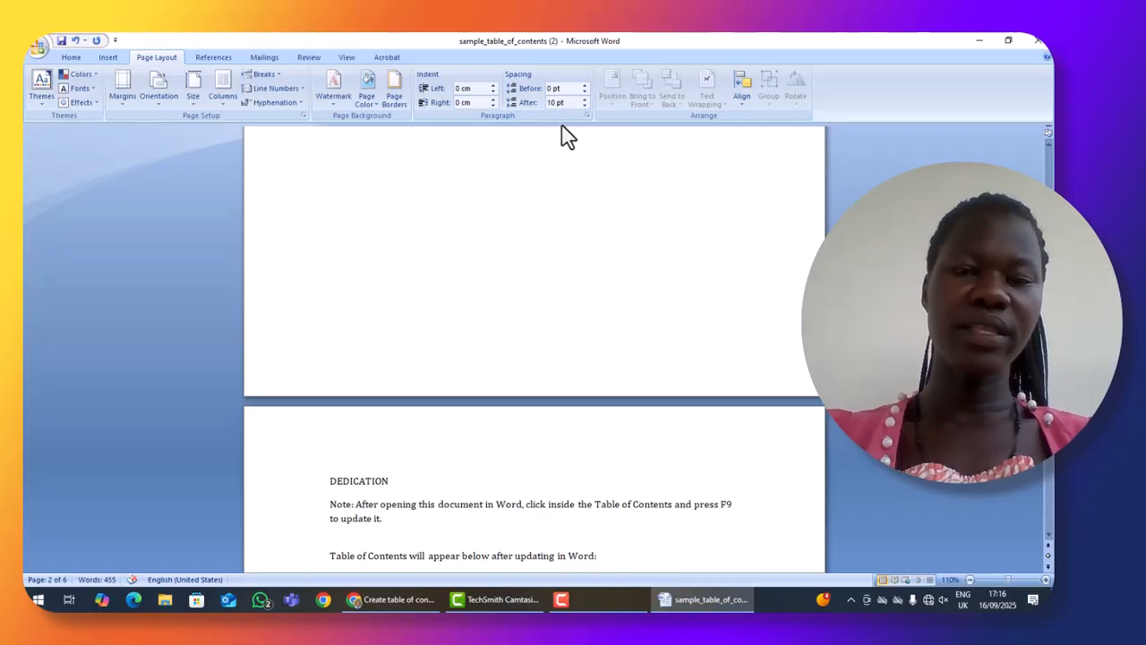
scroll(548, 211, "up", 2)
scroll(548, 210, "up", 3)
scroll(549, 210, "down", 5)
scroll(549, 210, "down", 2)
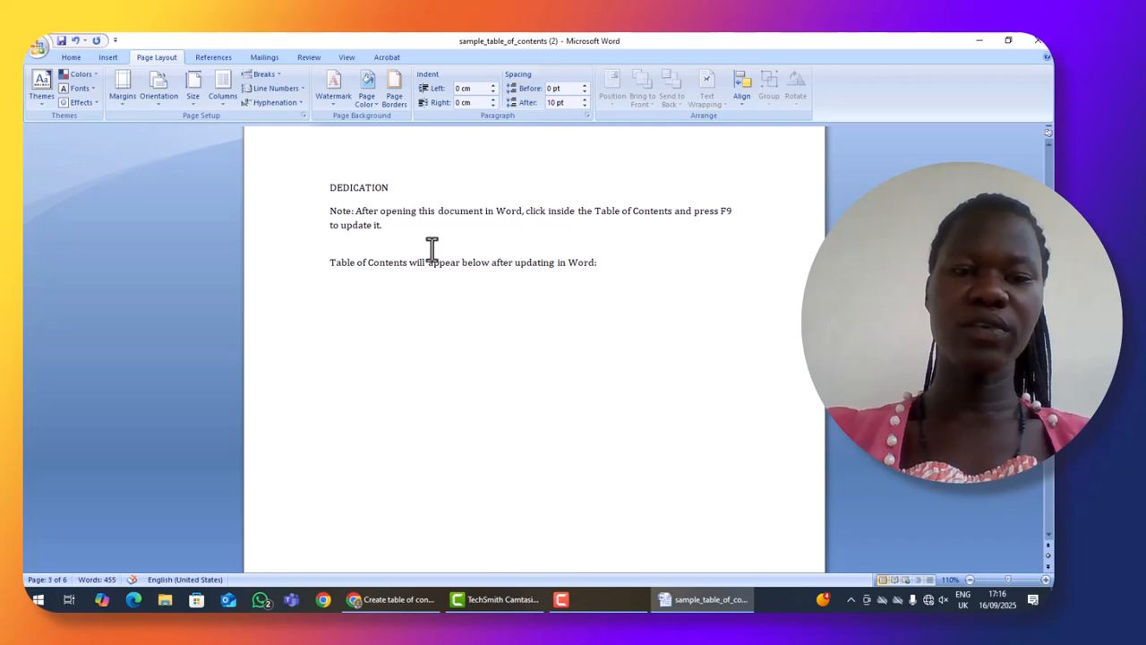
scroll(433, 251, "down", 5)
scroll(432, 249, "down", 2)
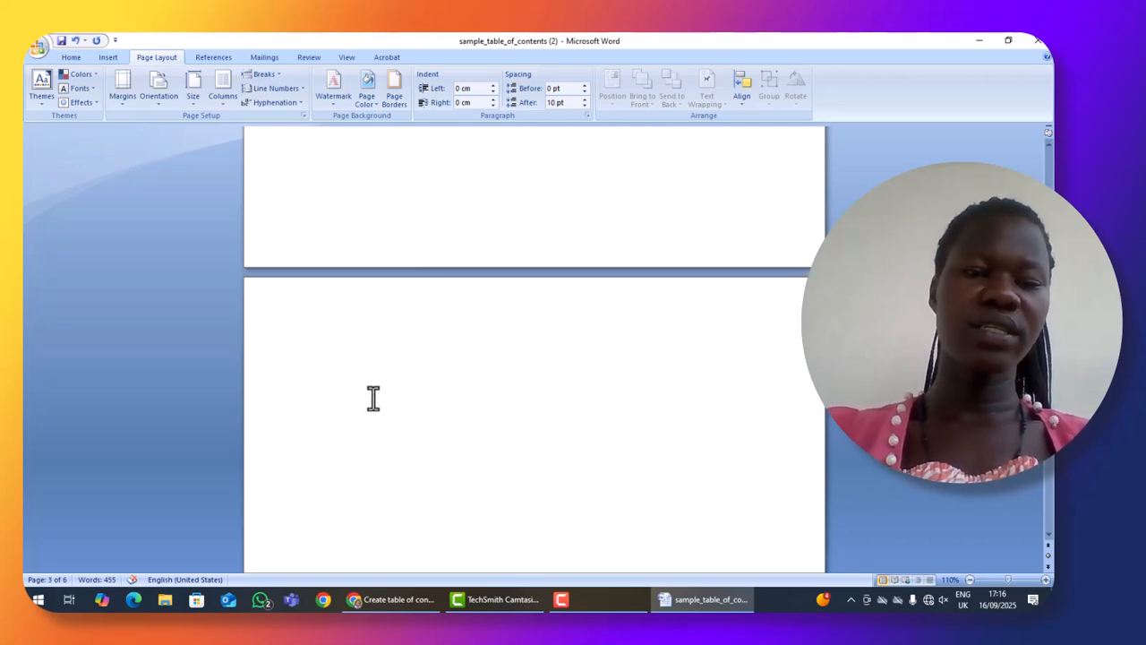
scroll(371, 400, "down", 2)
scroll(374, 399, "down", 2)
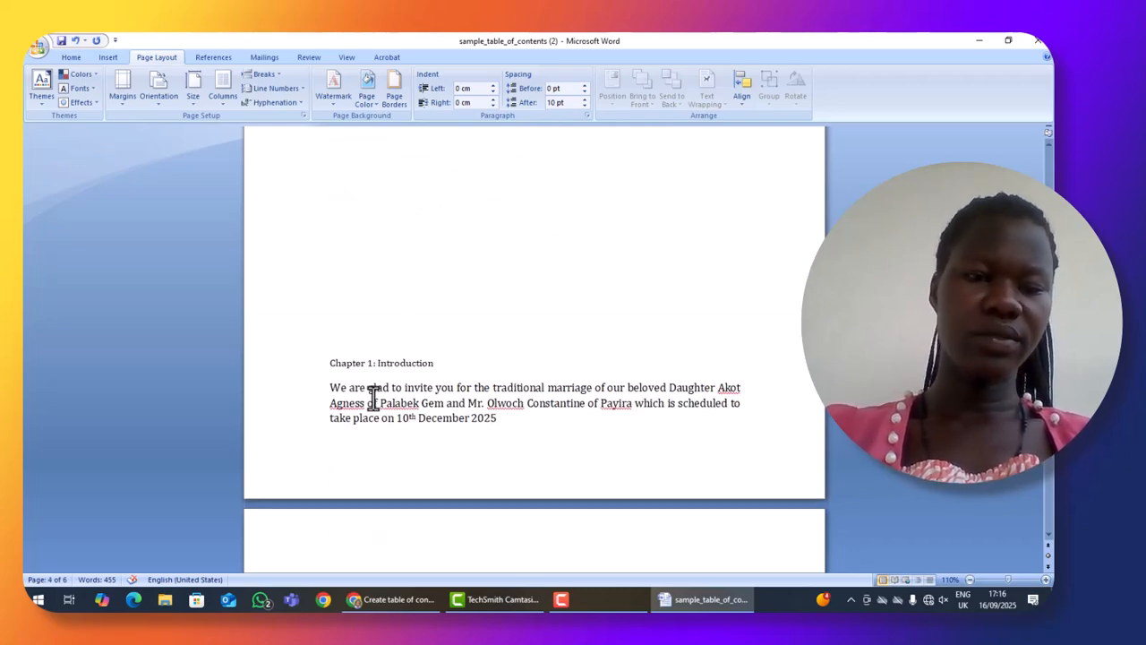
scroll(373, 400, "up", 10)
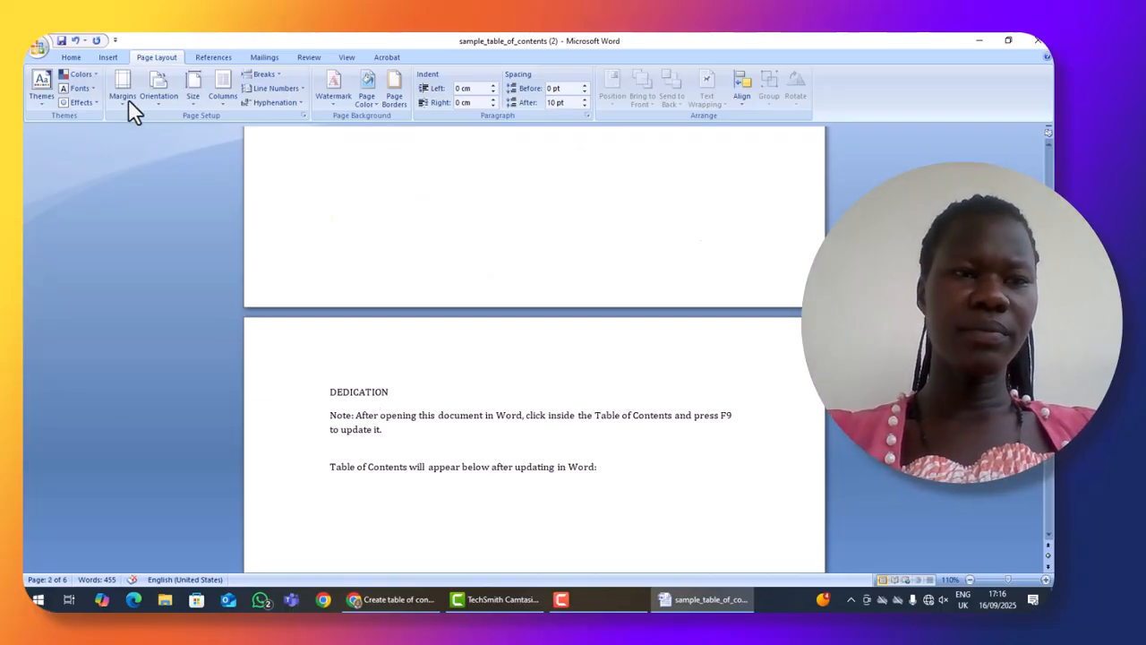
Insert page numbers at the bottom of the pages using the Plain Number 2 style, and close the footer
left_click(111, 59)
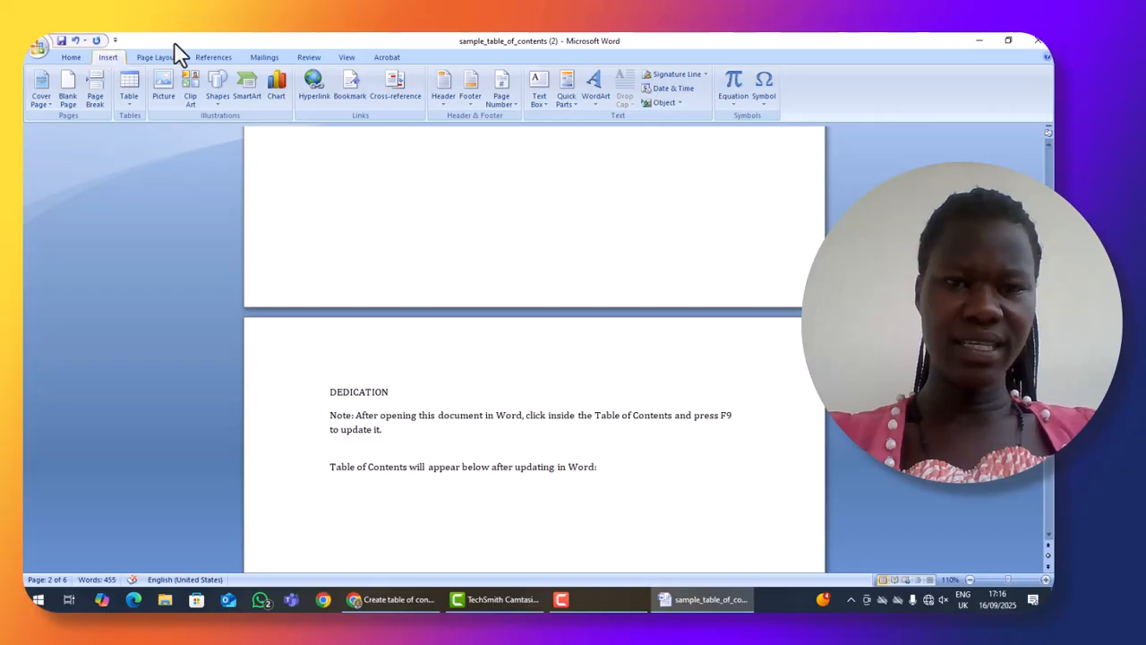
left_click(515, 105)
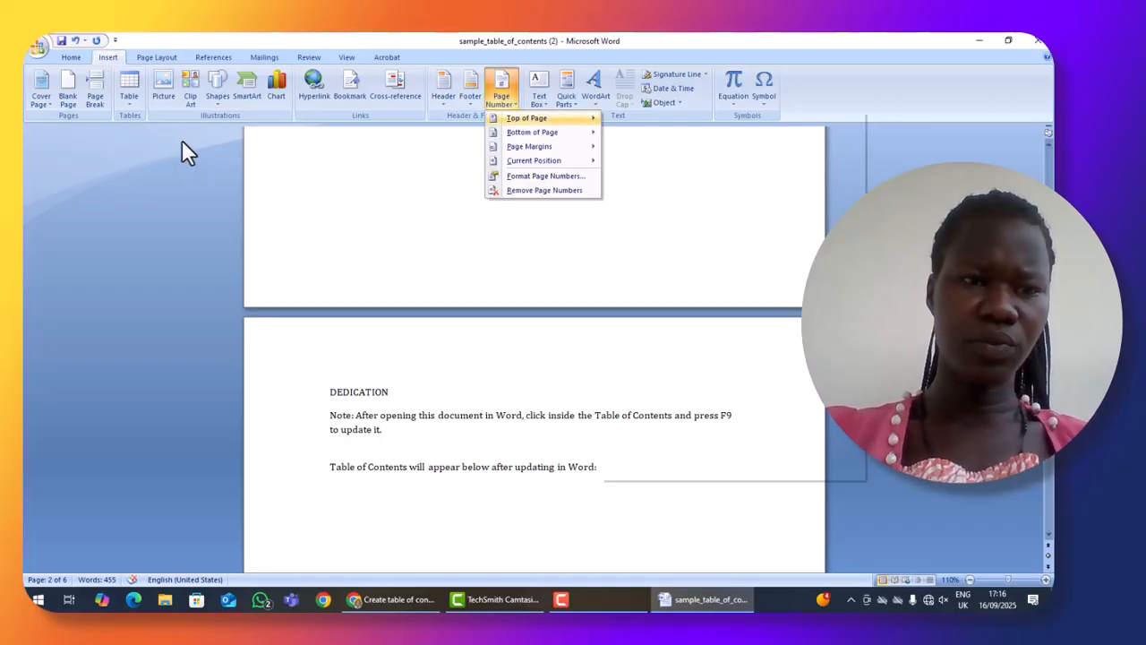
left_click(112, 324)
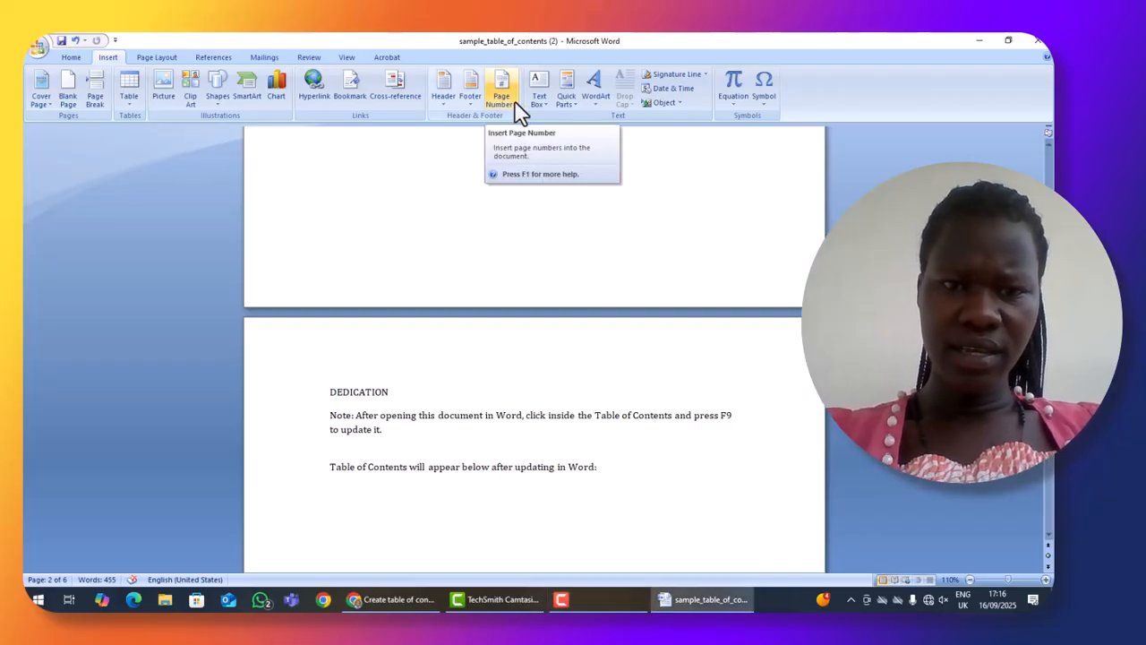
left_click(515, 101)
mouse_move(541, 131)
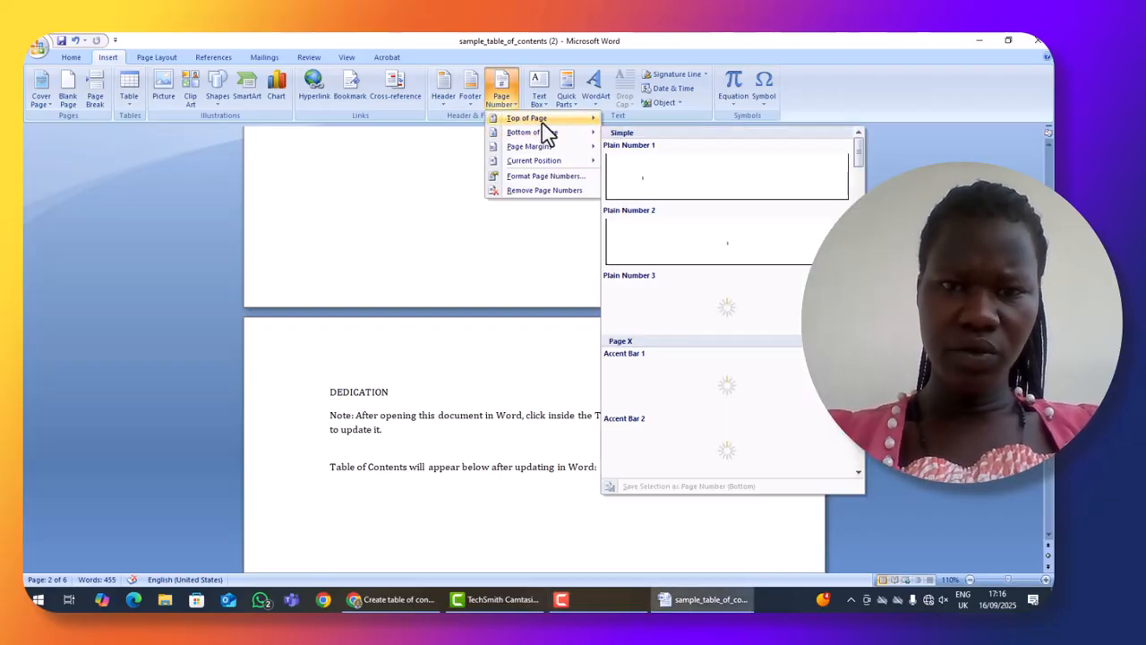
left_click(732, 257)
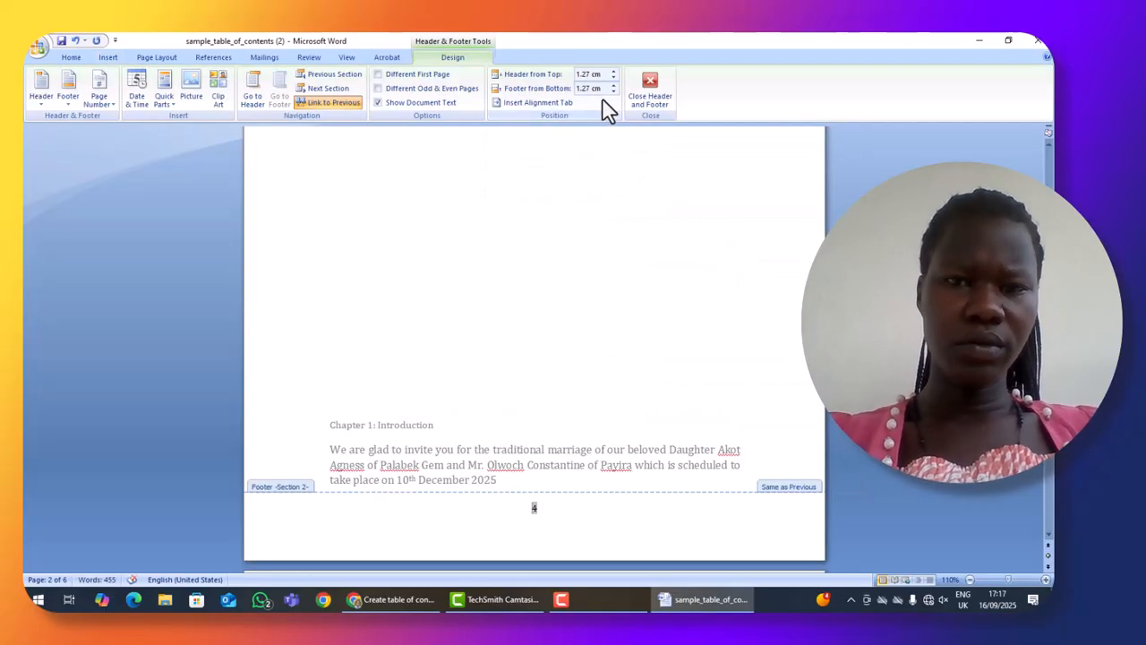
left_click(651, 89)
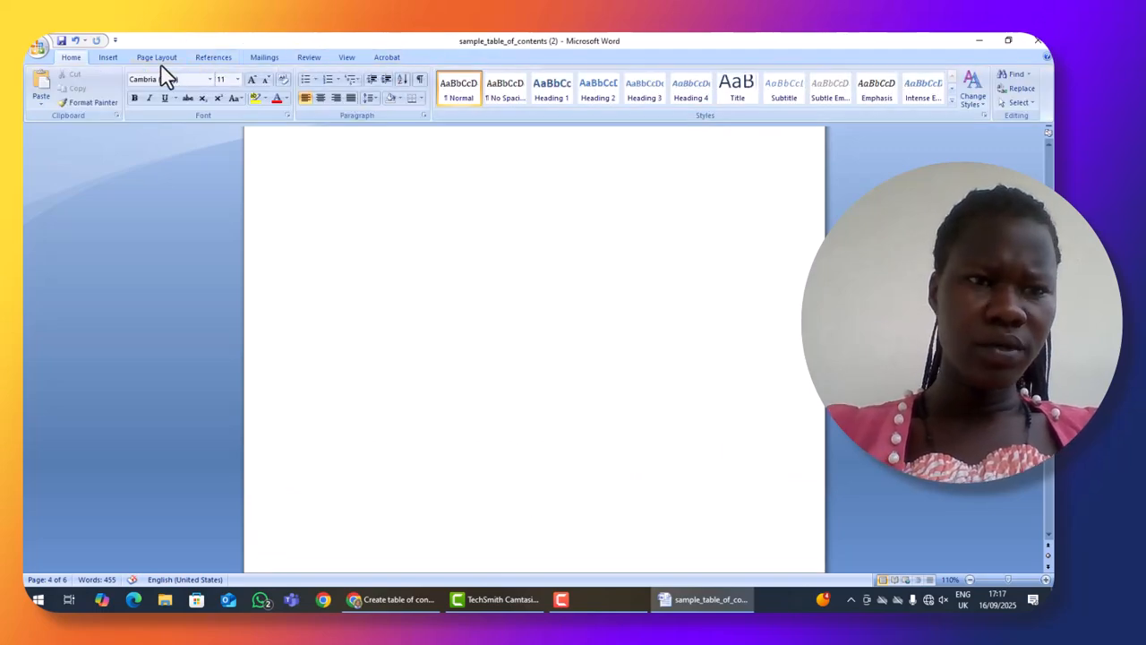
Set the page number format to lowercase Roman numerals (i, ii, iii), continuing from the previous section
left_click(115, 58)
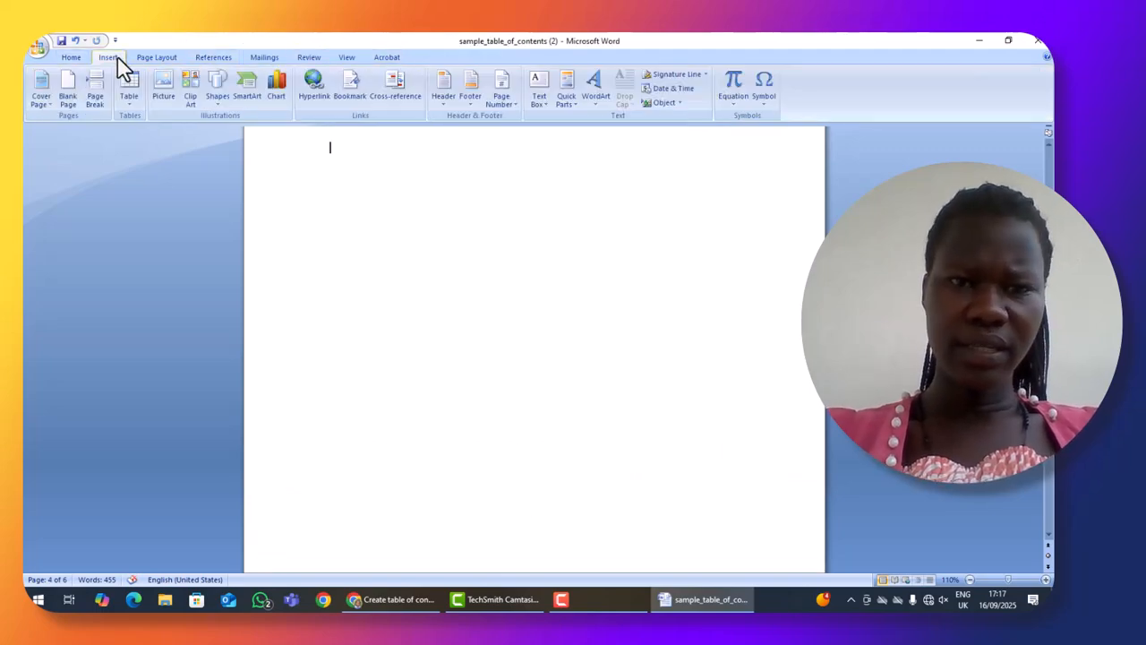
left_click(518, 102)
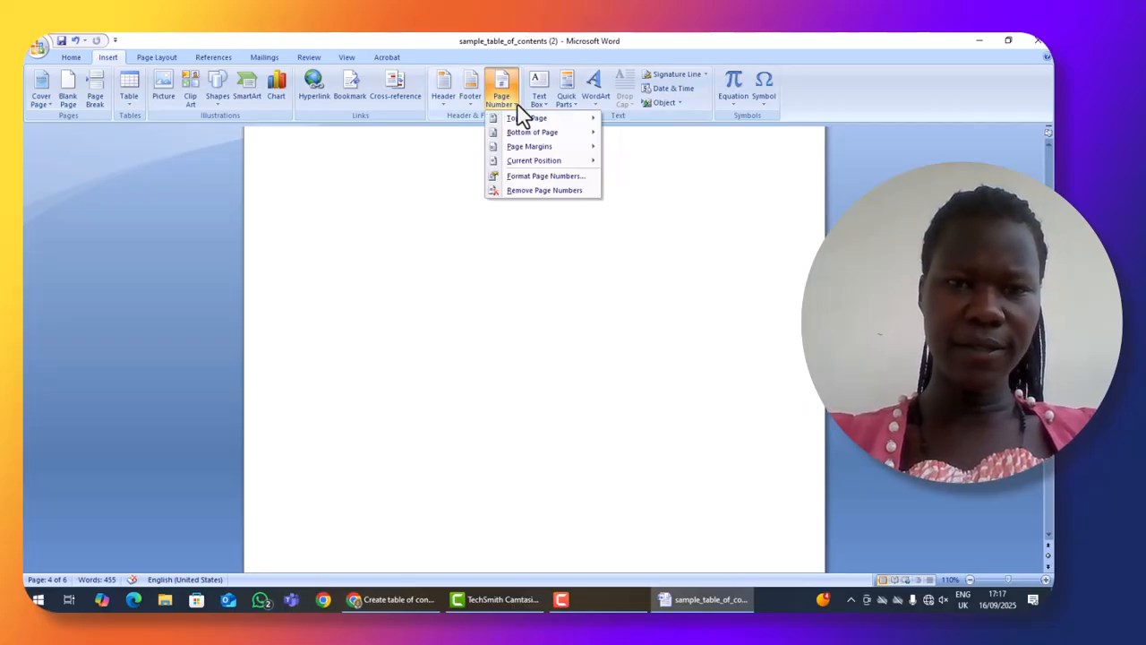
left_click(531, 177)
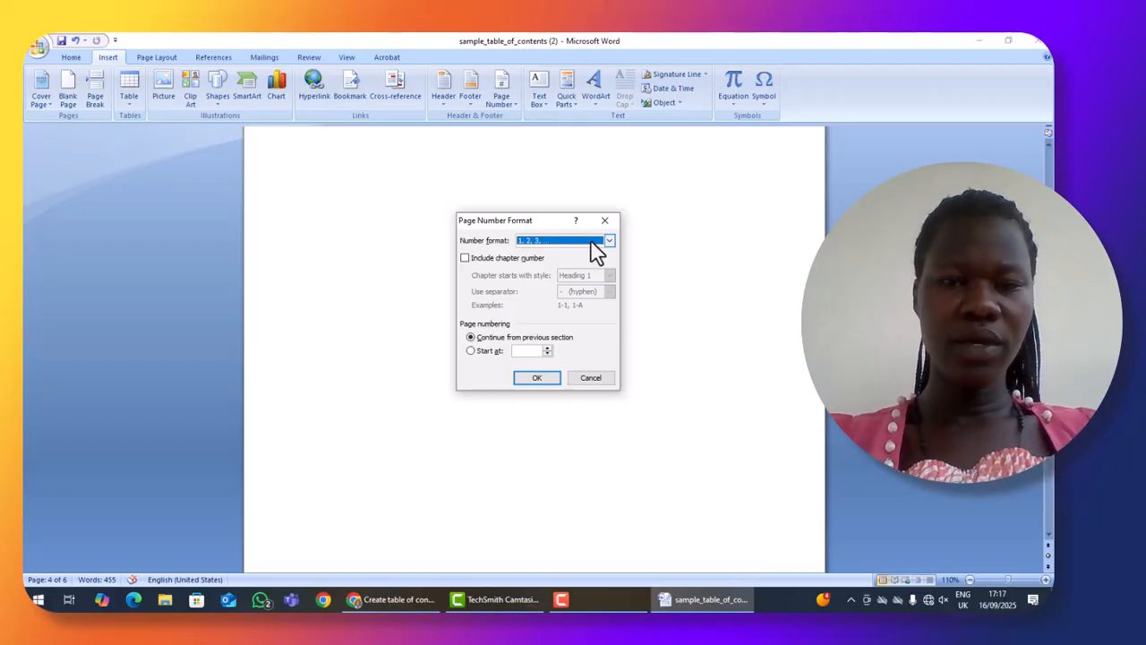
left_click(609, 241)
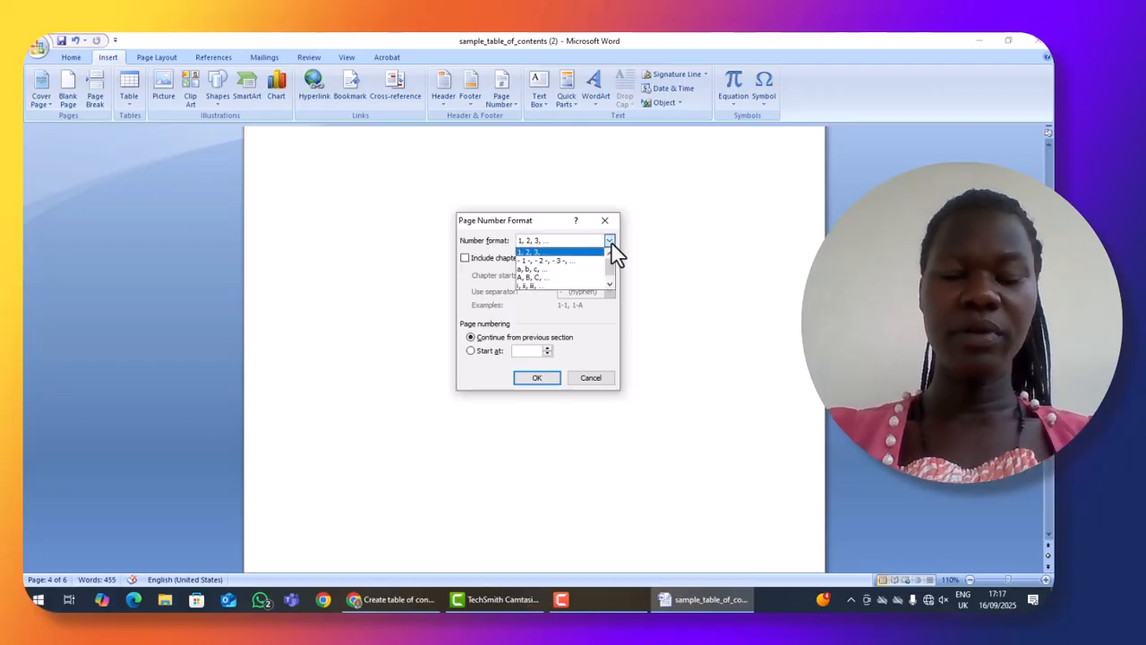
left_click(556, 286)
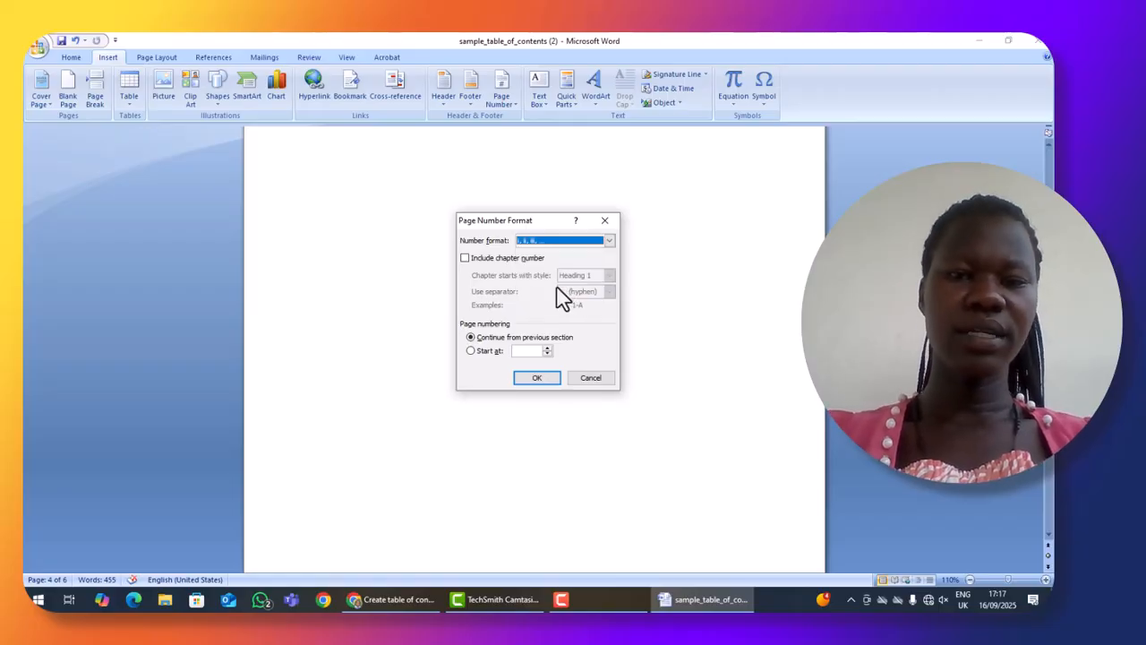
left_click(529, 375)
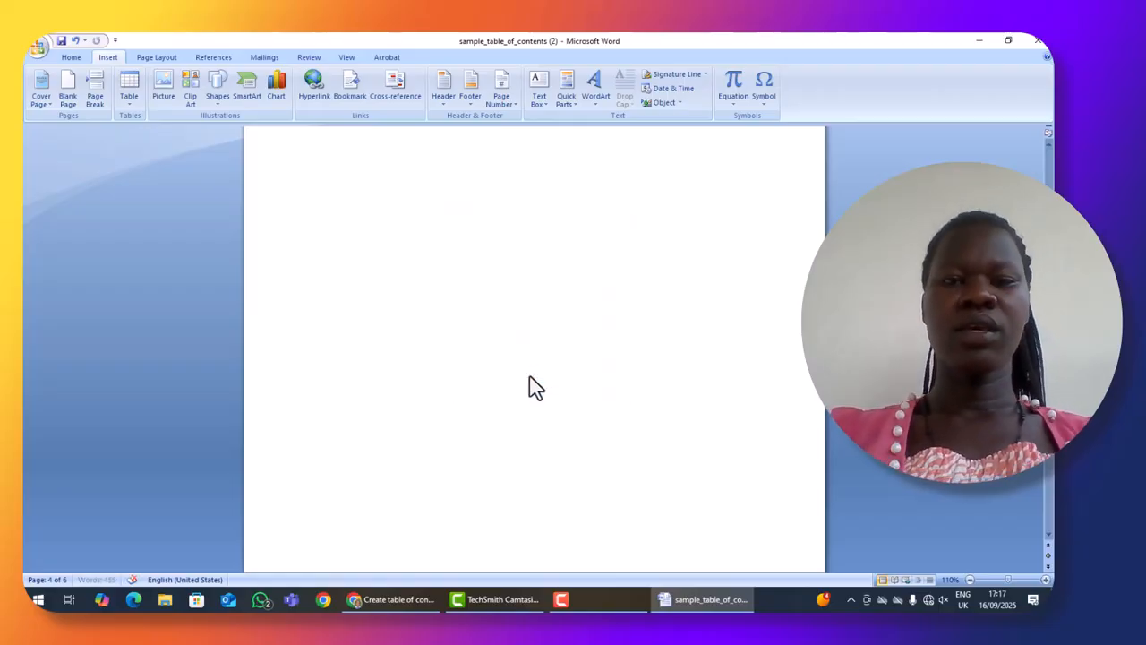
Check the page numbers in the footers of the preliminary pages and around Chapter 1: Introduction
scroll(658, 200, "up", 5)
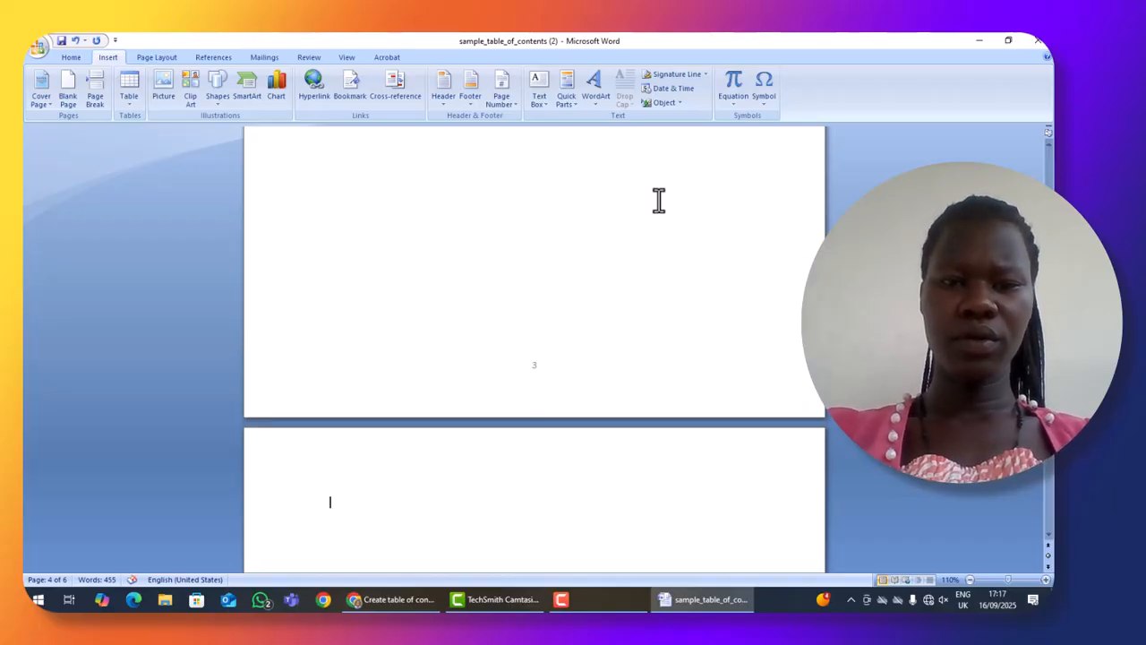
scroll(659, 200, "up", 20)
scroll(658, 200, "up", 8)
scroll(658, 200, "down", 8)
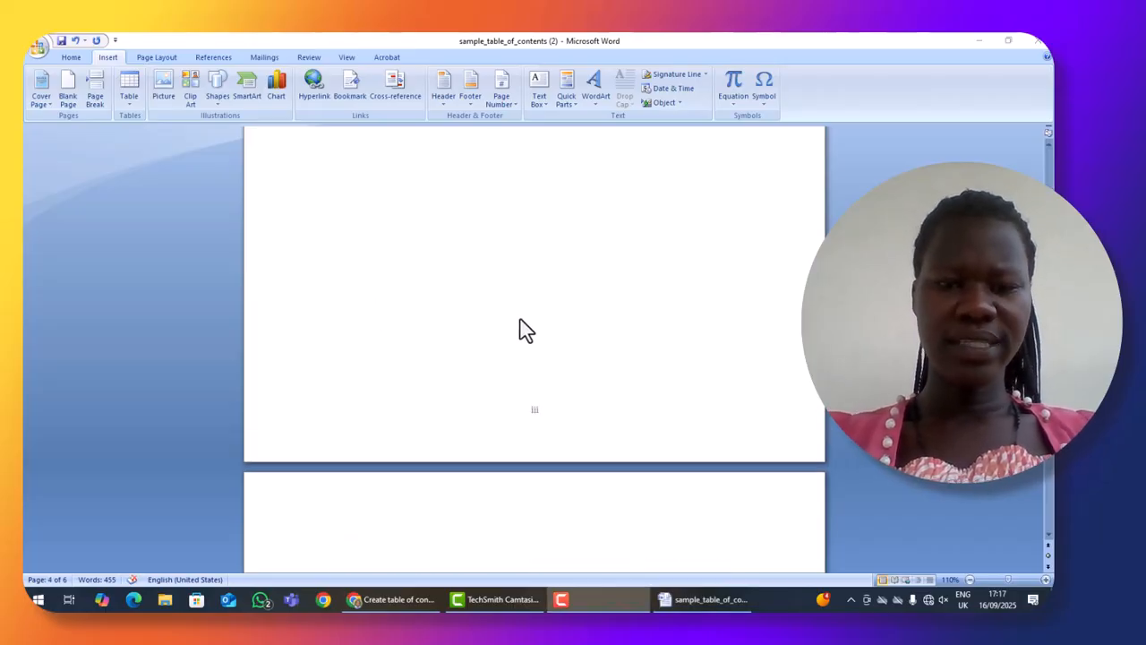
left_click(648, 291)
scroll(647, 291, "down", 2)
scroll(654, 303, "down", 10)
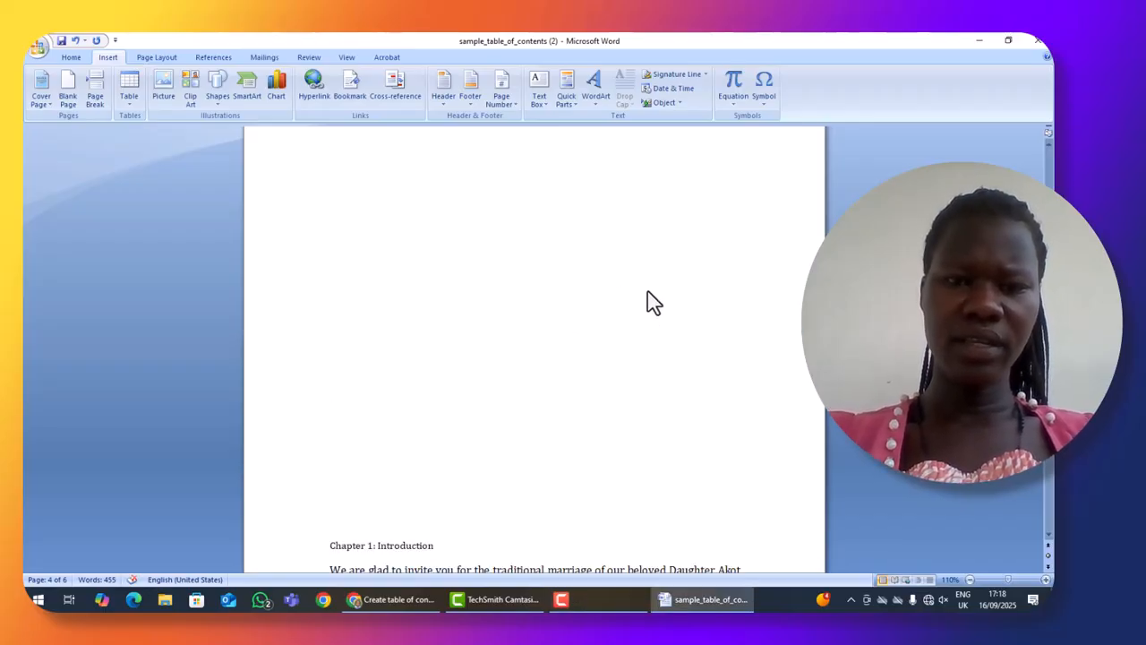
scroll(648, 291, "up", 20)
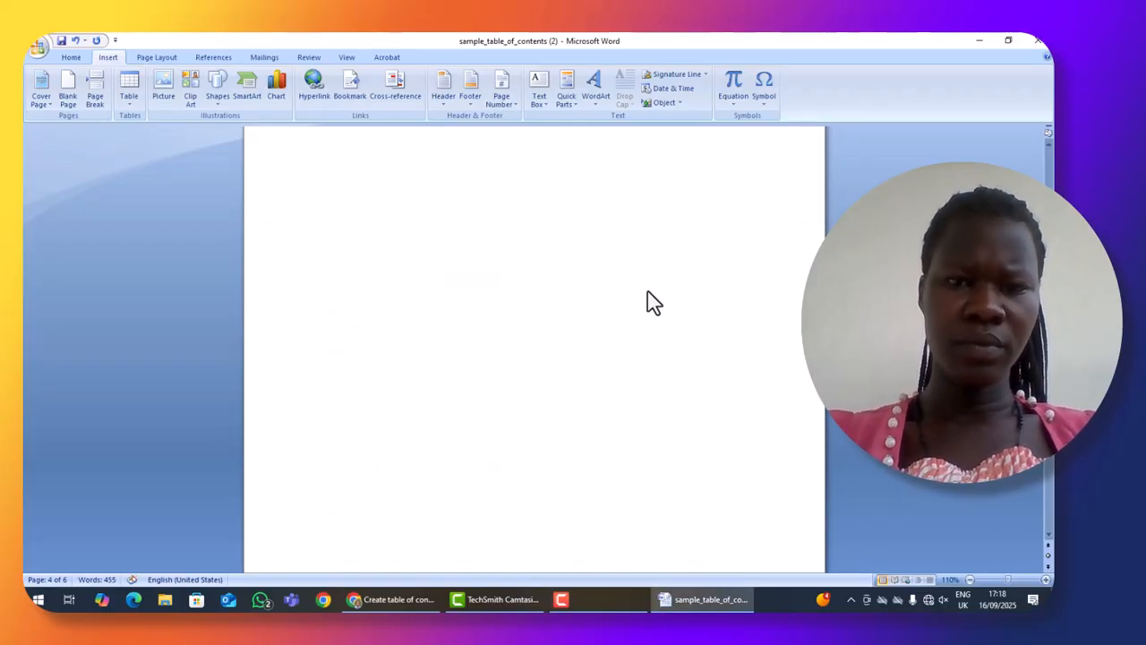
Undo the last change and check the footer page numbers from the title page through the Dedication to Chapter 1
key("ctrl+z")
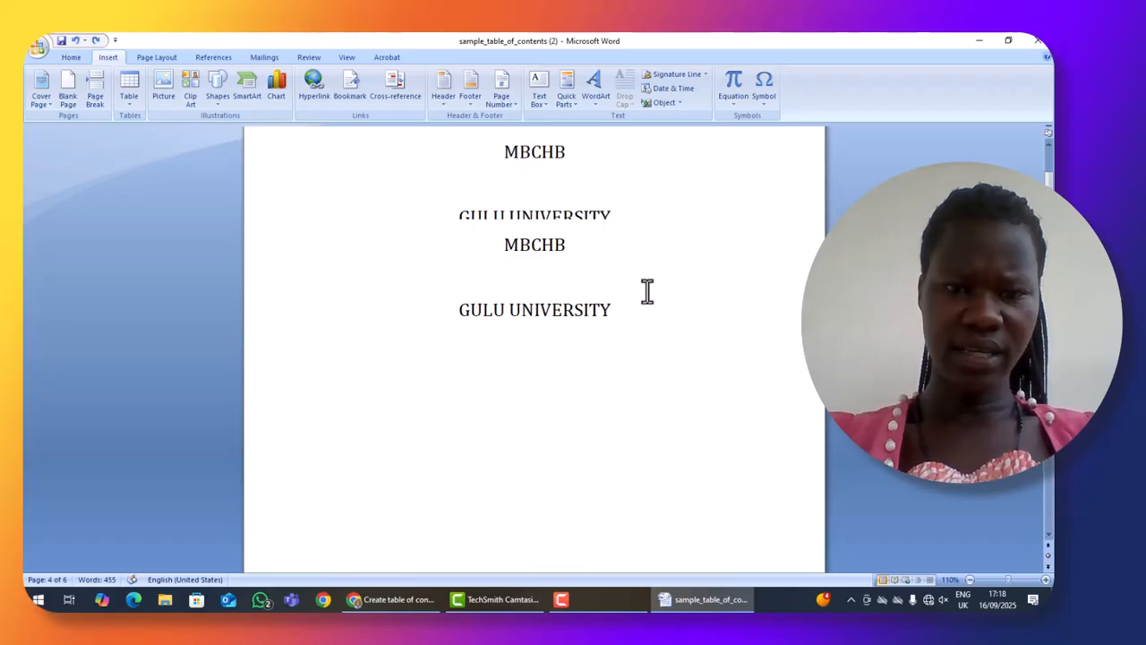
scroll(647, 291, "down", 9)
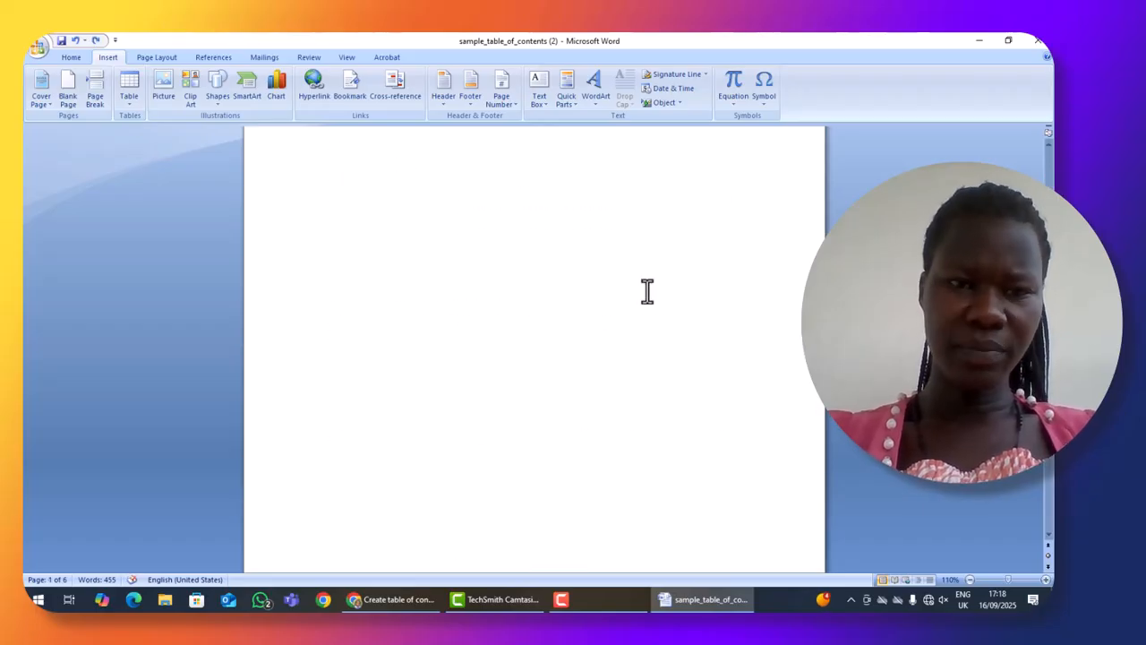
scroll(647, 291, "down", 9)
scroll(648, 291, "down", 8)
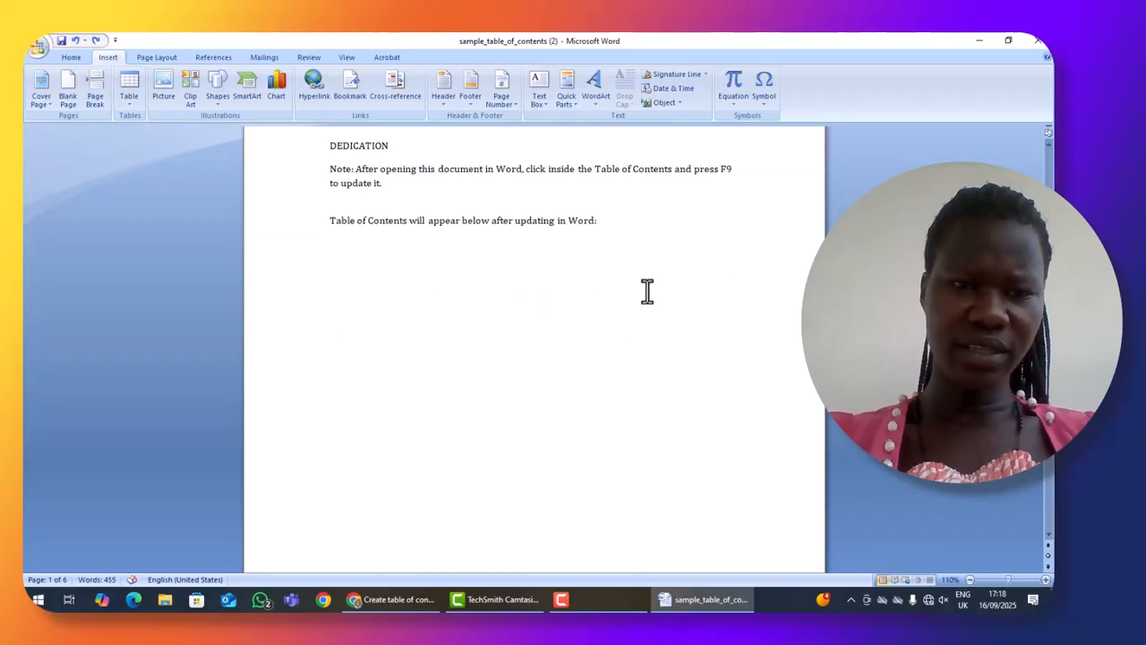
scroll(647, 291, "down", 1)
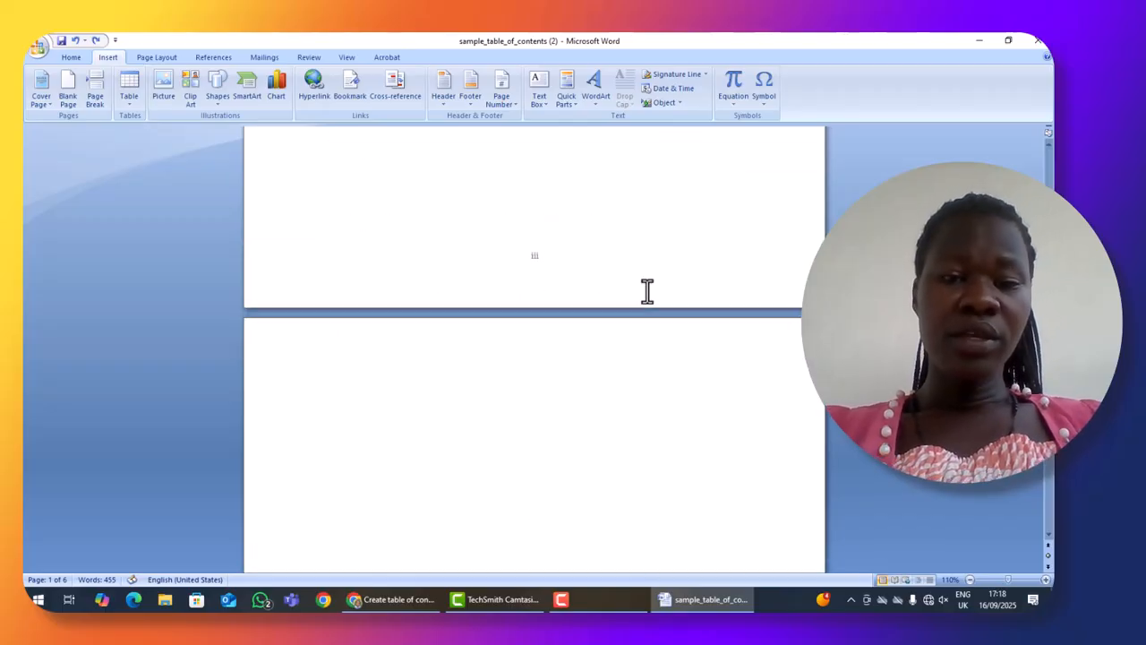
scroll(652, 241, "down", 4)
scroll(652, 242, "down", 5)
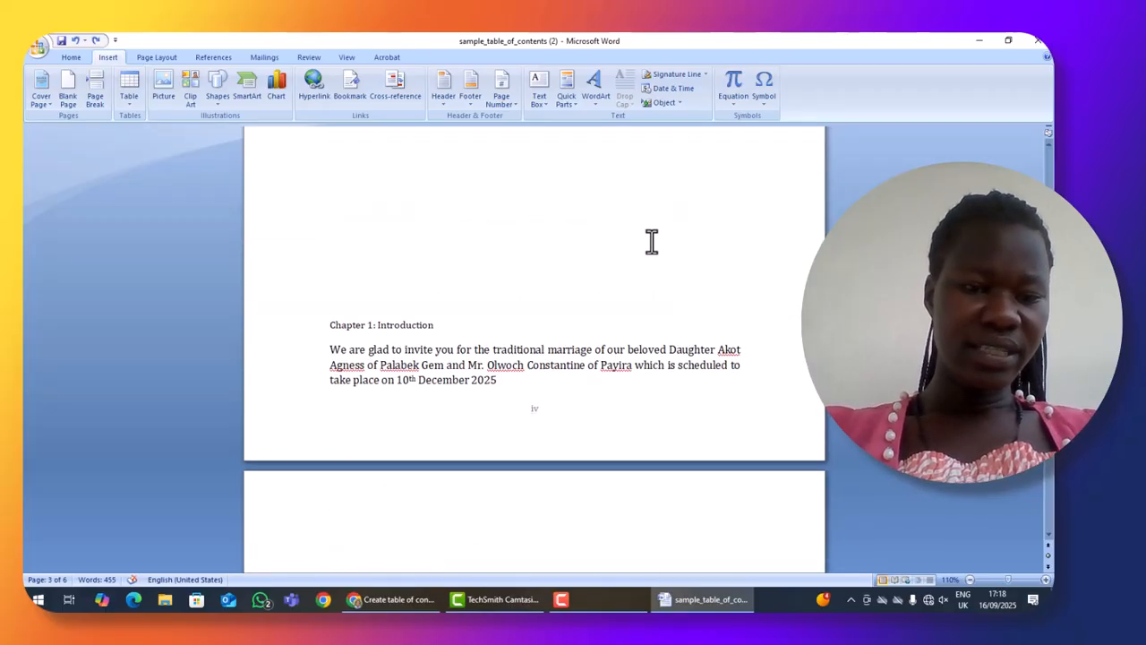
scroll(652, 242, "up", 4)
scroll(652, 241, "down", 2)
scroll(600, 379, "down", 5)
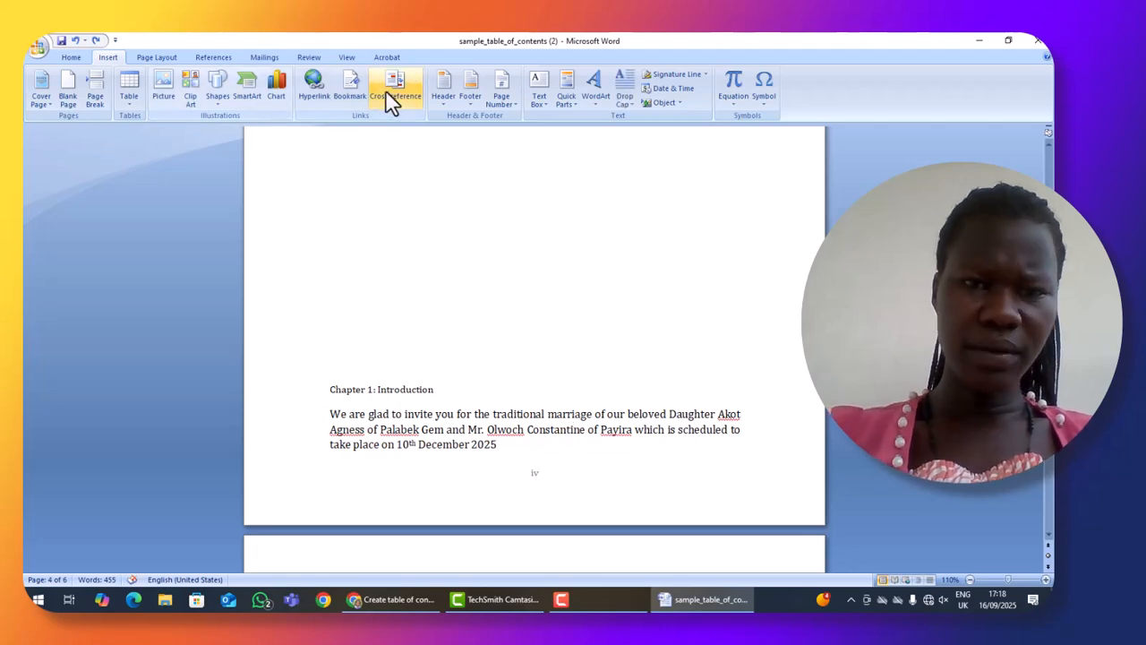
Format the page numbers of the section containing Chapter 1 as 1, 2, 3, starting at 1
left_click(500, 97)
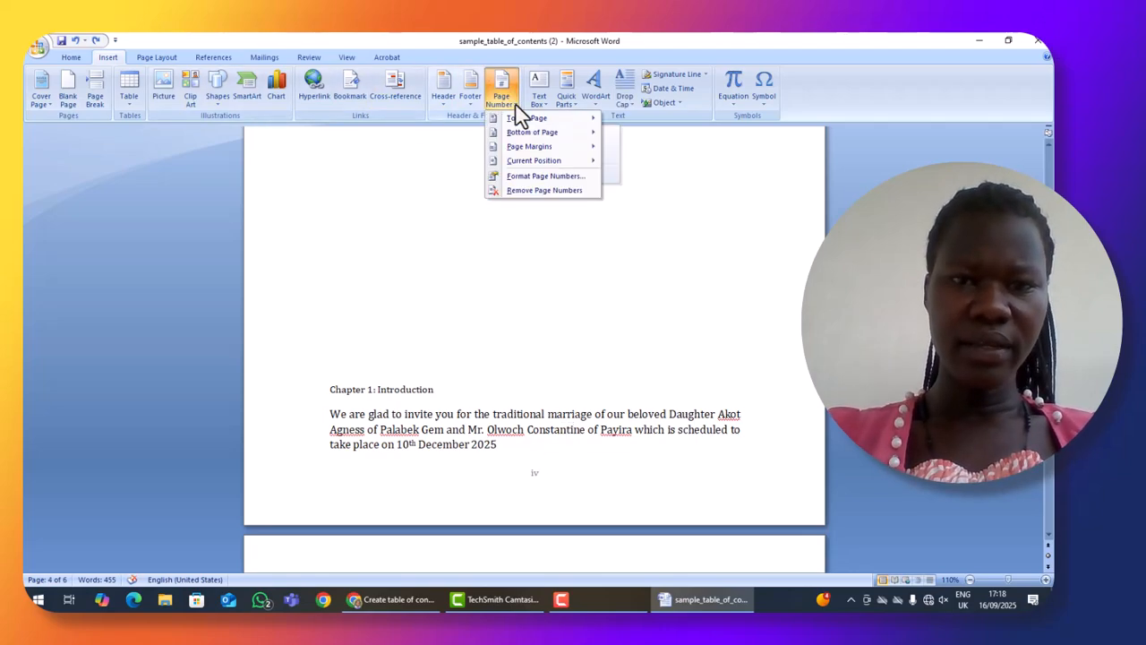
left_click(535, 183)
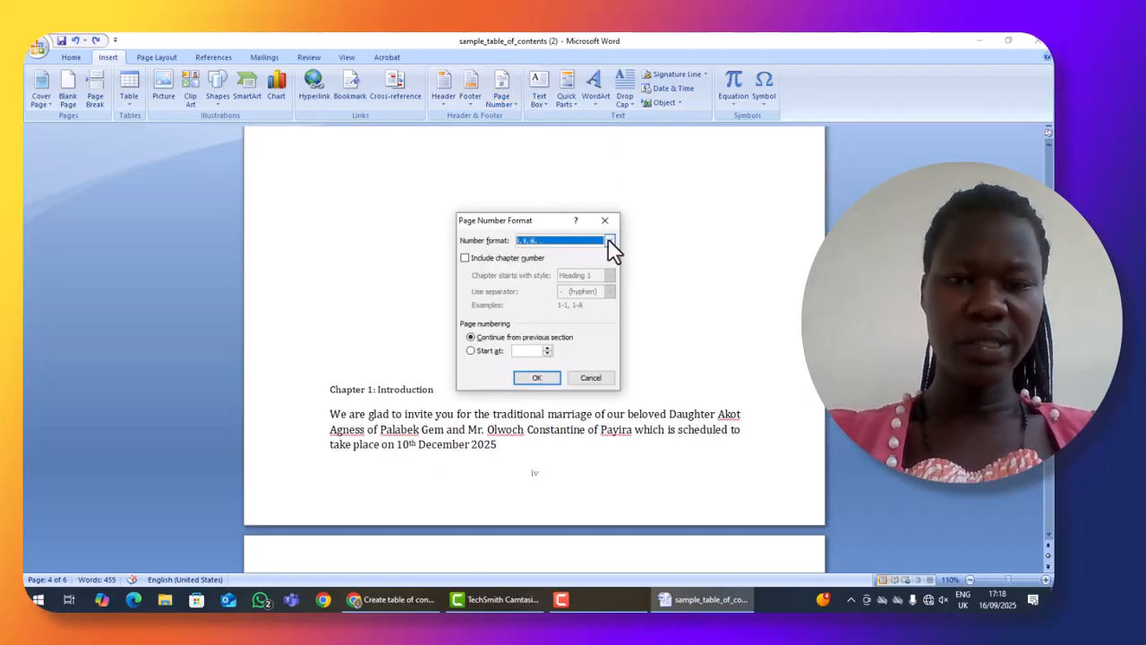
left_click(610, 241)
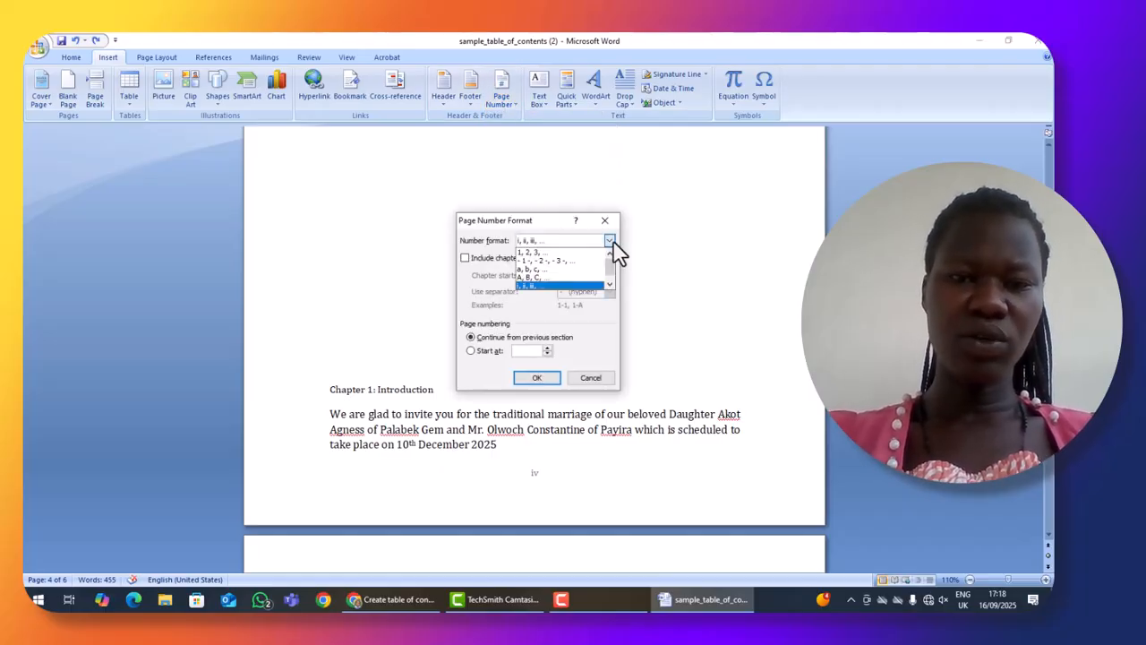
left_click(569, 256)
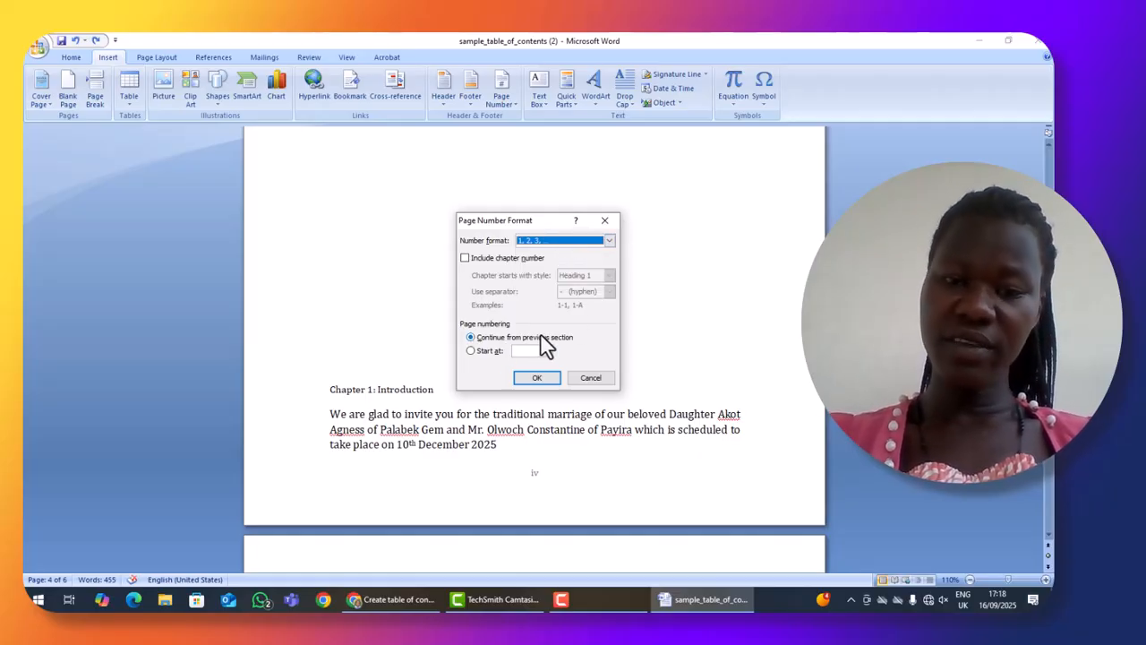
left_click(470, 351)
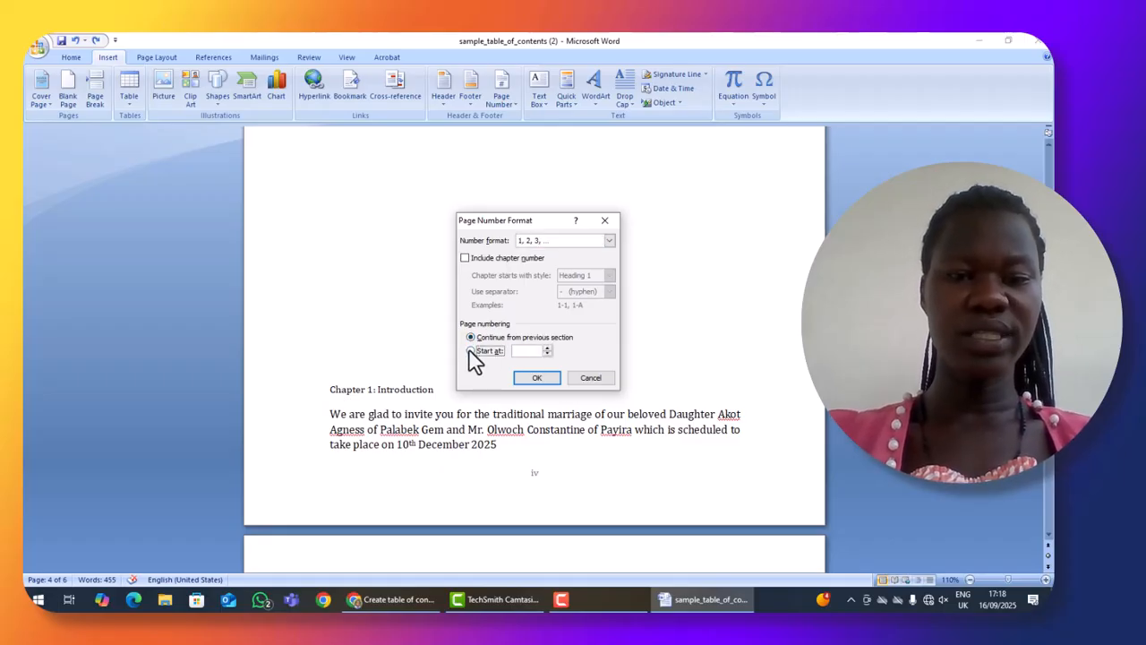
left_click(537, 378)
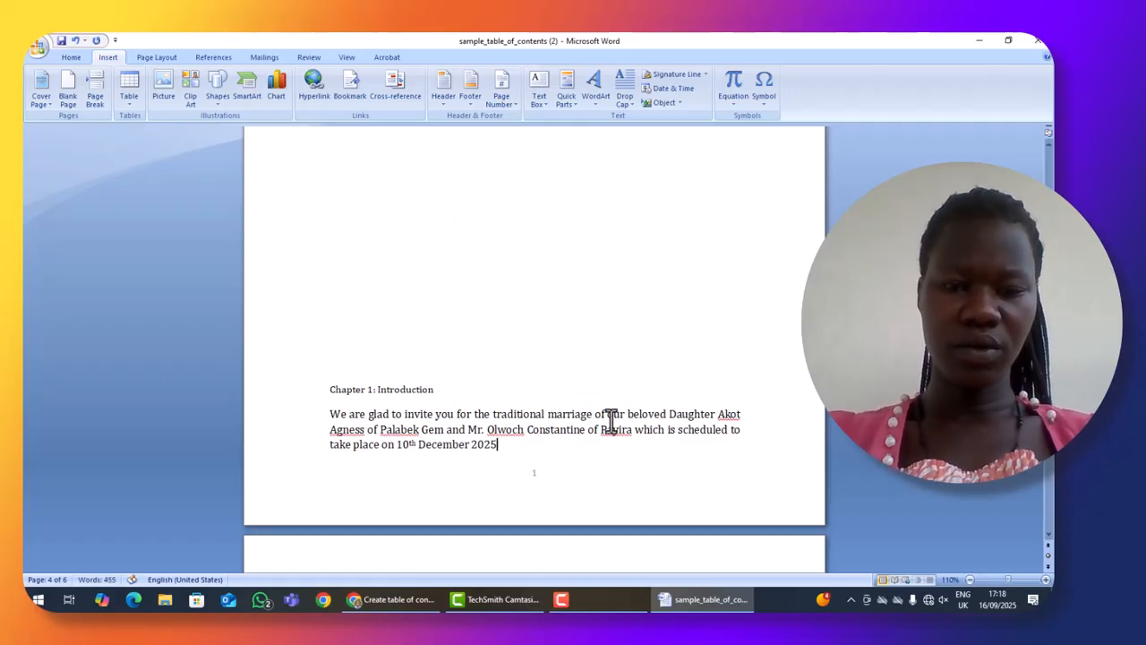
Review the page numbering across the chapter pages and back up to the Dedication page
scroll(526, 448, "down", 3)
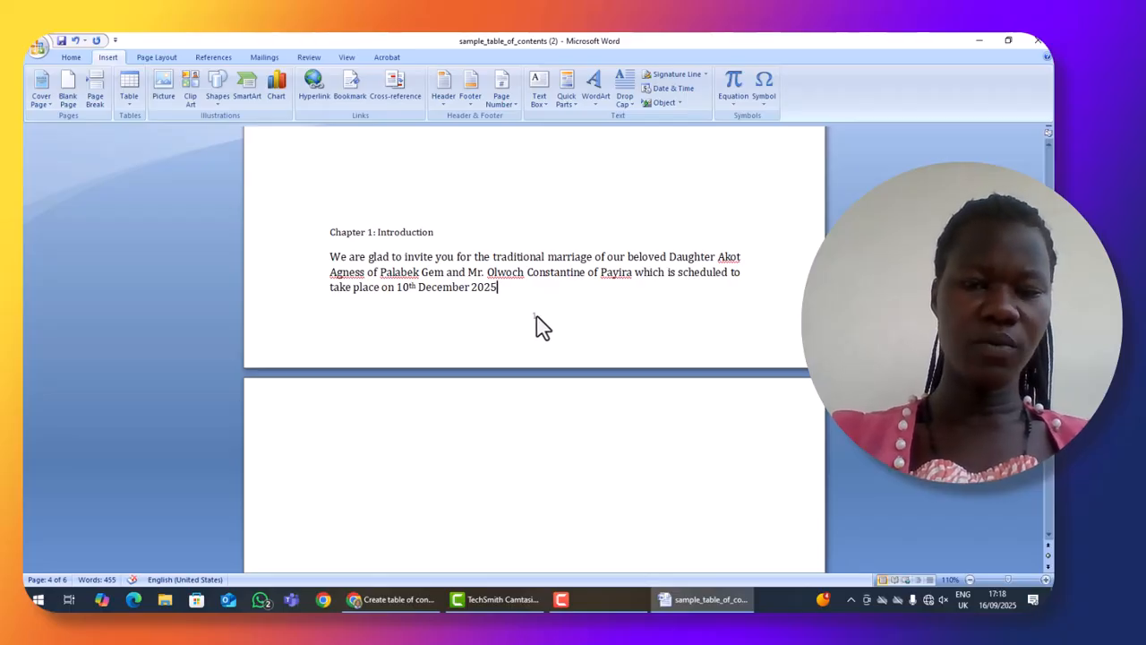
scroll(542, 327, "down", 10)
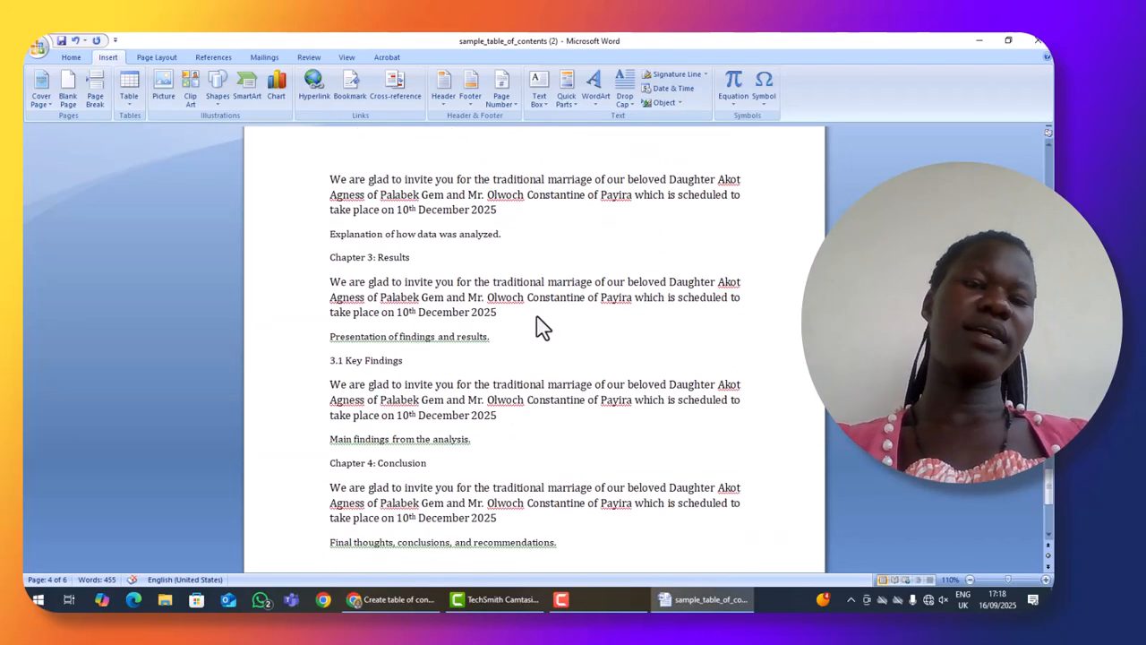
scroll(542, 327, "up", 12)
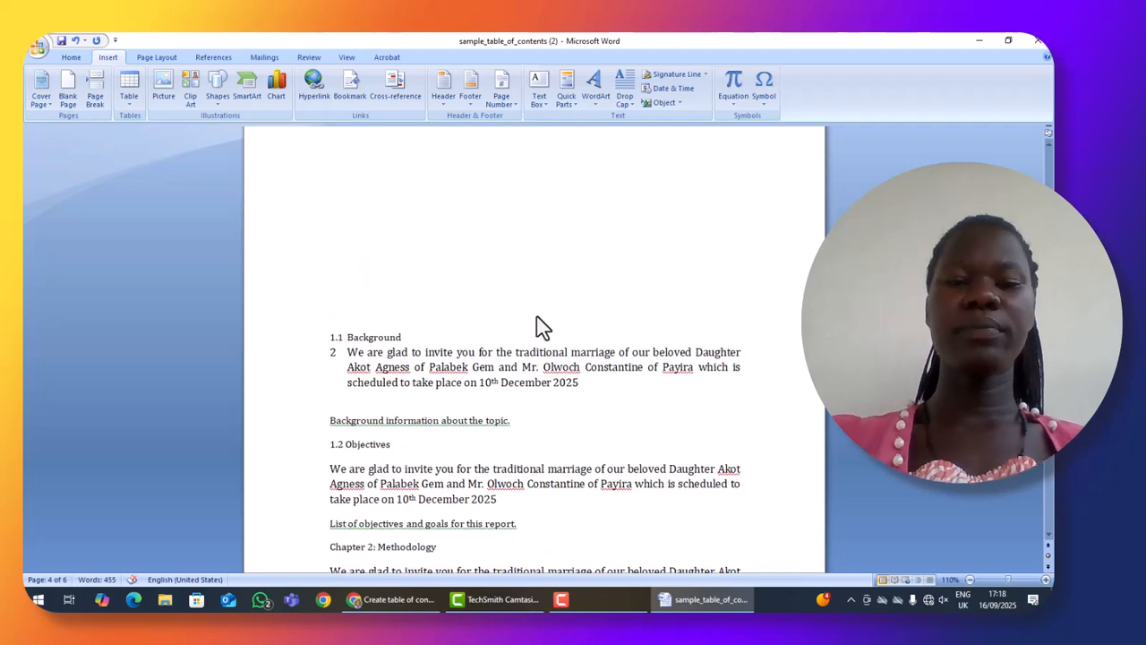
scroll(542, 327, "up", 4)
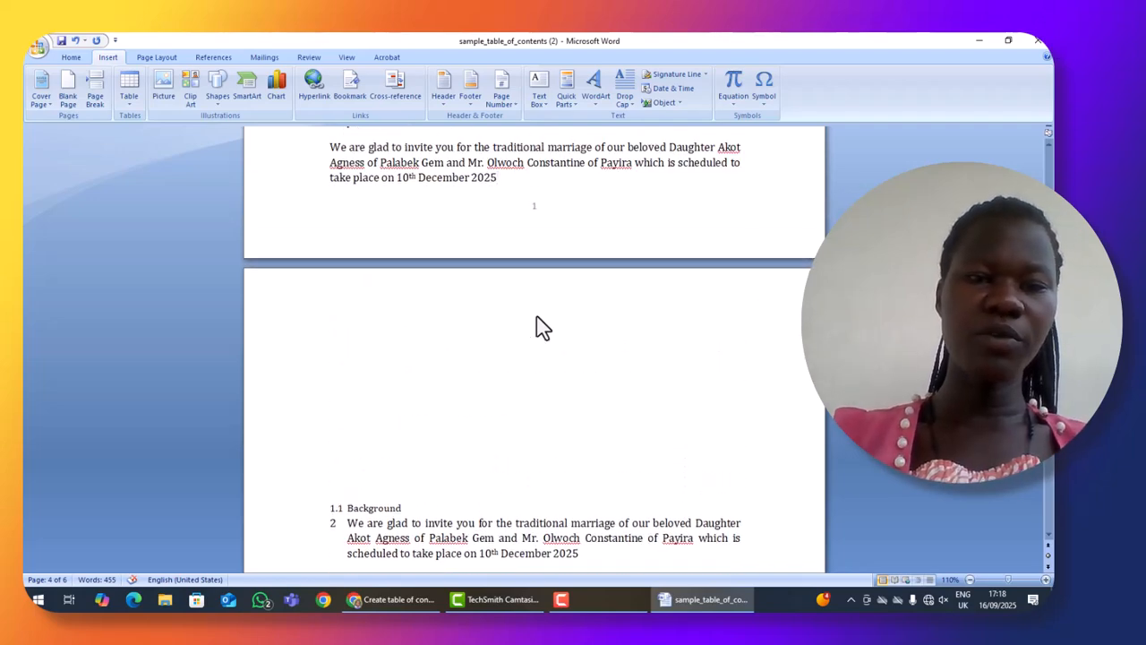
scroll(544, 327, "up", 5)
scroll(543, 327, "down", 3)
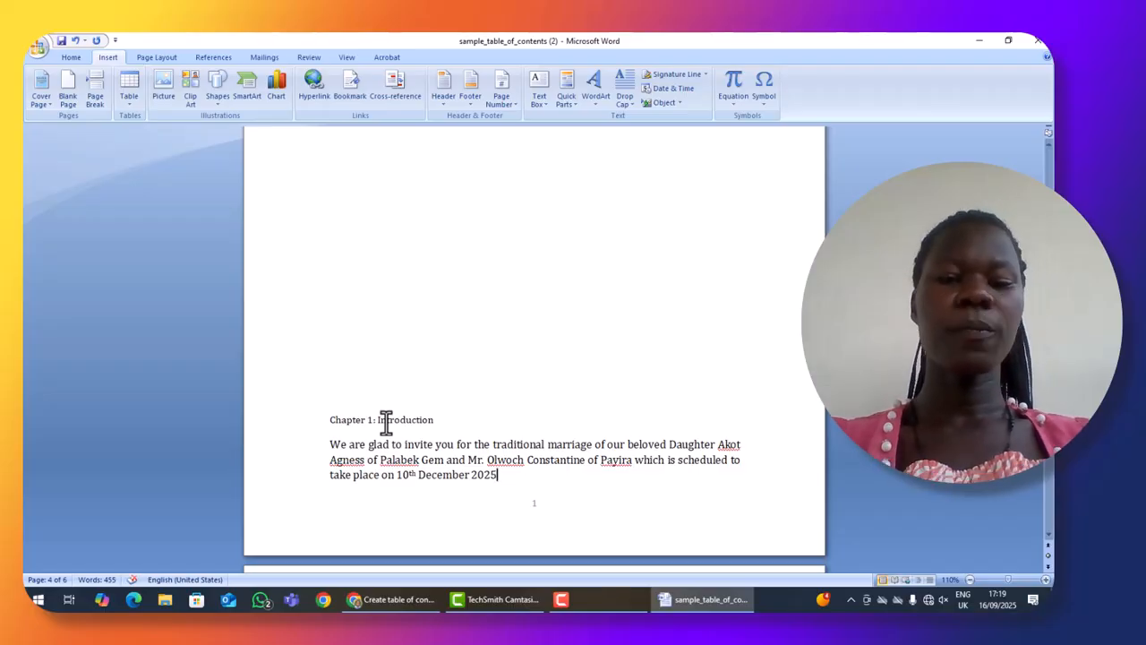
scroll(396, 419, "down", 10)
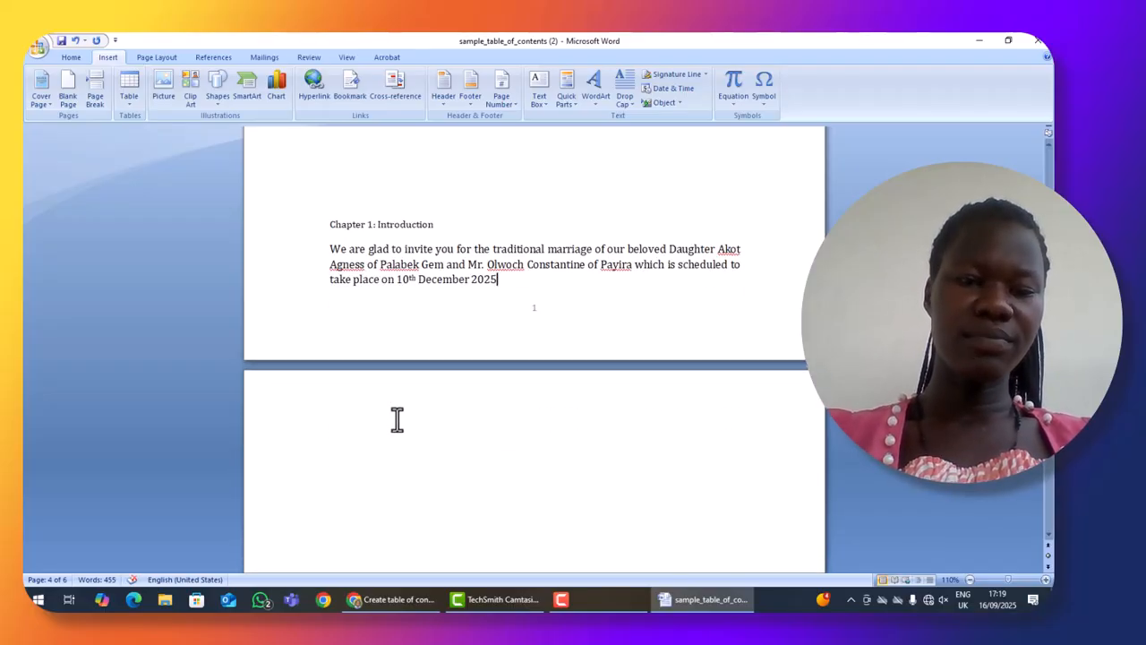
scroll(397, 419, "up", 3)
scroll(397, 419, "down", 5)
scroll(396, 419, "up", 15)
scroll(397, 419, "up", 15)
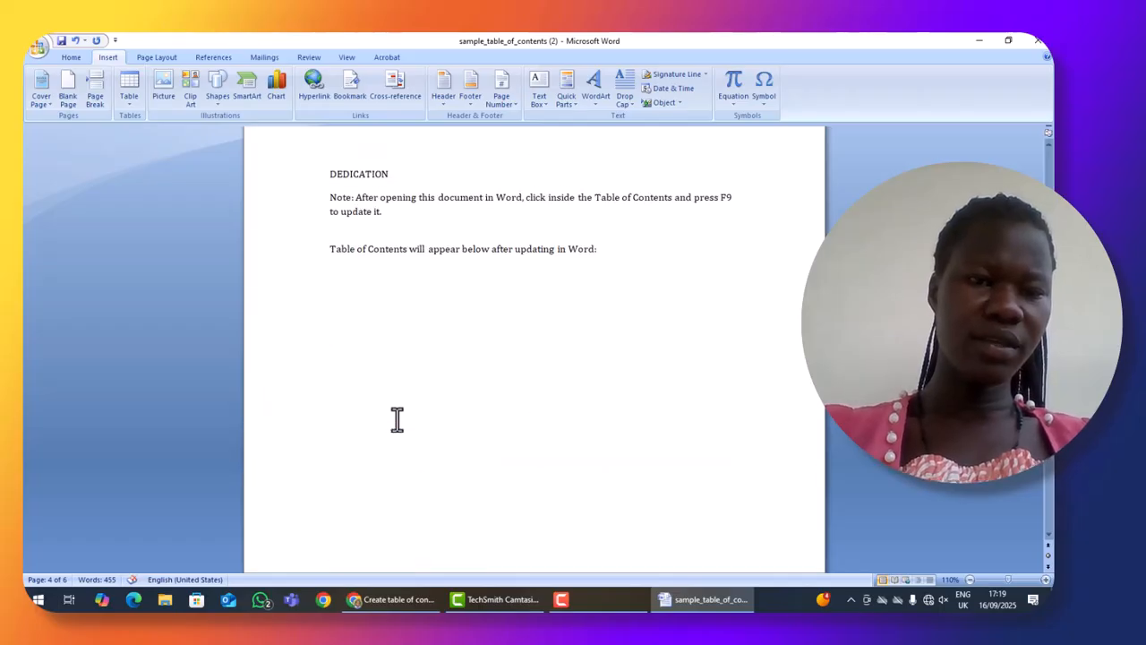
Apply the Heading 1 style to the "Chapter 1: Introduction" line after the Dedication page
scroll(397, 419, "down", 14)
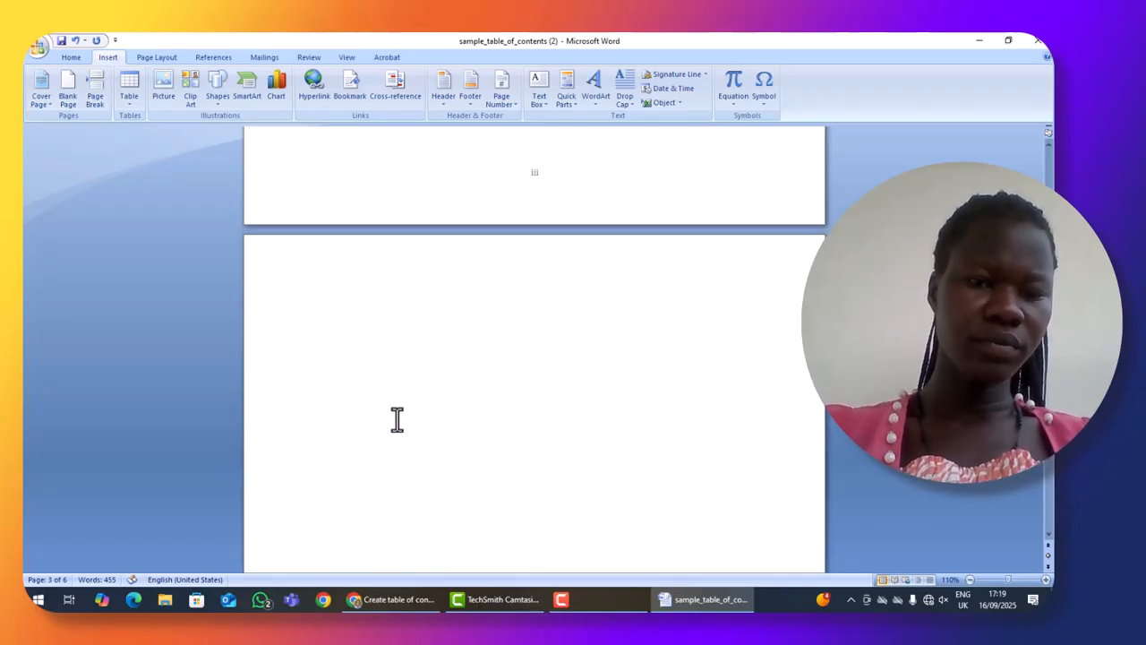
scroll(397, 420, "down", 3)
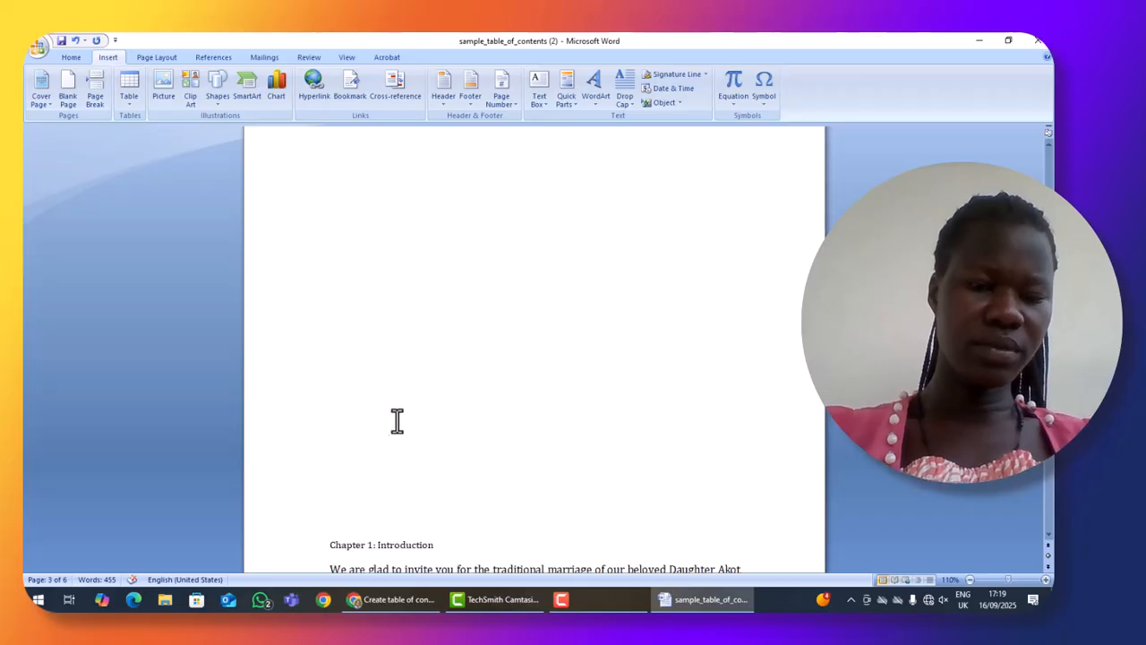
scroll(358, 466, "down", 1)
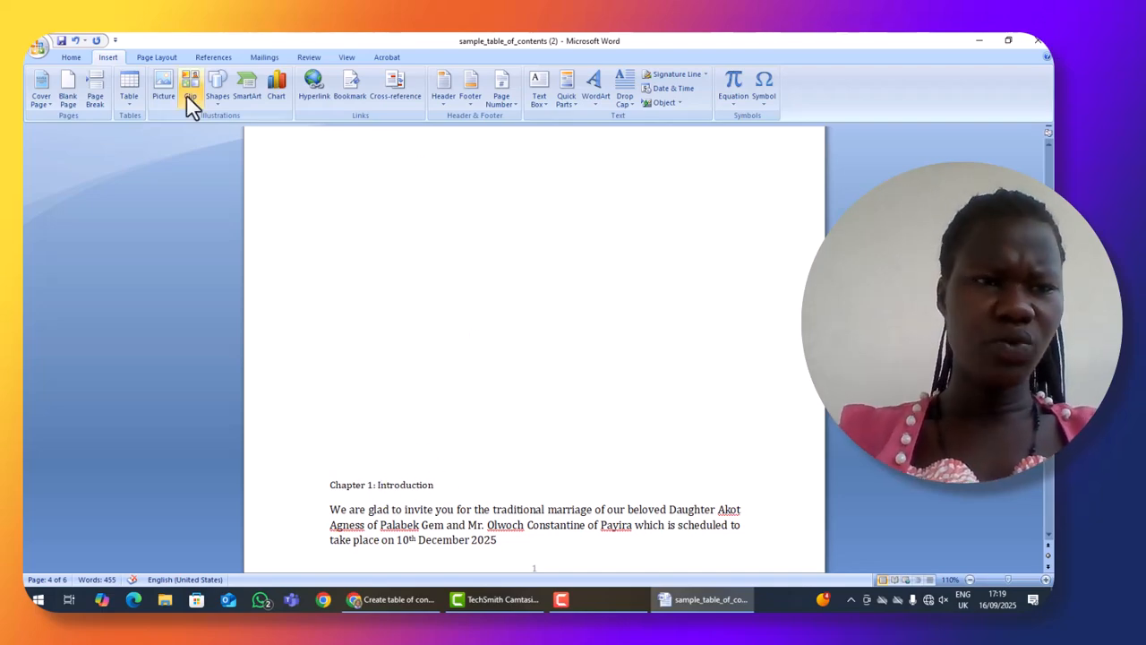
left_click(72, 57)
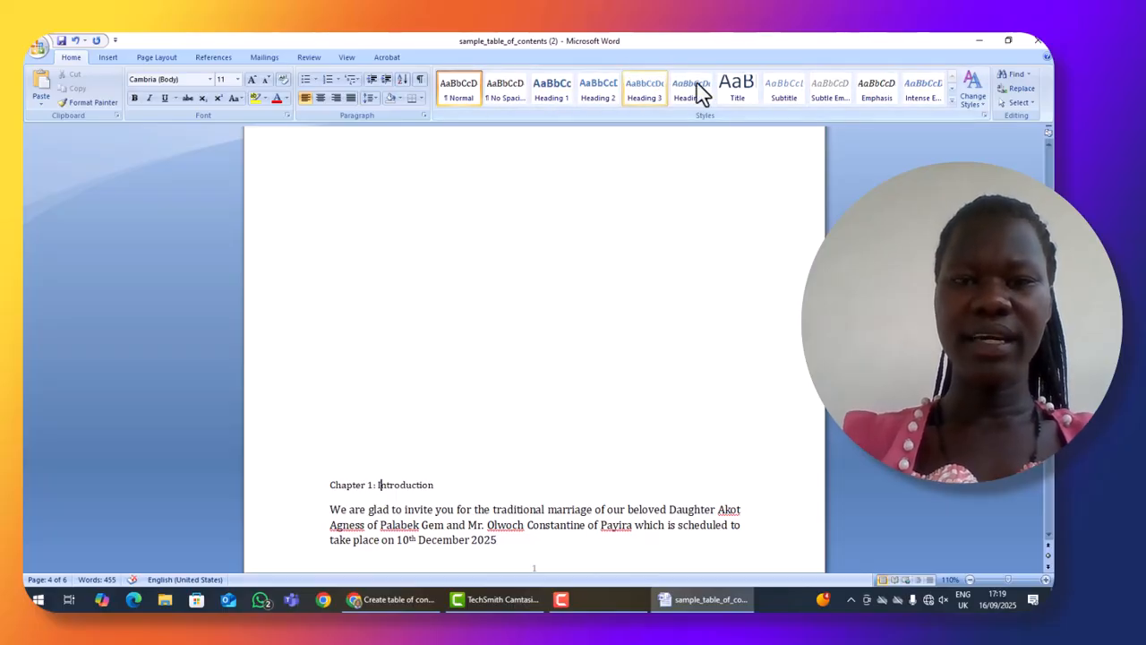
left_click(563, 91)
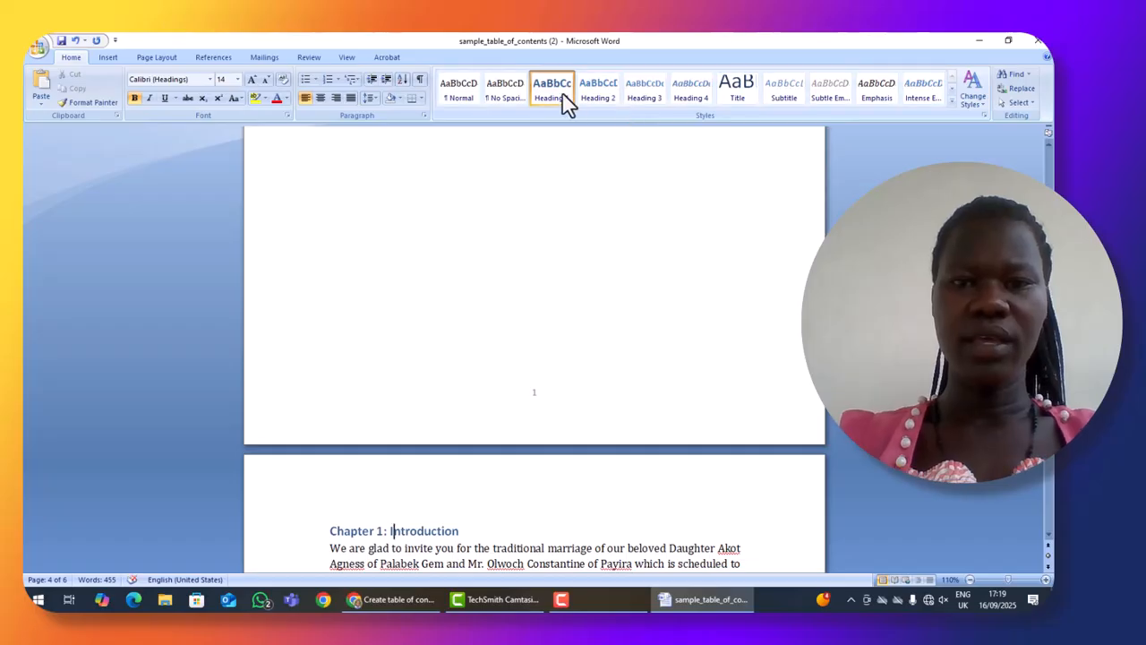
Modify the Heading 1 style to use the Arial Rounded MT Bold font at 22 pt
right_click(563, 94)
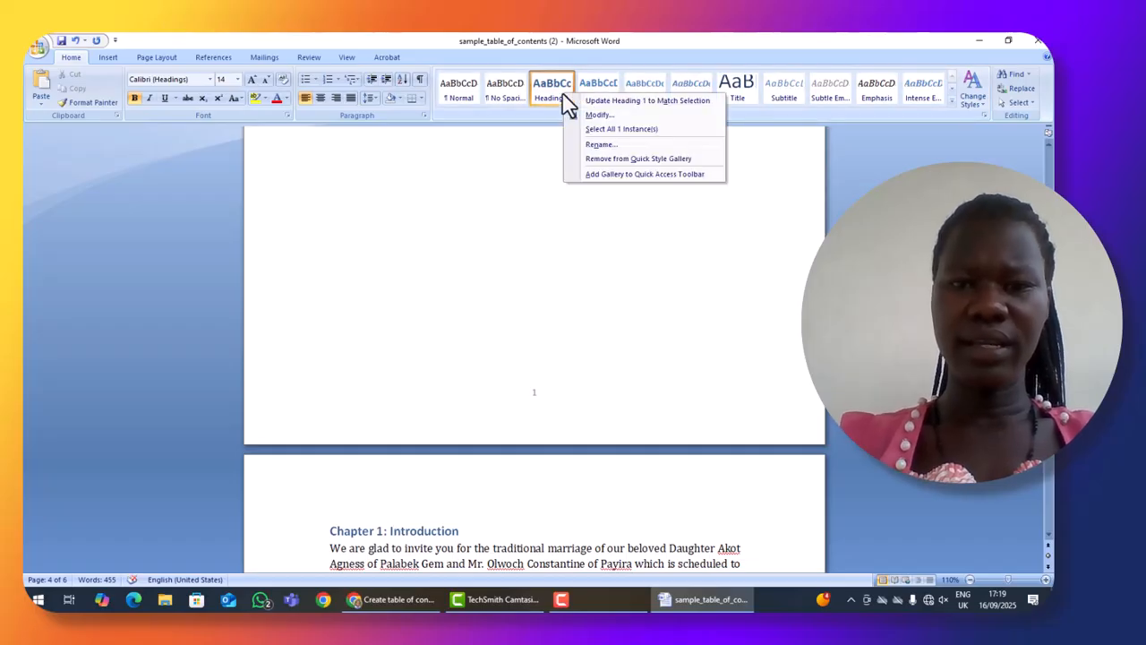
left_click(621, 116)
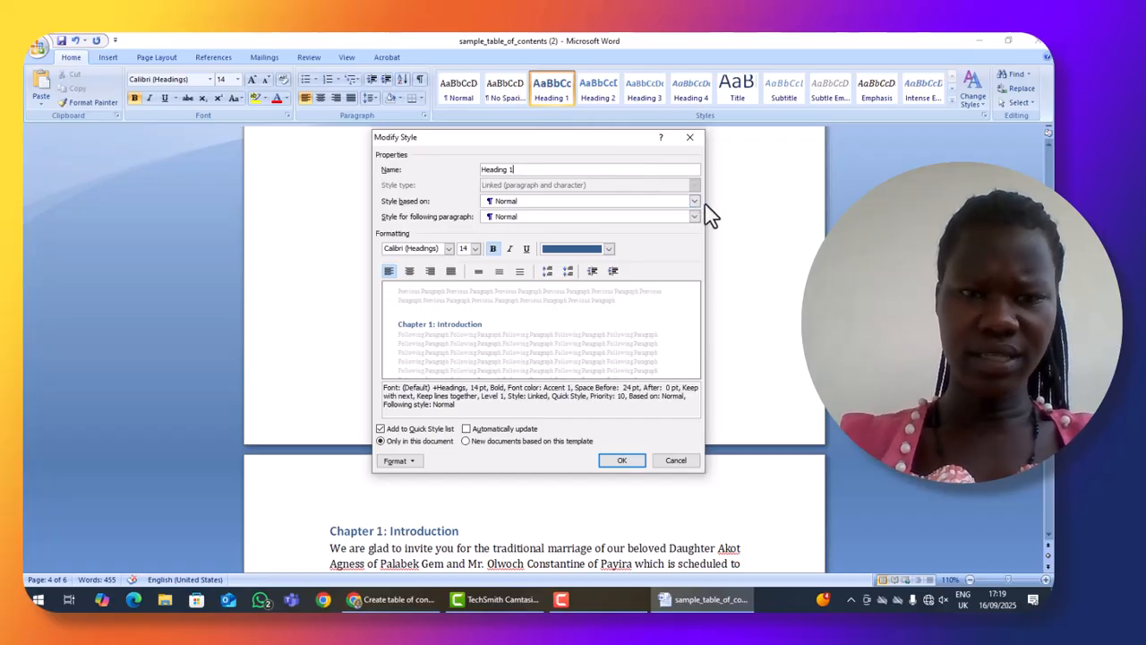
left_click(449, 250)
left_click(452, 257)
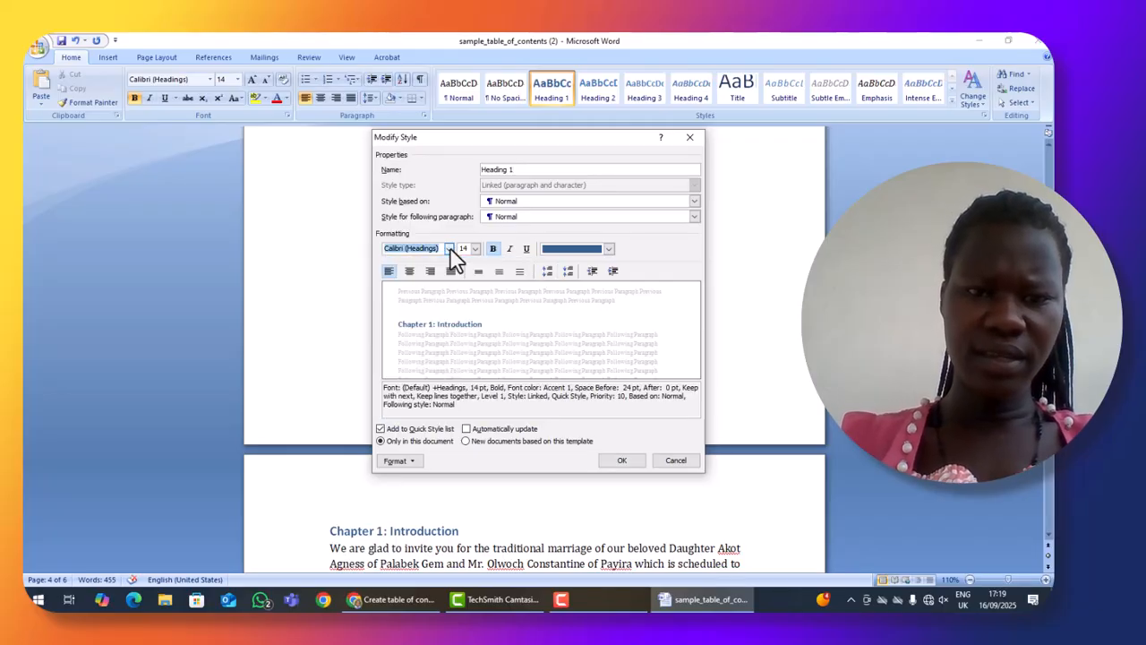
left_click(450, 249)
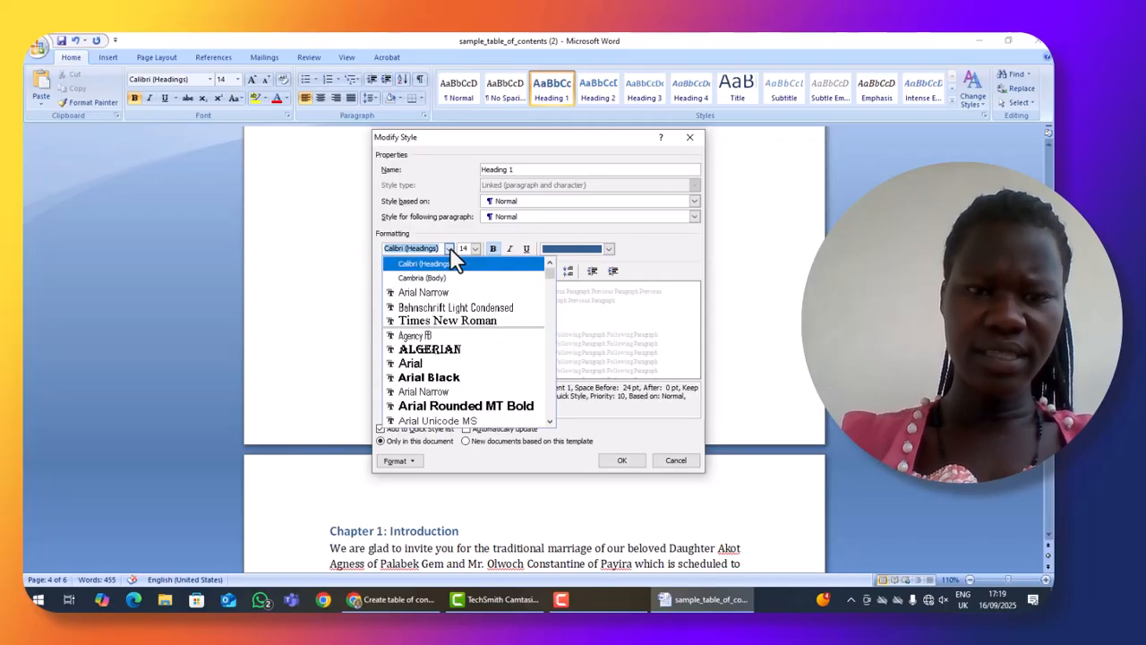
left_click(454, 397)
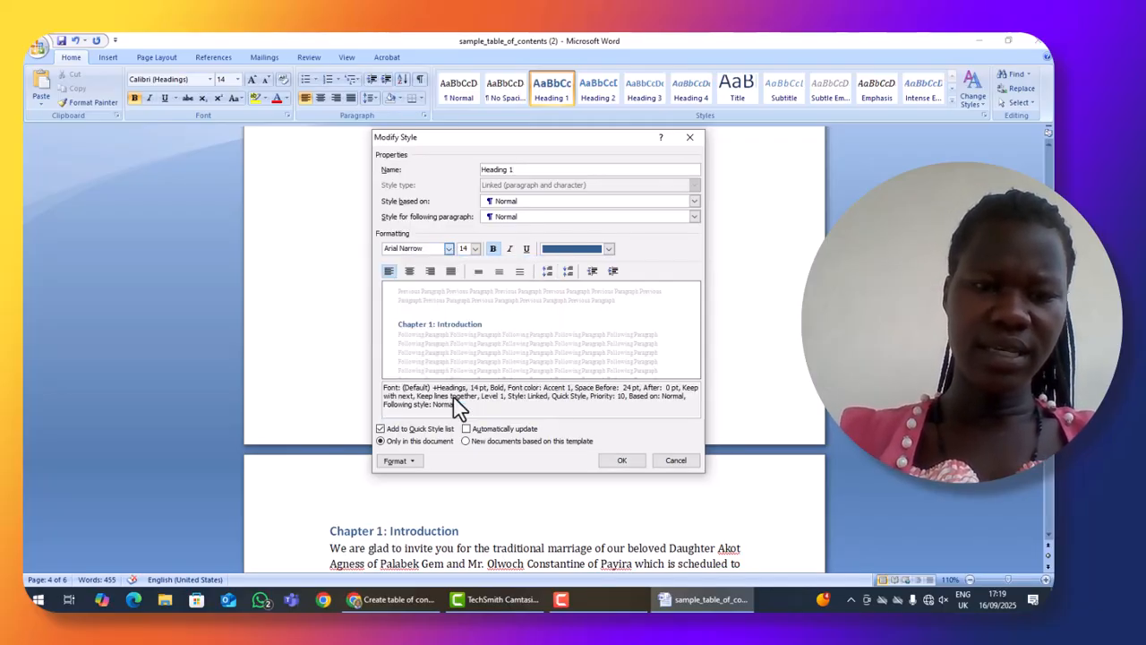
left_click(450, 251)
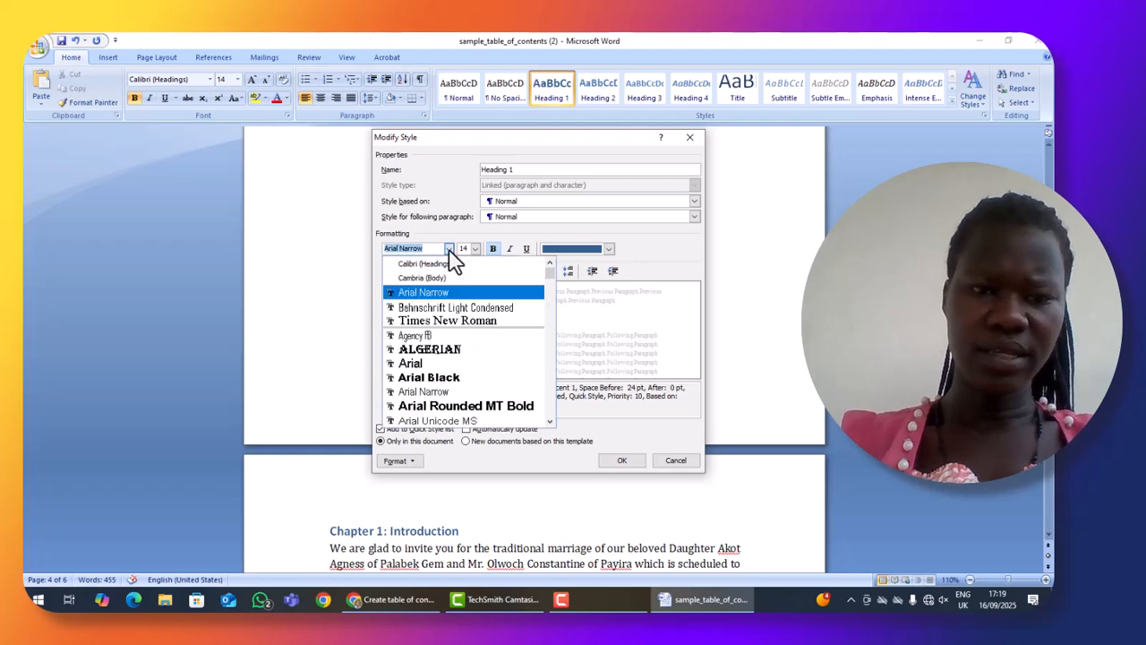
left_click(438, 407)
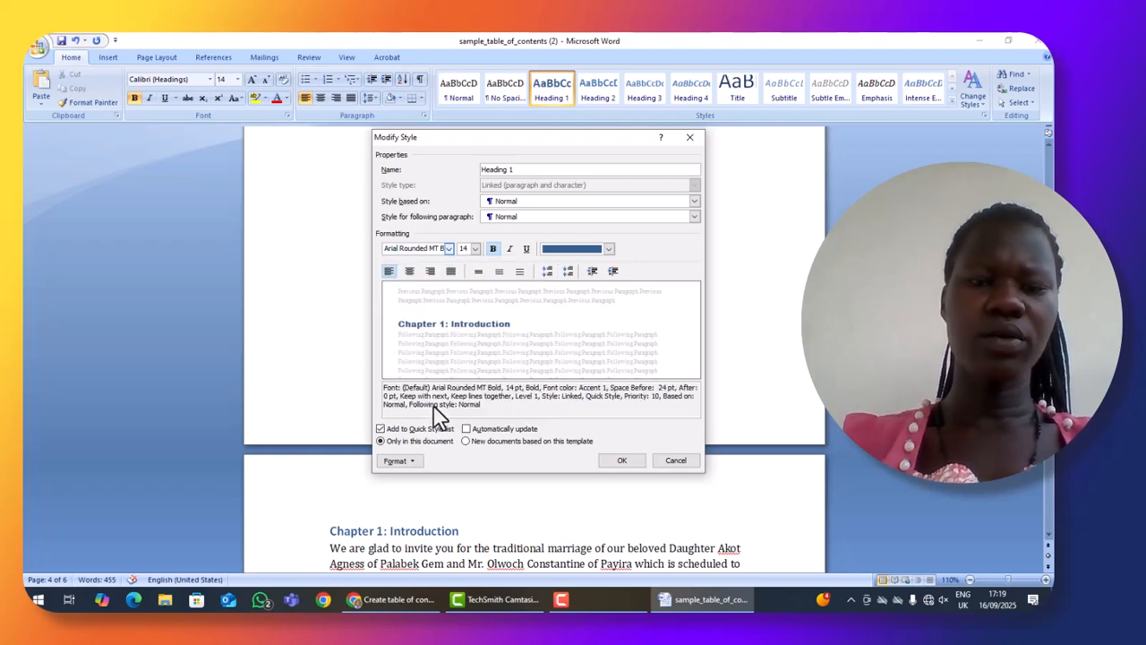
left_click(475, 248)
left_click(464, 344)
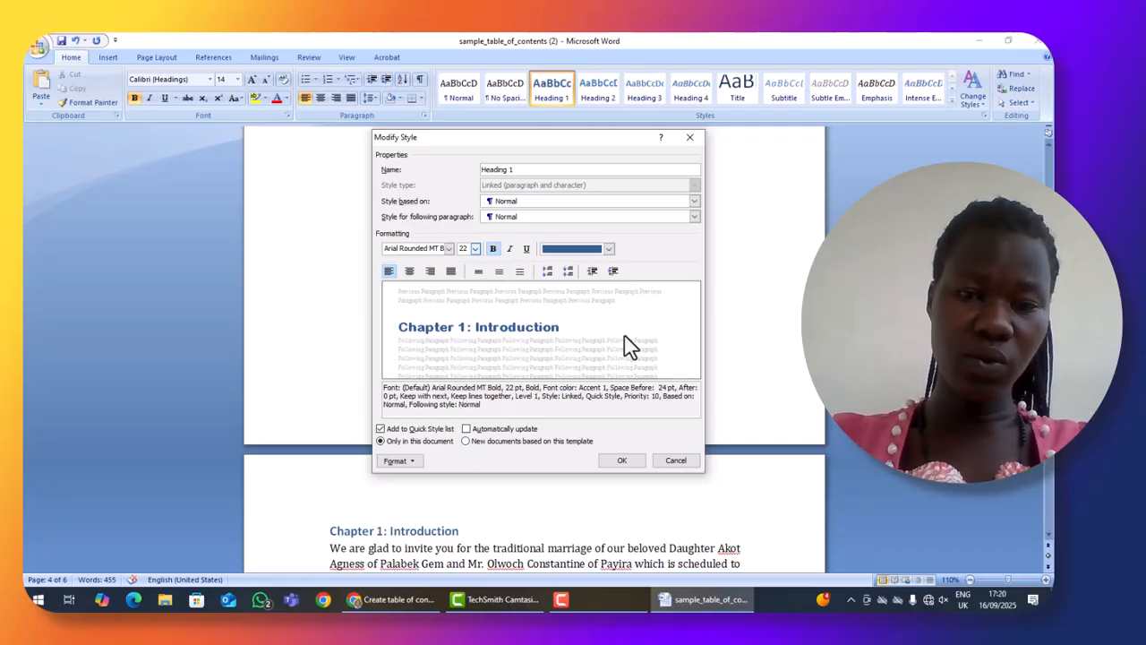
left_click(620, 460)
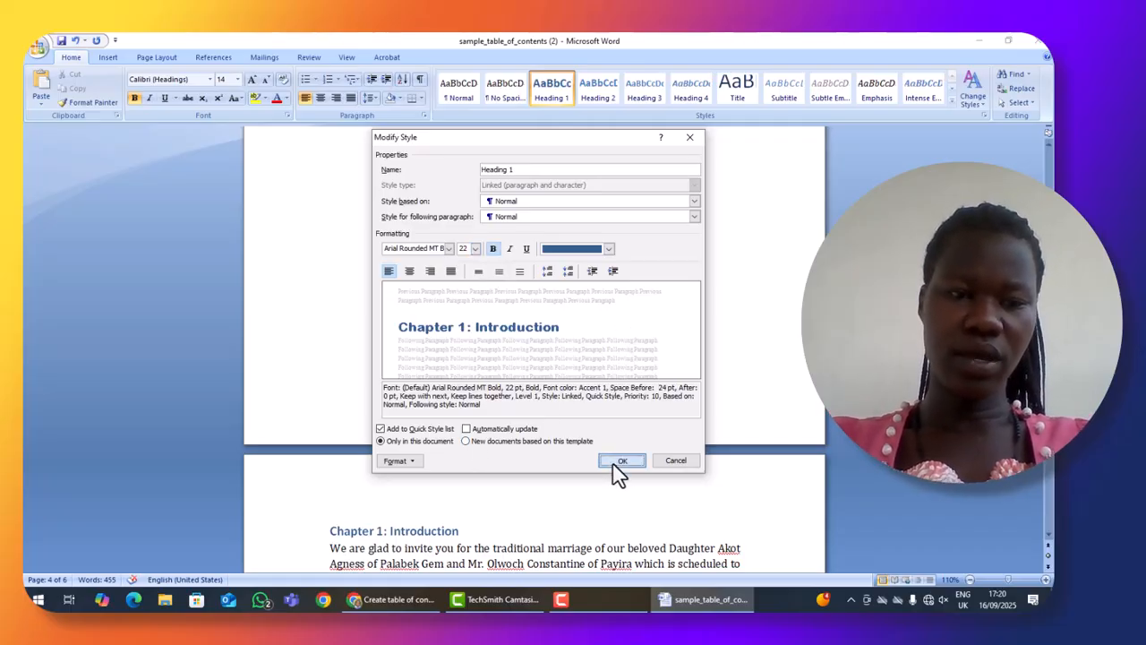
Apply the Heading 1 style to the "1.1 Background" line below the Chapter 1 introduction
scroll(501, 473, "down", 2)
left_click(442, 449)
scroll(398, 410, "down", 3)
scroll(399, 411, "down", 5)
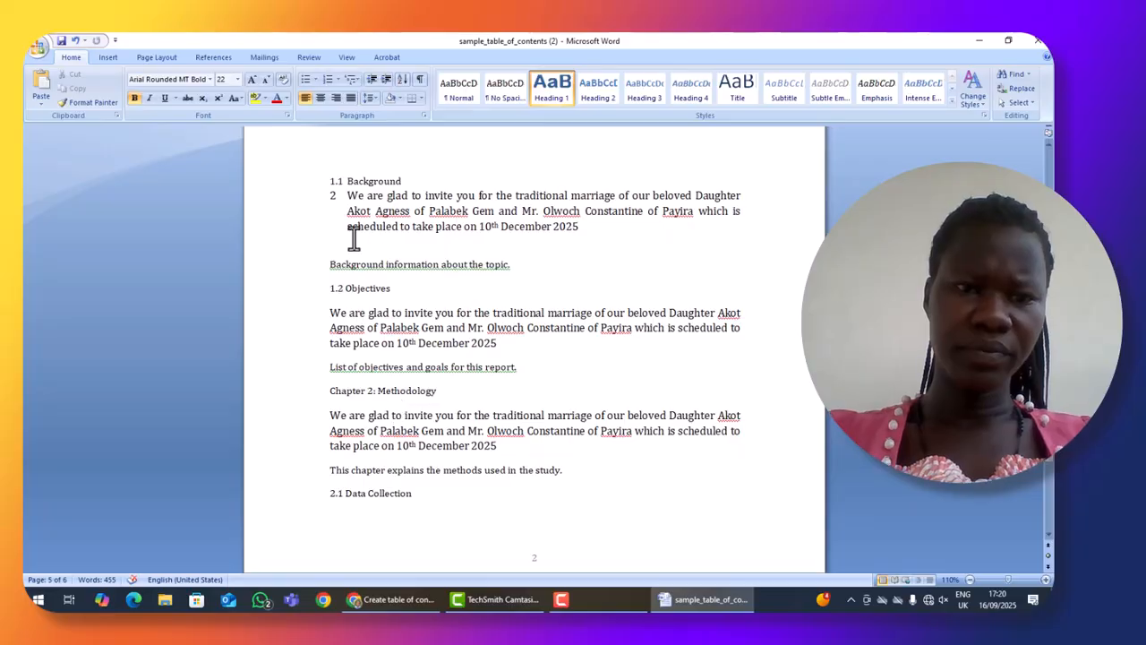
left_click(358, 182)
left_click(548, 90)
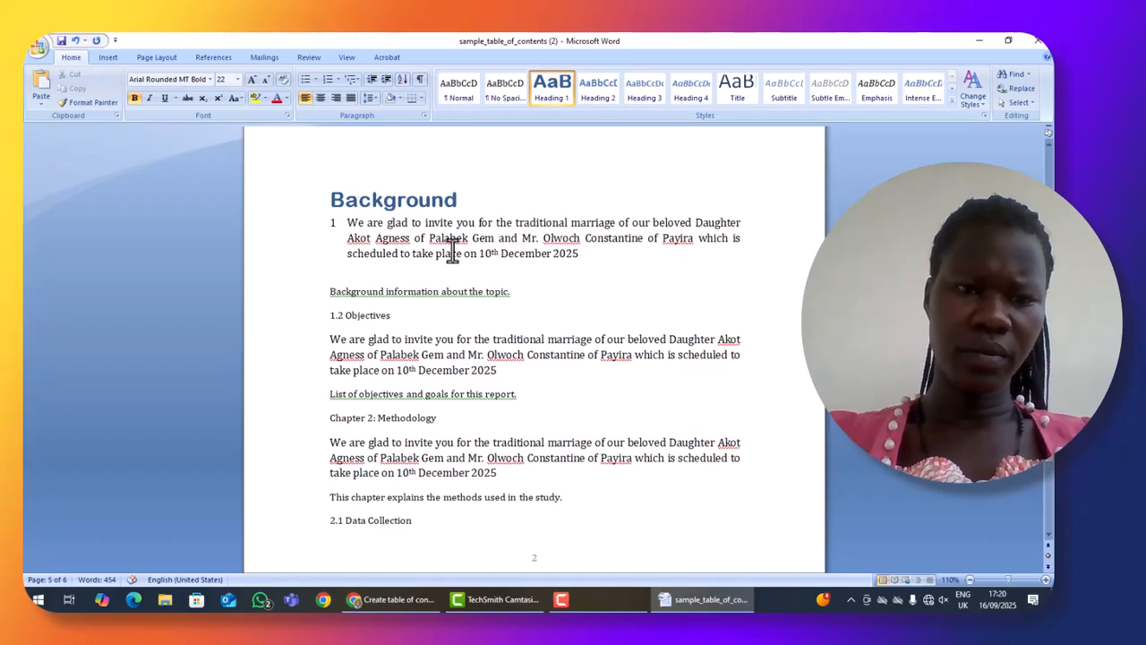
Apply the Heading 1 style to the "1.2 Objectives" and "Chapter 2: Methodology" lines
scroll(452, 251, "down", 3)
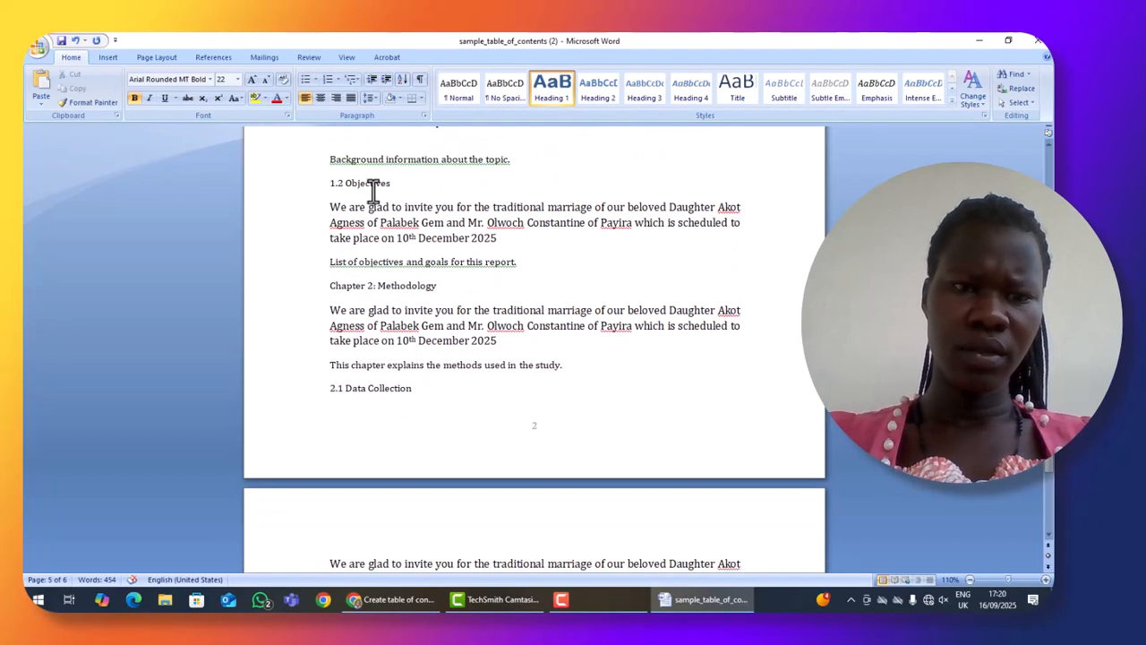
left_click(371, 185)
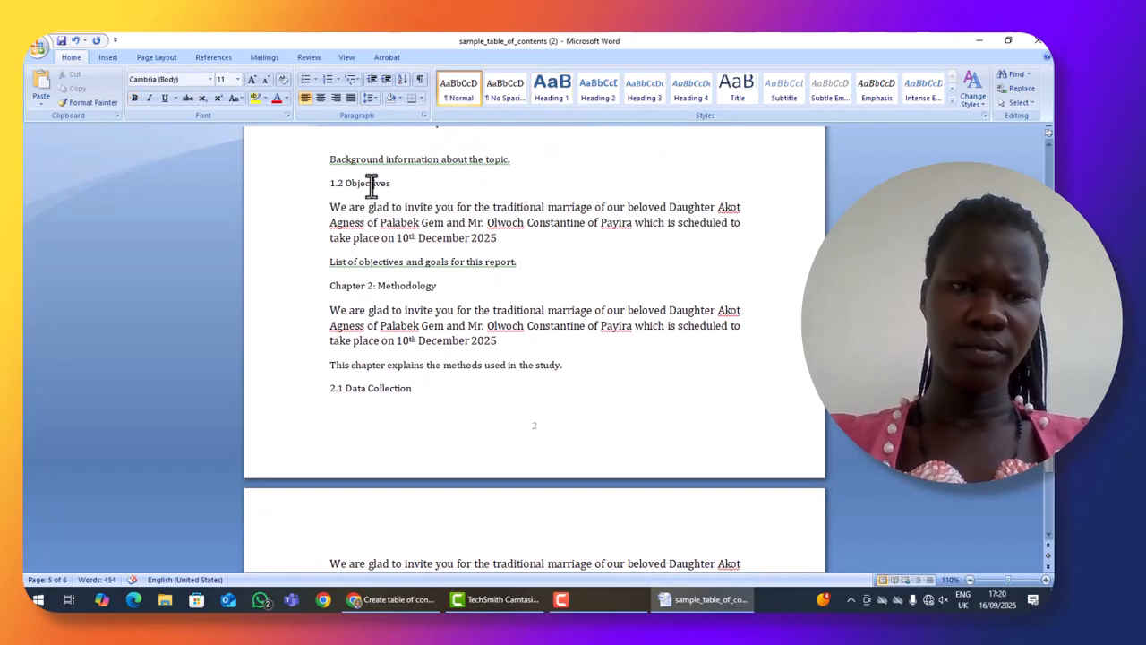
left_click(505, 89)
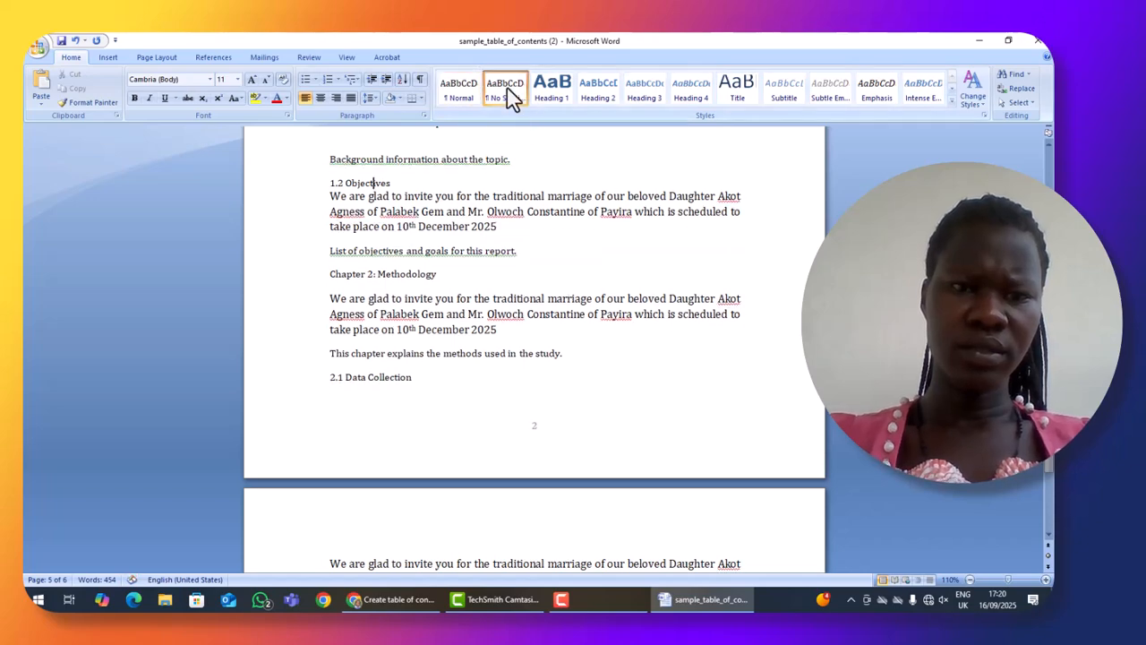
left_click(551, 90)
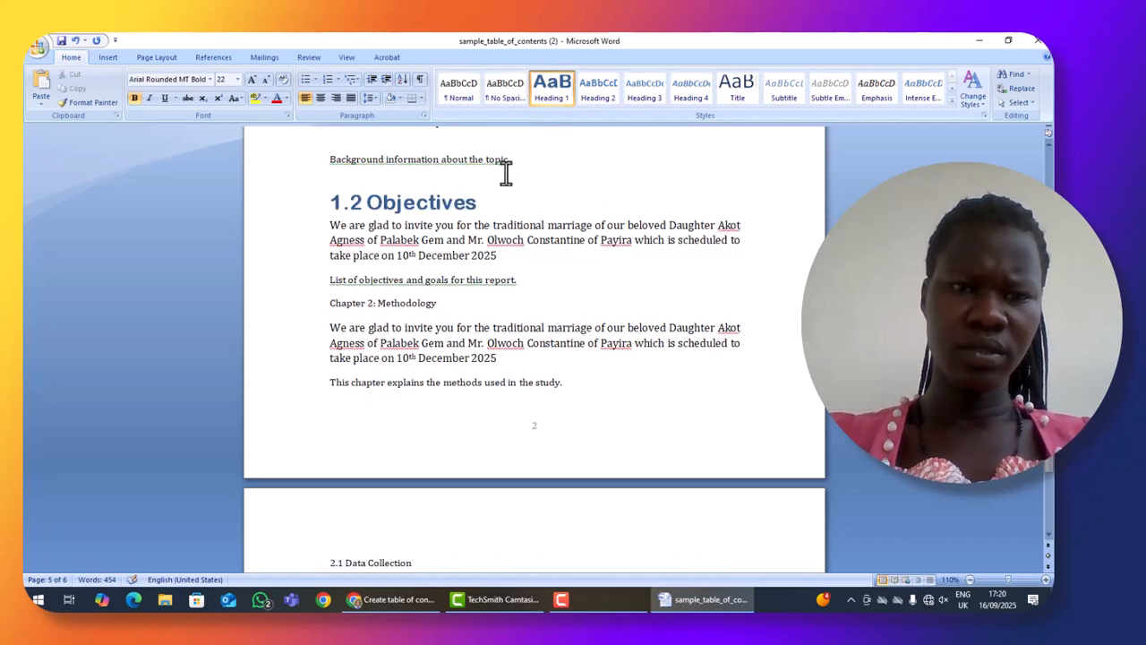
scroll(506, 175, "down", 2)
scroll(506, 174, "down", 1)
left_click(414, 217)
left_click(551, 89)
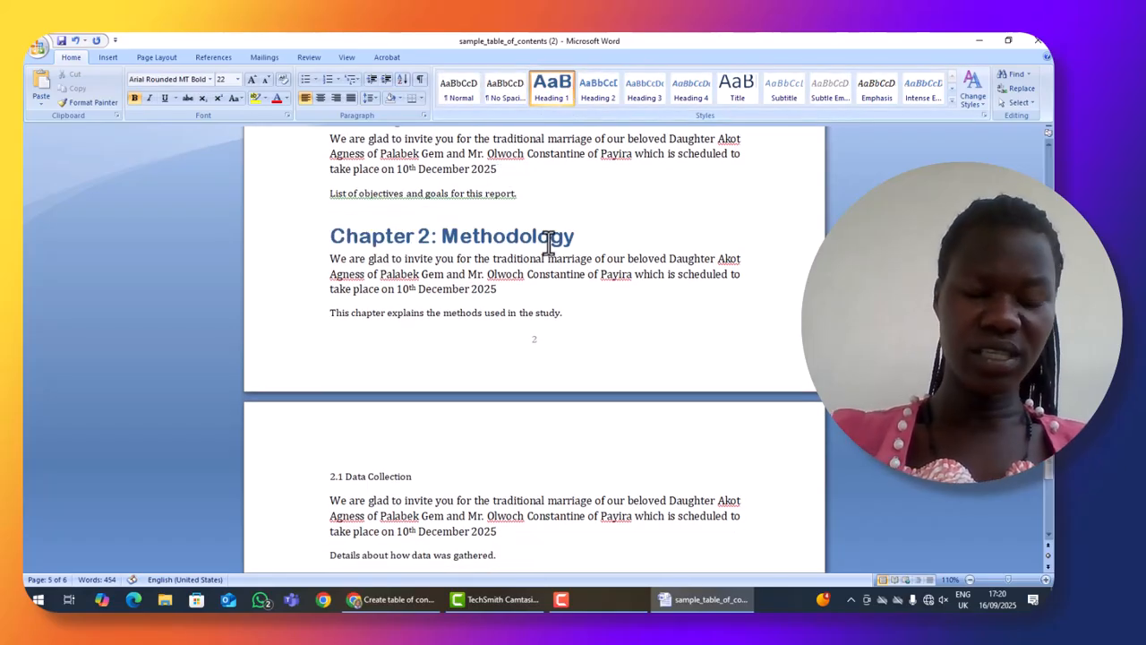
Apply the Heading 1 style to the "2.1 Data Collection", "2.2 Data Analysis" and "3.1 Key Findings" lines
scroll(548, 242, "down", 3)
scroll(547, 242, "down", 4)
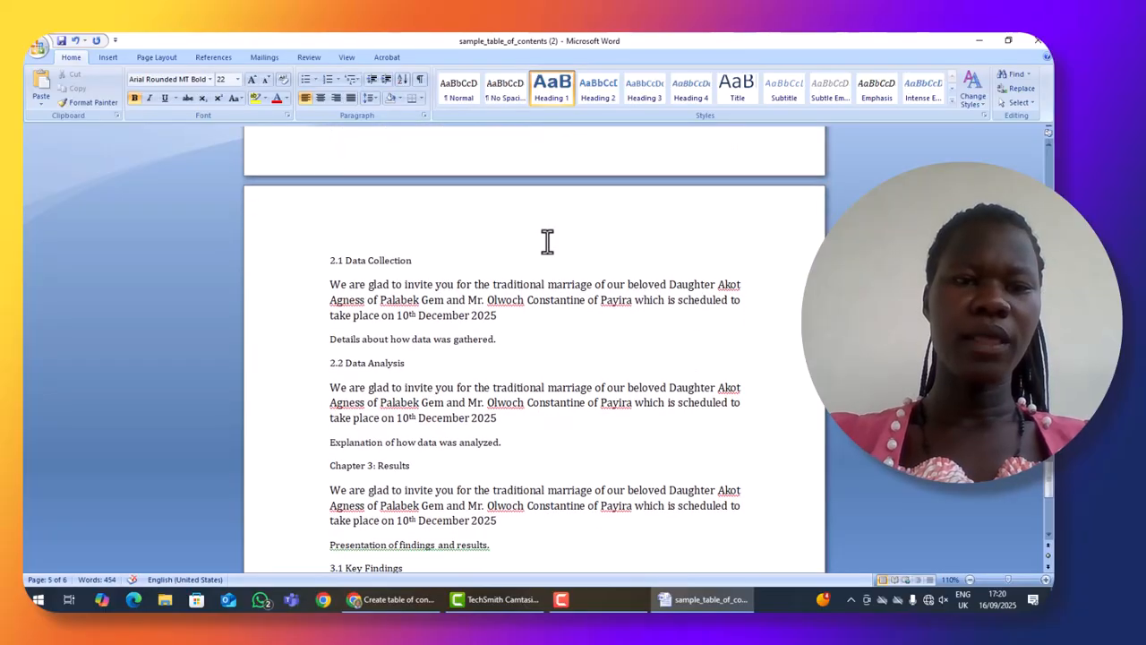
left_click(398, 260)
left_click(557, 98)
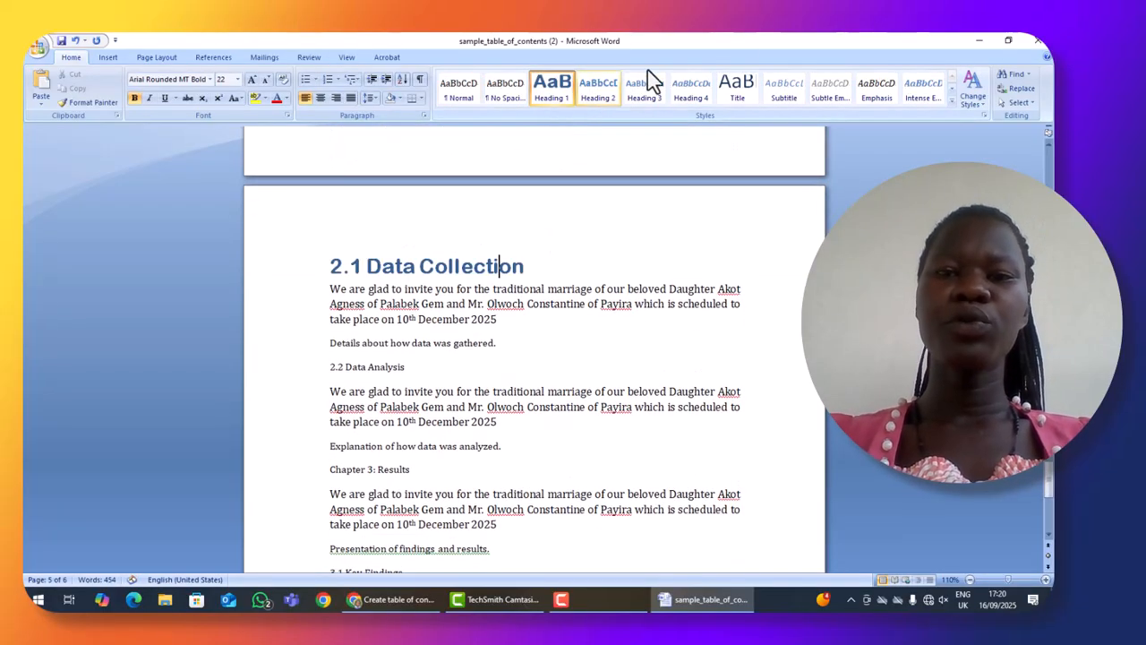
left_click(395, 369)
left_click(548, 98)
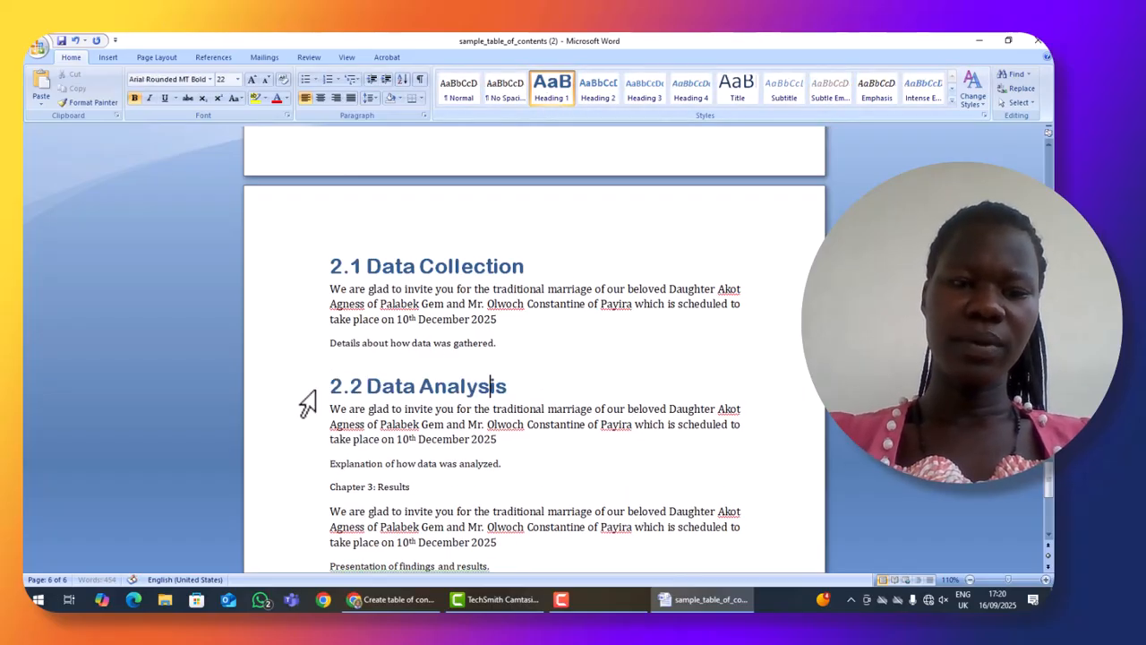
scroll(309, 396, "down", 3)
left_click(366, 430)
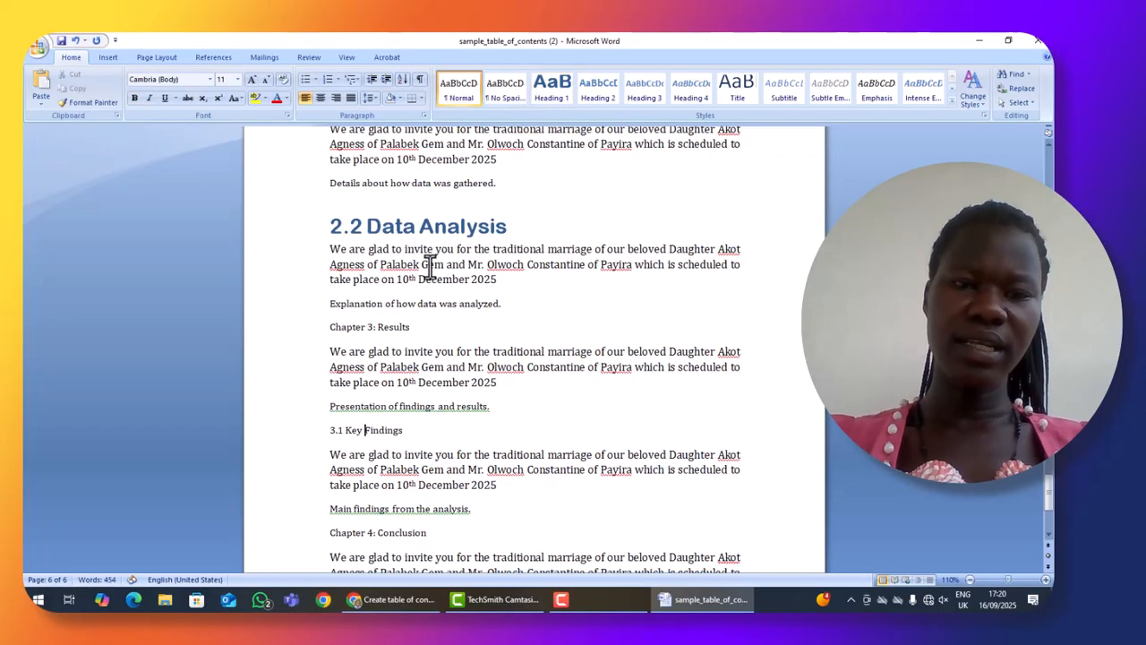
left_click(548, 93)
Review the heading styles from Chapter 3: Results back up to Chapter 1: Introduction
scroll(456, 271, "up", 3)
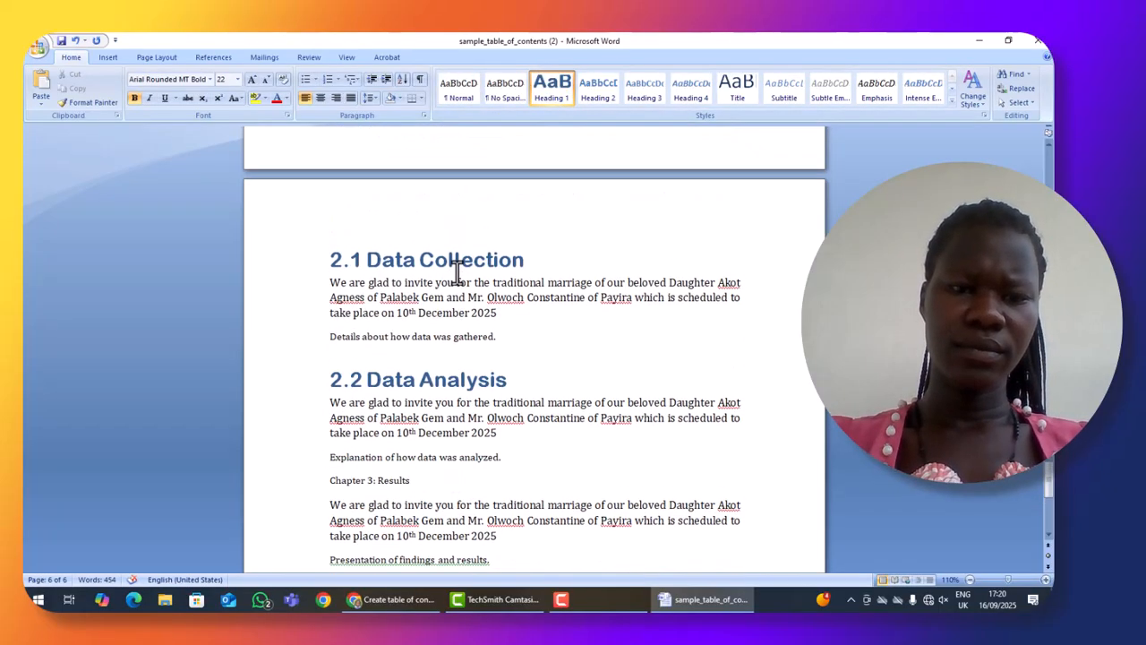
left_click(387, 482)
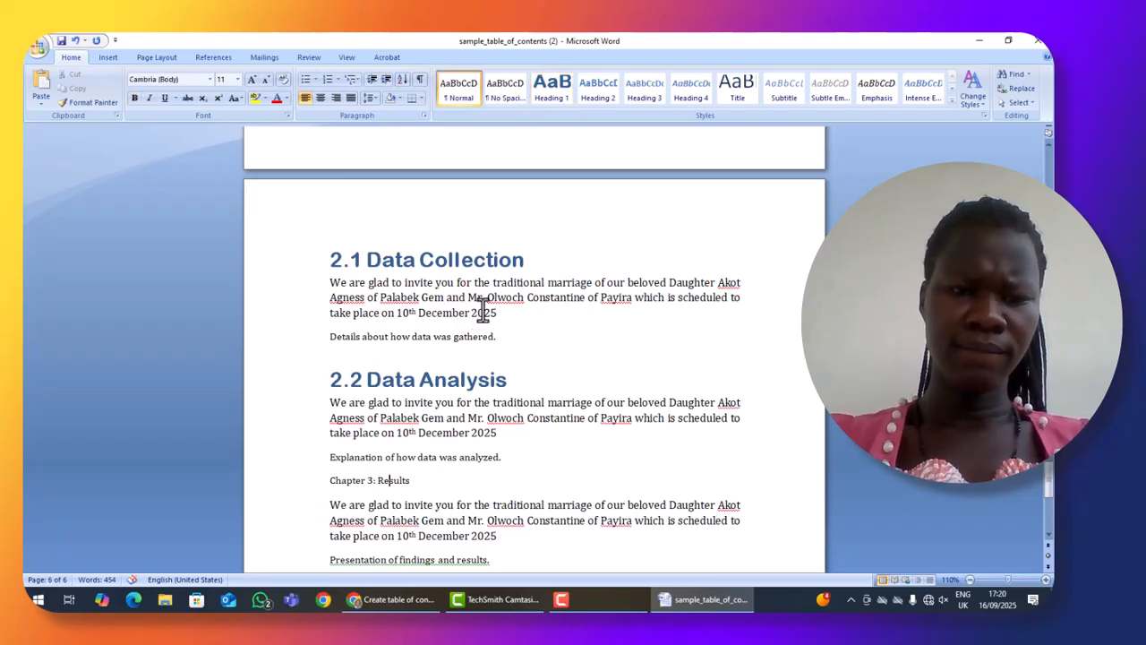
scroll(488, 343, "up", 4)
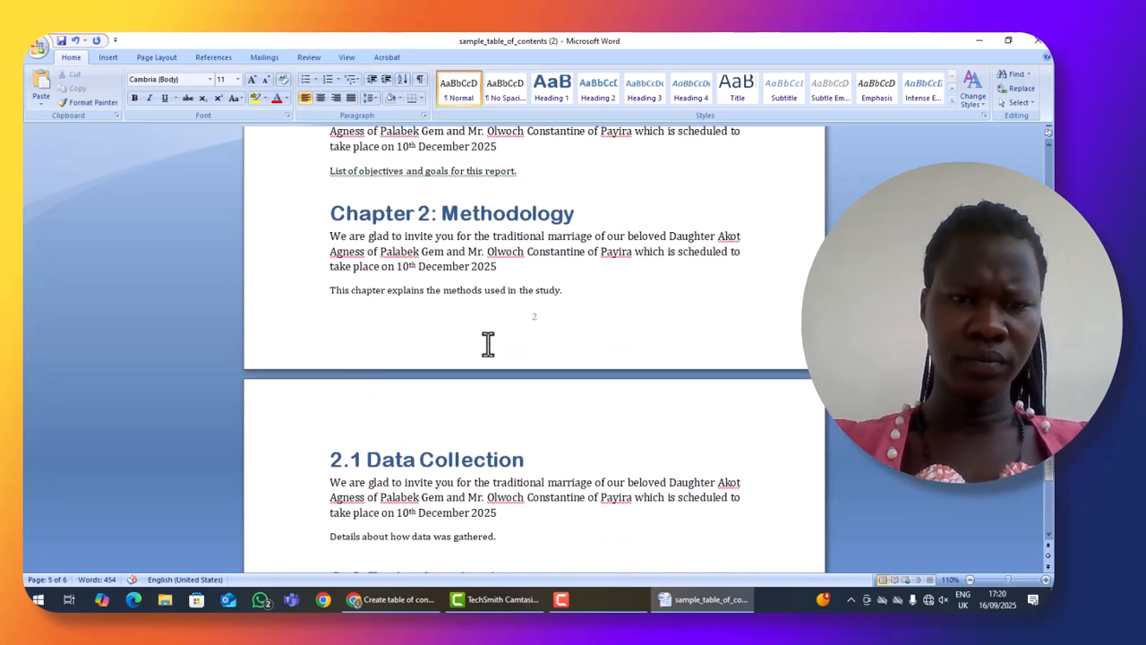
scroll(488, 343, "up", 4)
scroll(488, 343, "down", 2)
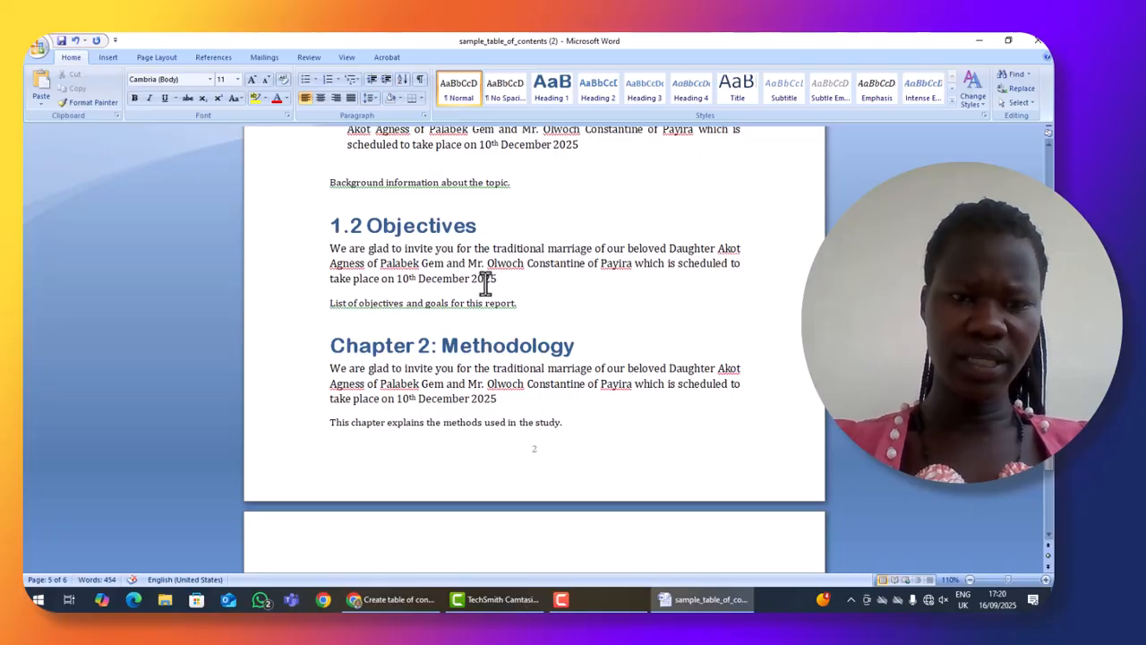
scroll(502, 296, "up", 6)
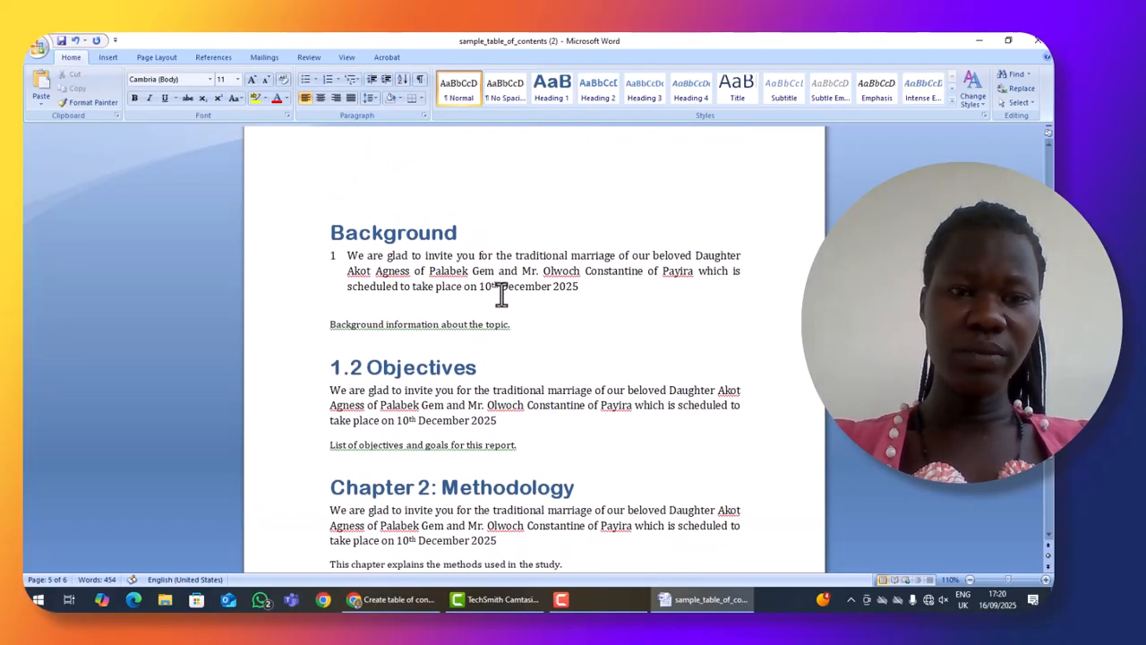
scroll(501, 294, "down", 1)
scroll(502, 282, "up", 1)
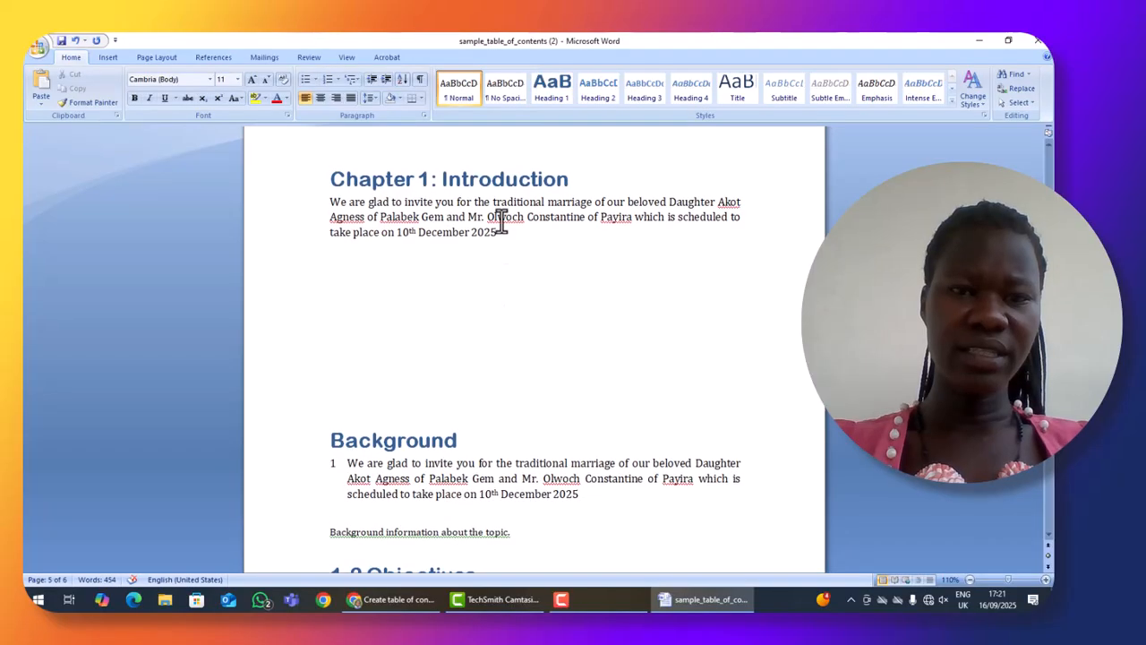
Apply the Heading 2 style to the "Background" heading below the Chapter 1 introduction
left_click(396, 443)
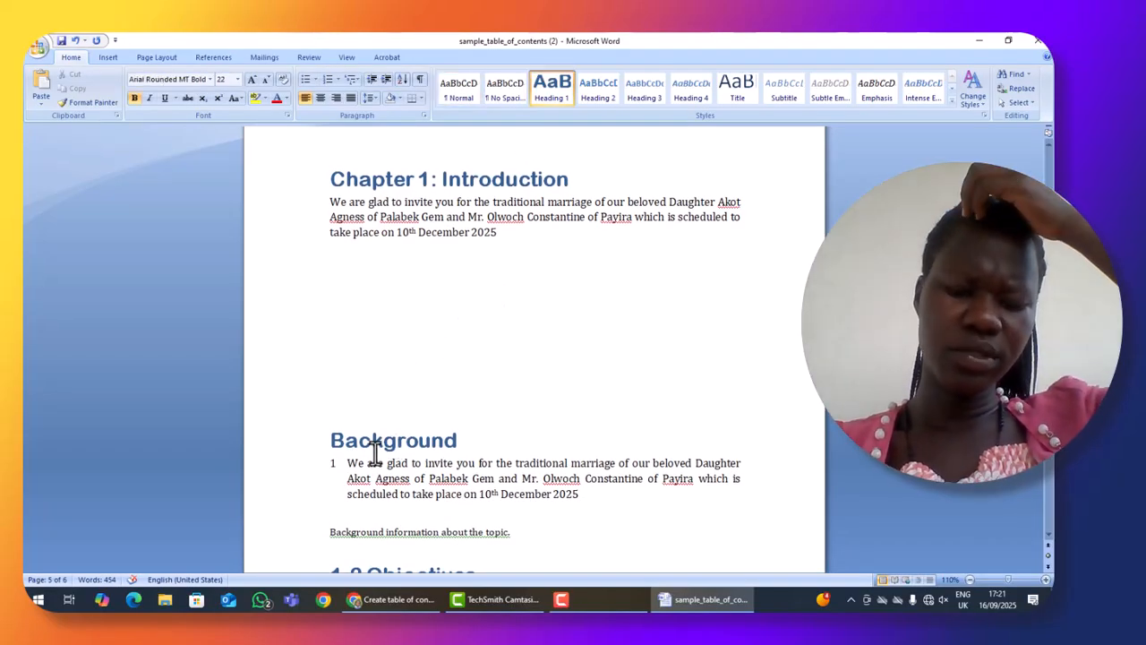
right_click(377, 442)
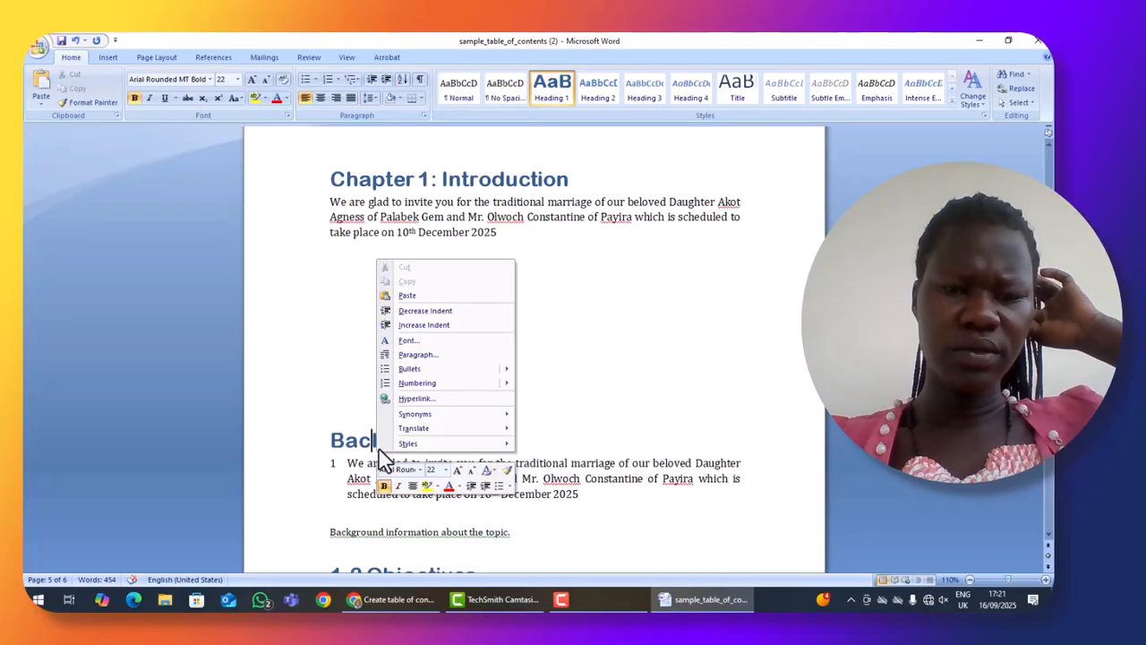
left_click(606, 102)
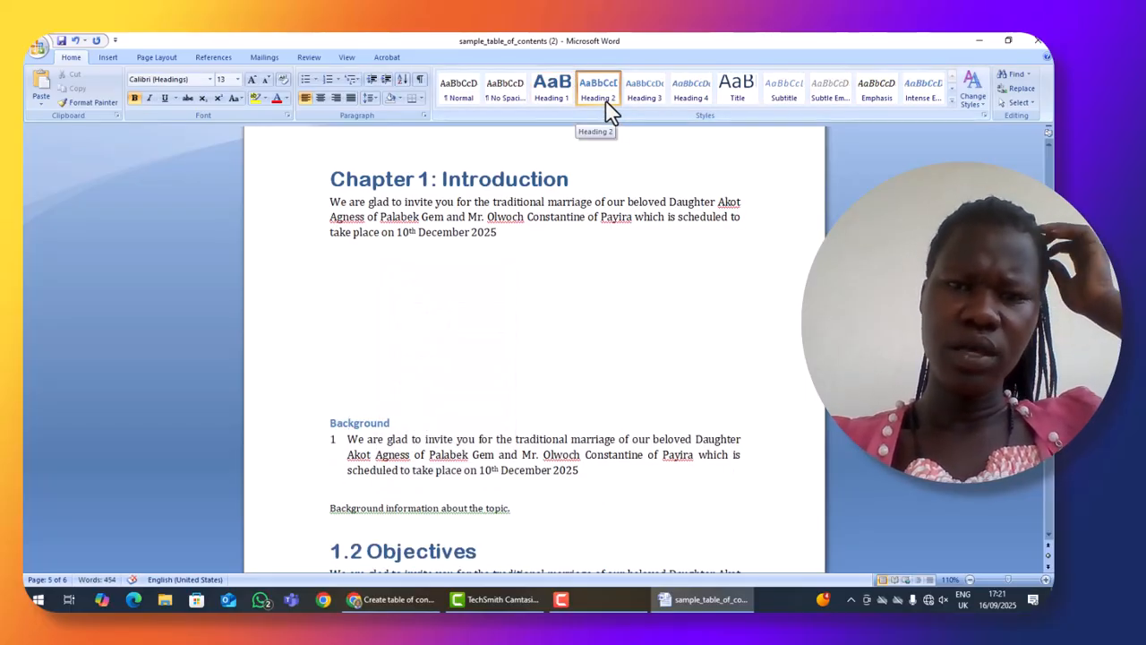
Modify the Heading 2 style to use Times New Roman at 14 pt in the red Accent 2 theme color
right_click(606, 102)
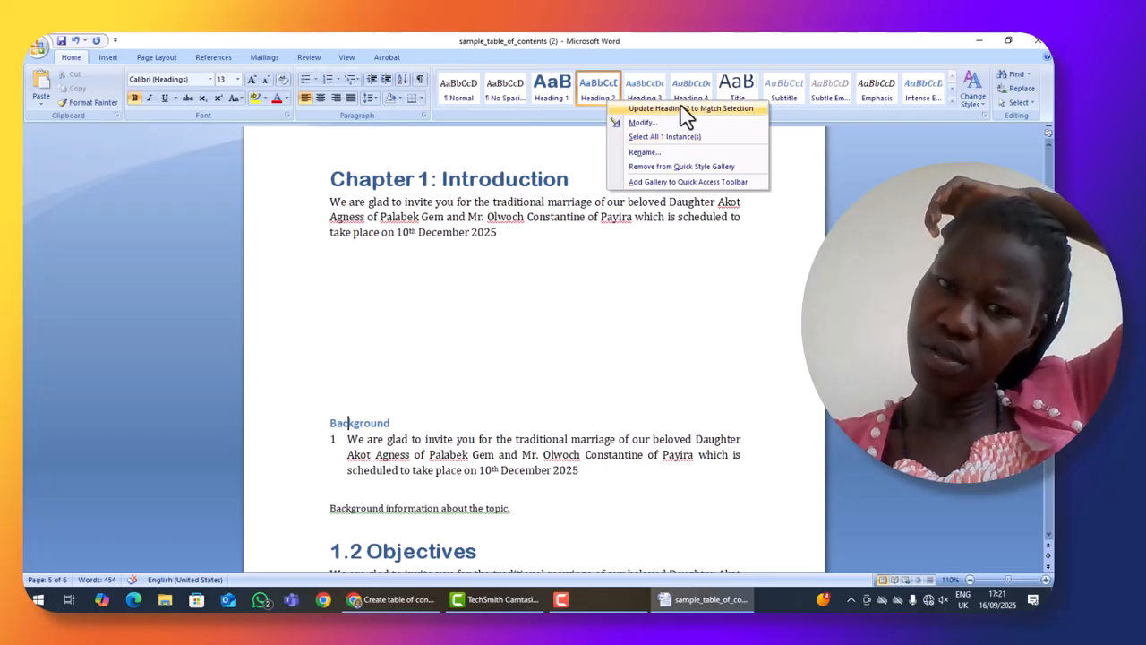
left_click(641, 122)
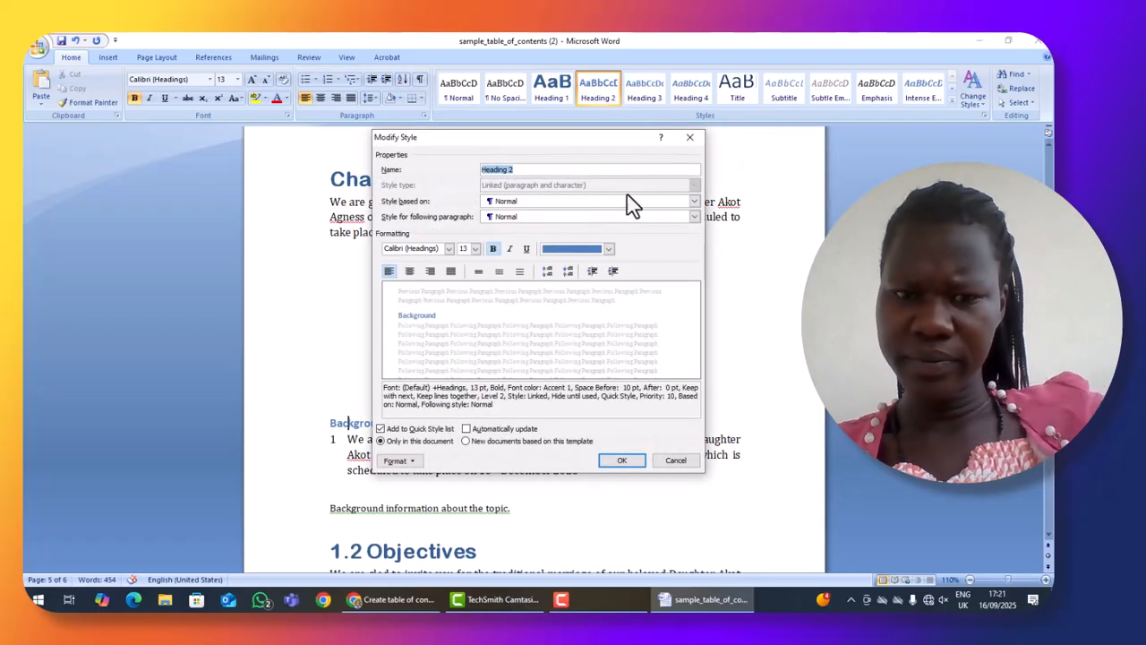
left_click(449, 249)
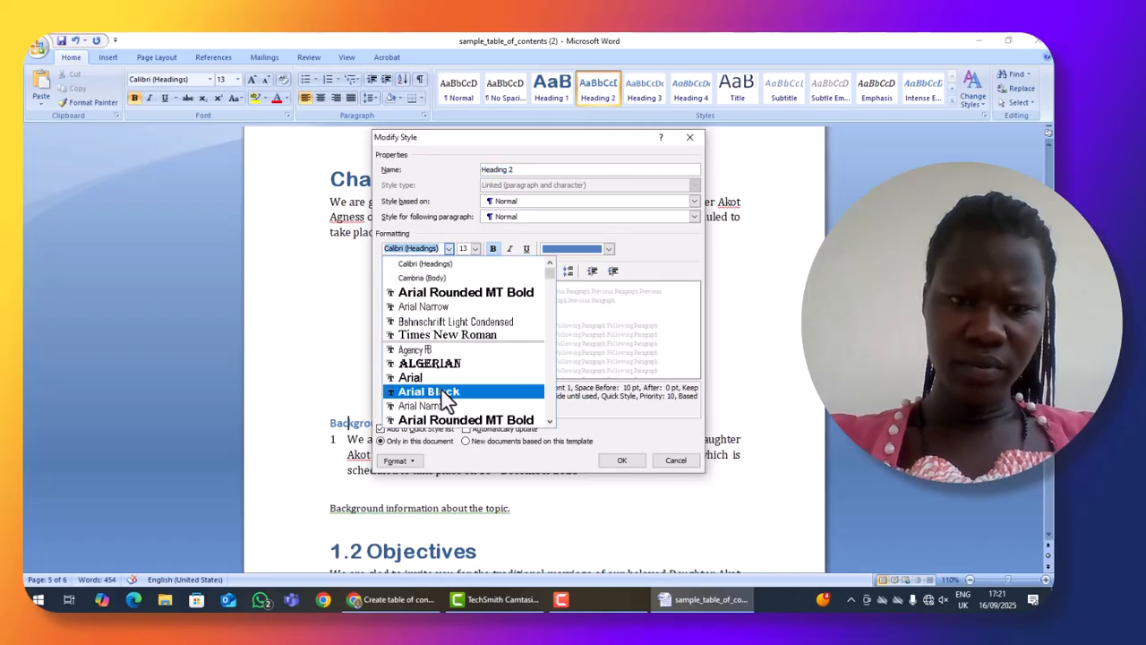
left_click(490, 336)
left_click(476, 249)
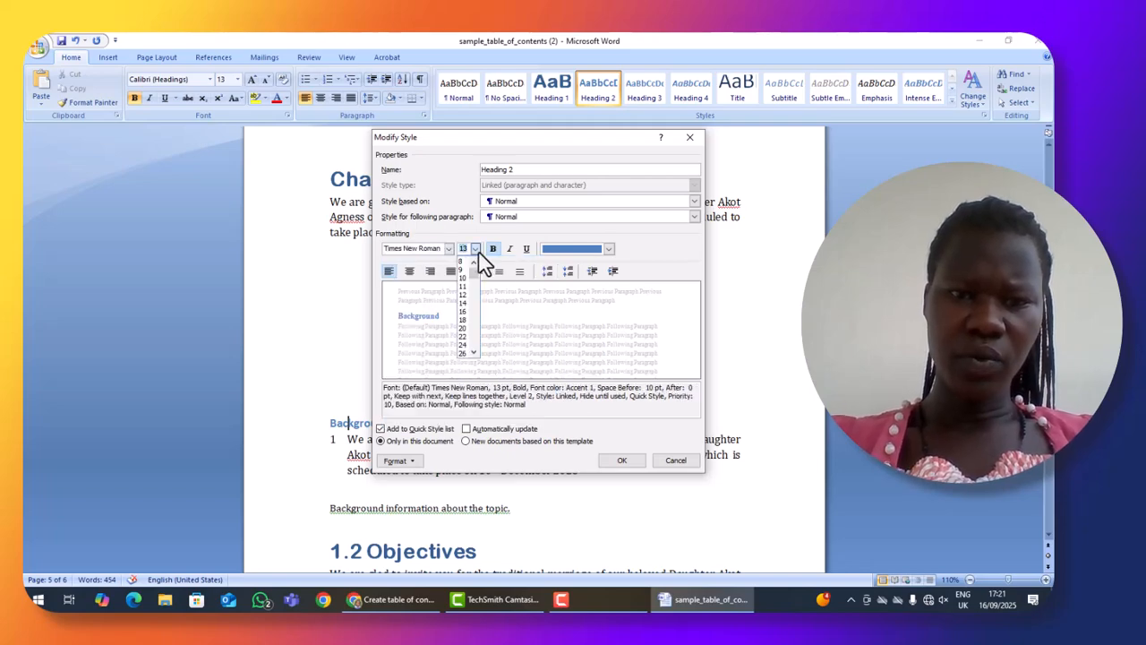
left_click(463, 303)
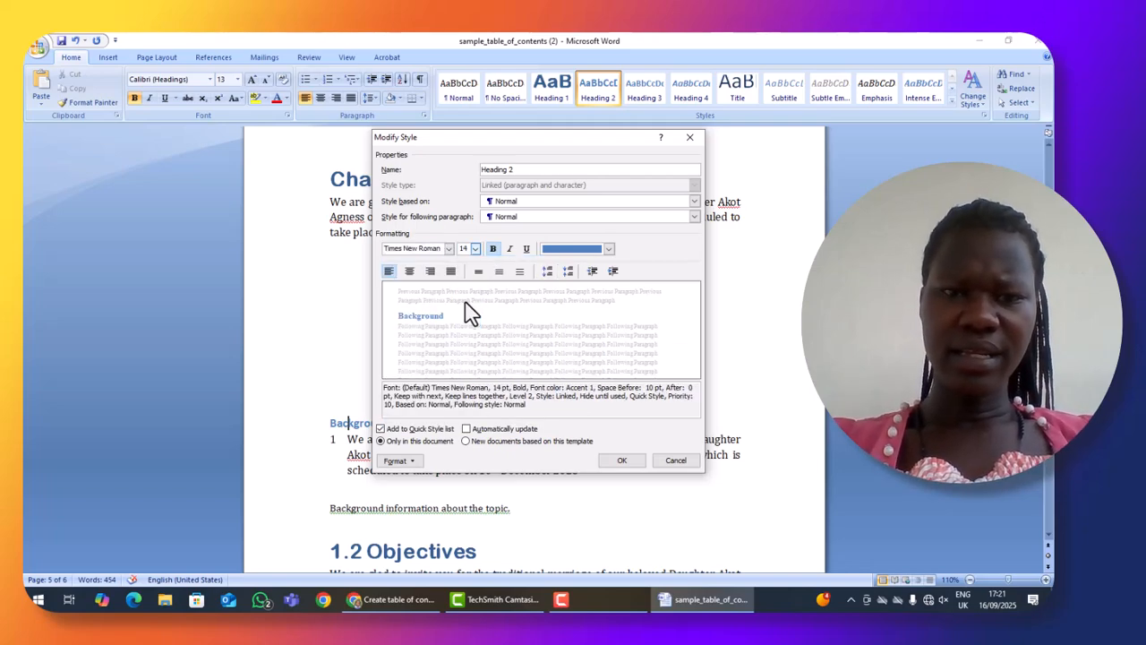
left_click(608, 250)
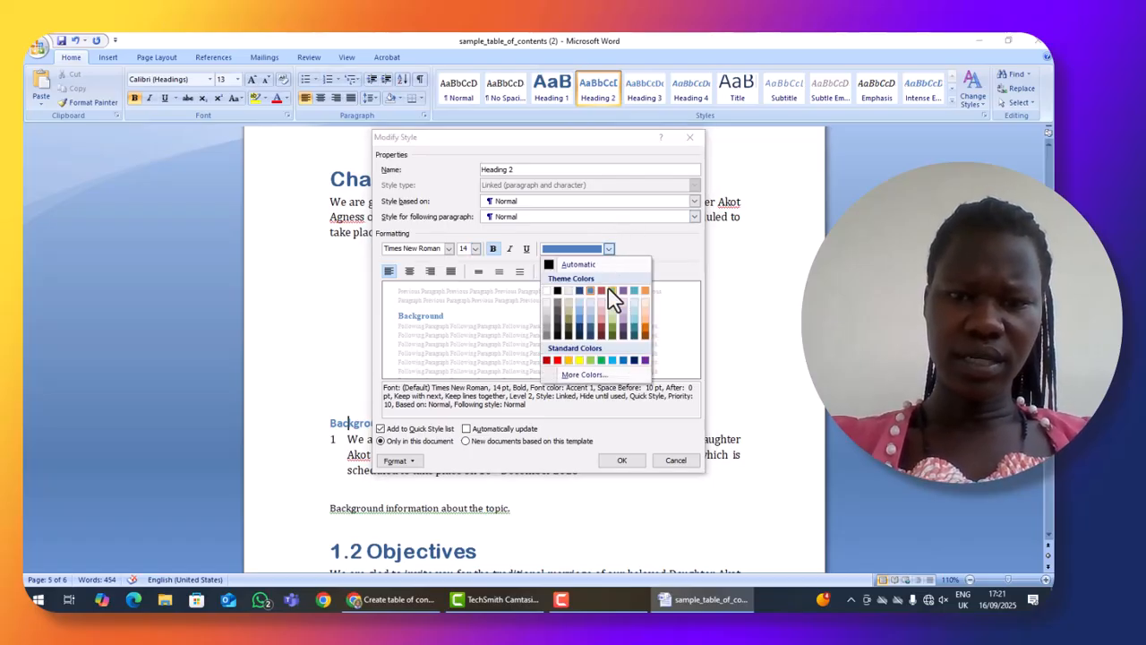
left_click(602, 291)
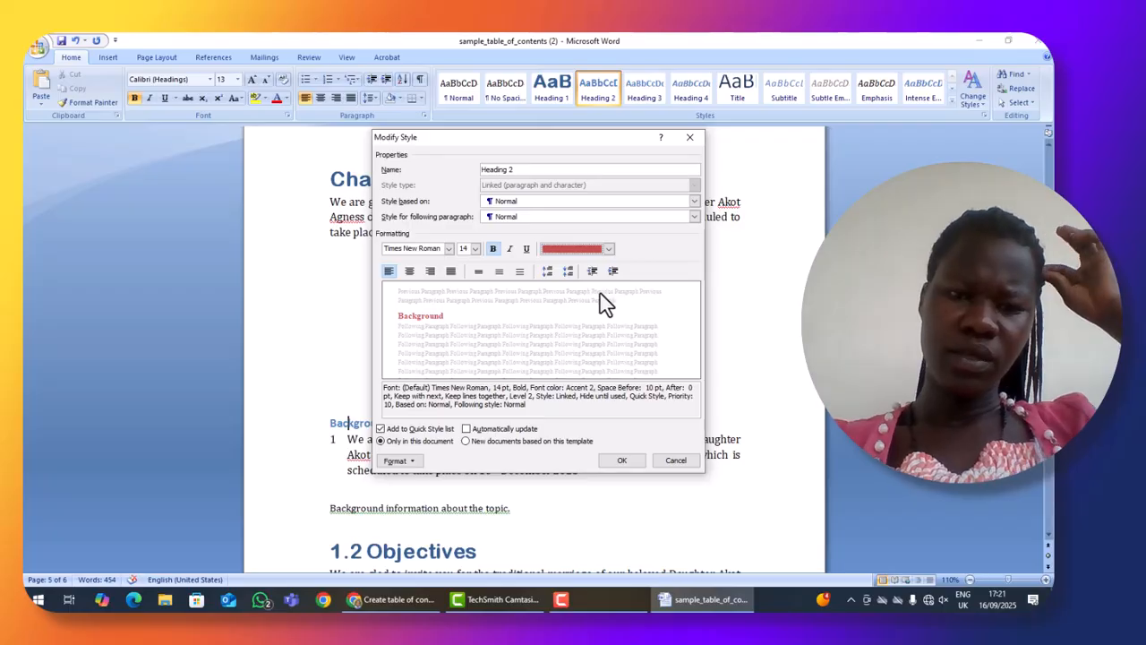
left_click(621, 461)
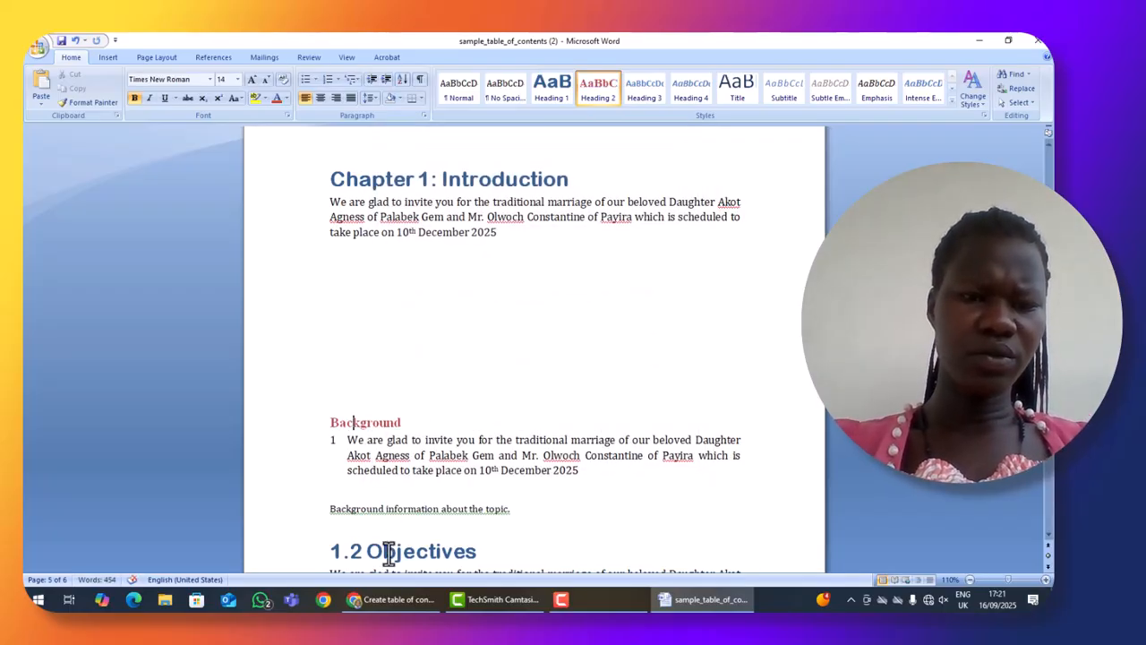
Apply the Heading 2 style to the "1.2 Objectives" and "2.1 Data Collection" headings
scroll(395, 517, "down", 3)
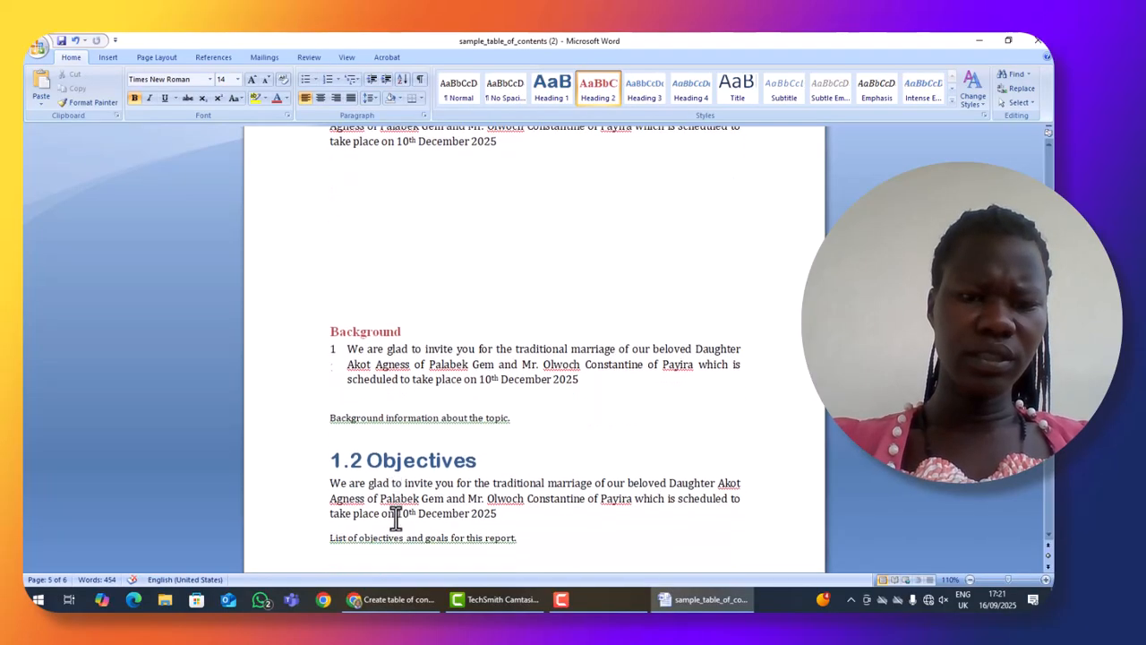
left_click(405, 442)
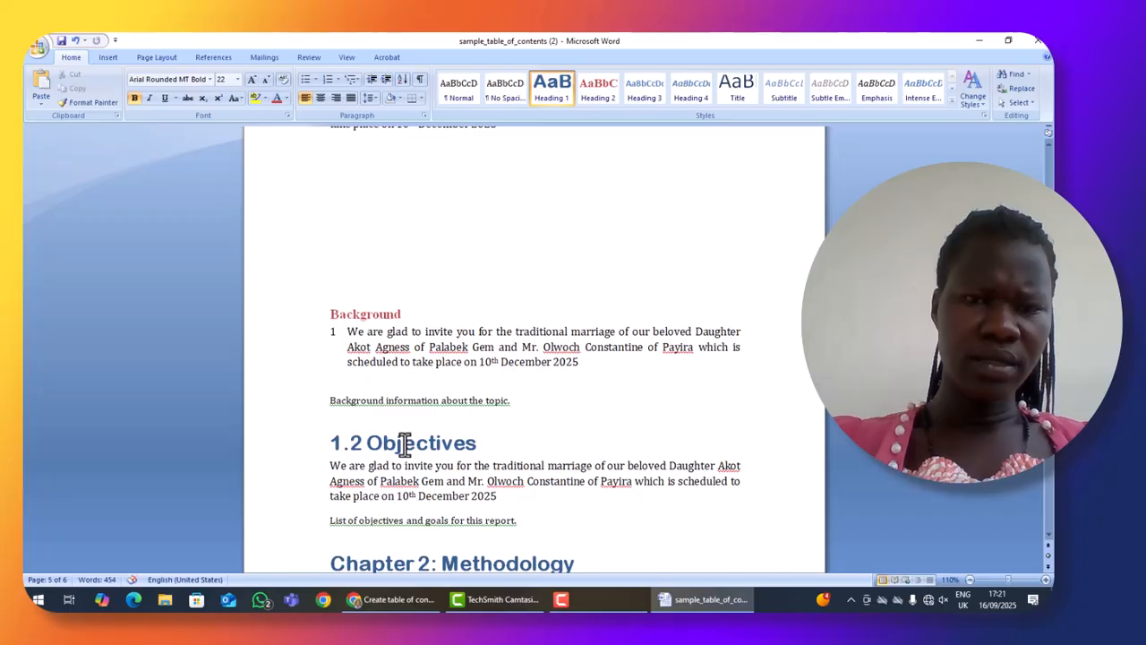
left_click(598, 87)
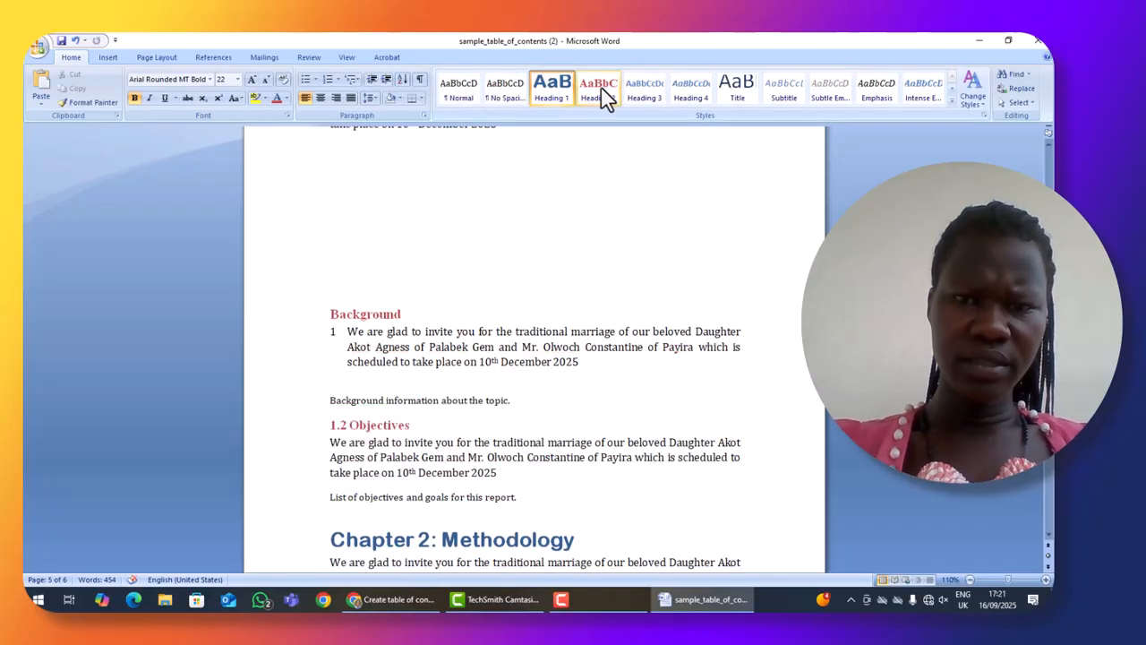
scroll(463, 484, "down", 5)
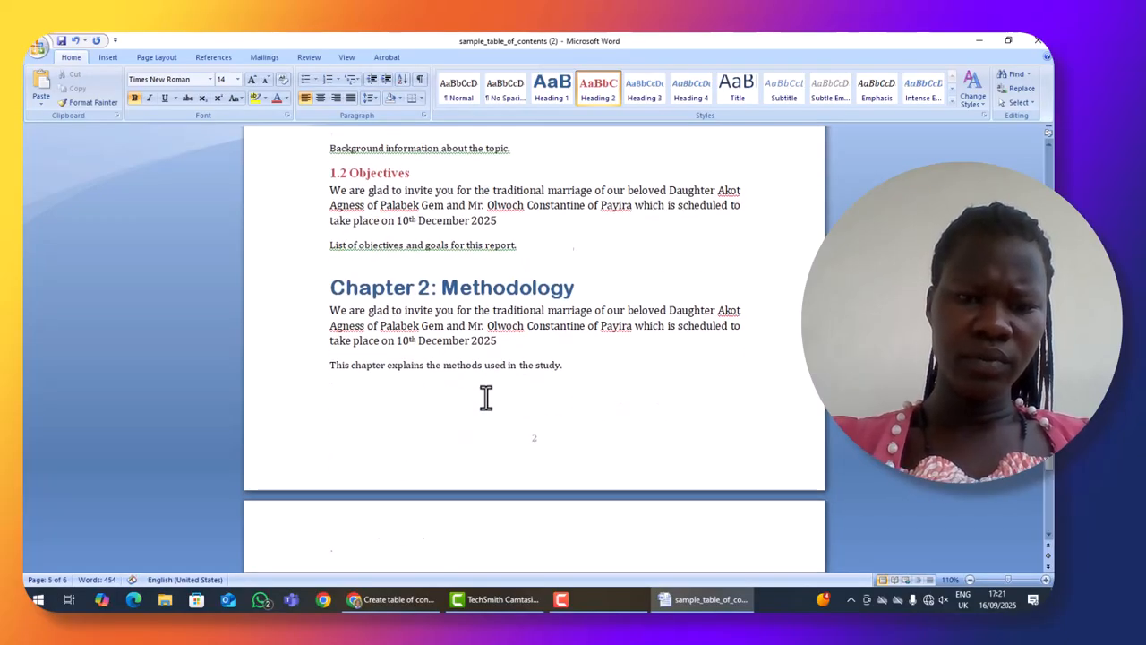
scroll(487, 398, "down", 4)
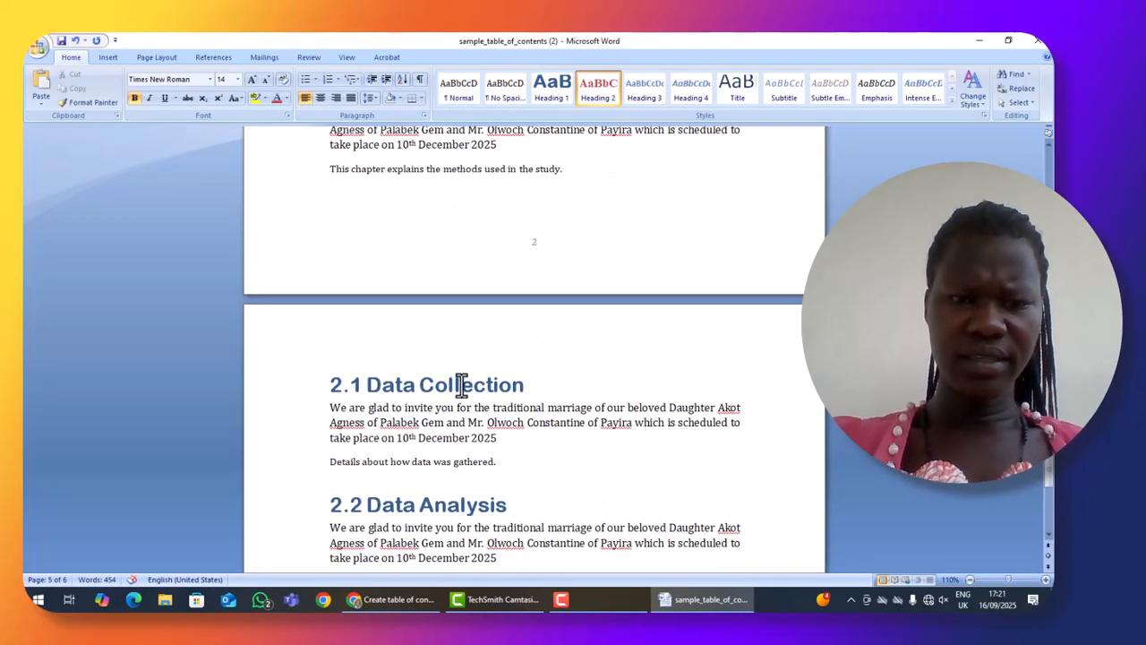
scroll(460, 385, "up", 7)
scroll(460, 385, "down", 2)
scroll(461, 385, "down", 1)
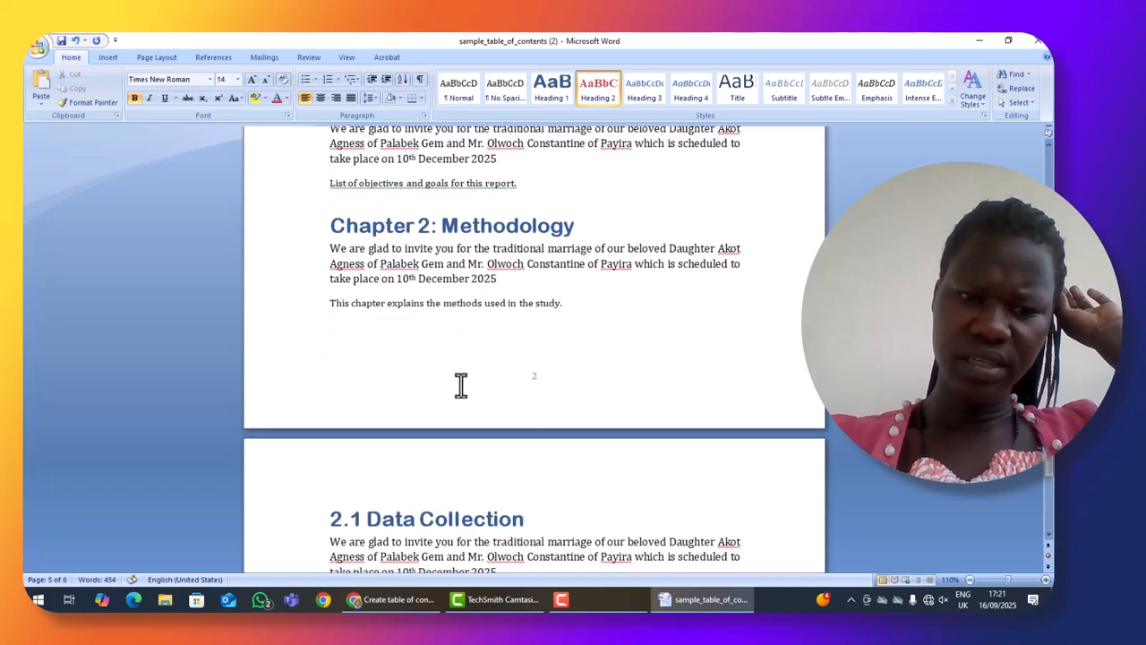
left_click(410, 519)
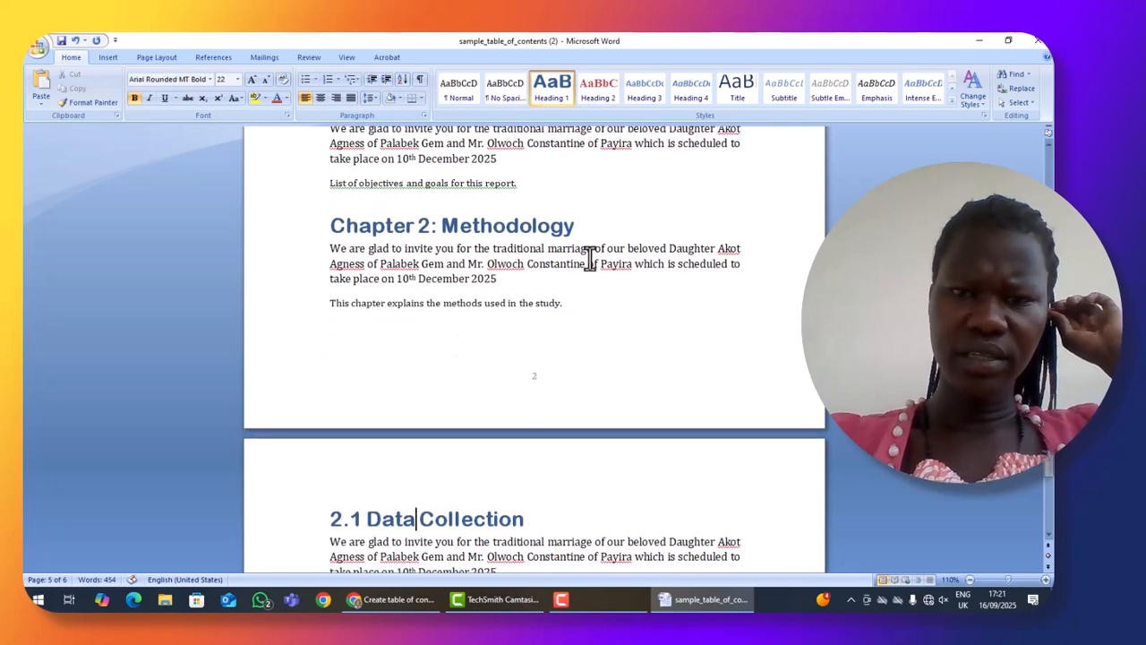
left_click(606, 92)
Apply the Heading 2 style to the "2.2 Data Analysis" and "3.1 Key Findings" headings
scroll(504, 439, "down", 4)
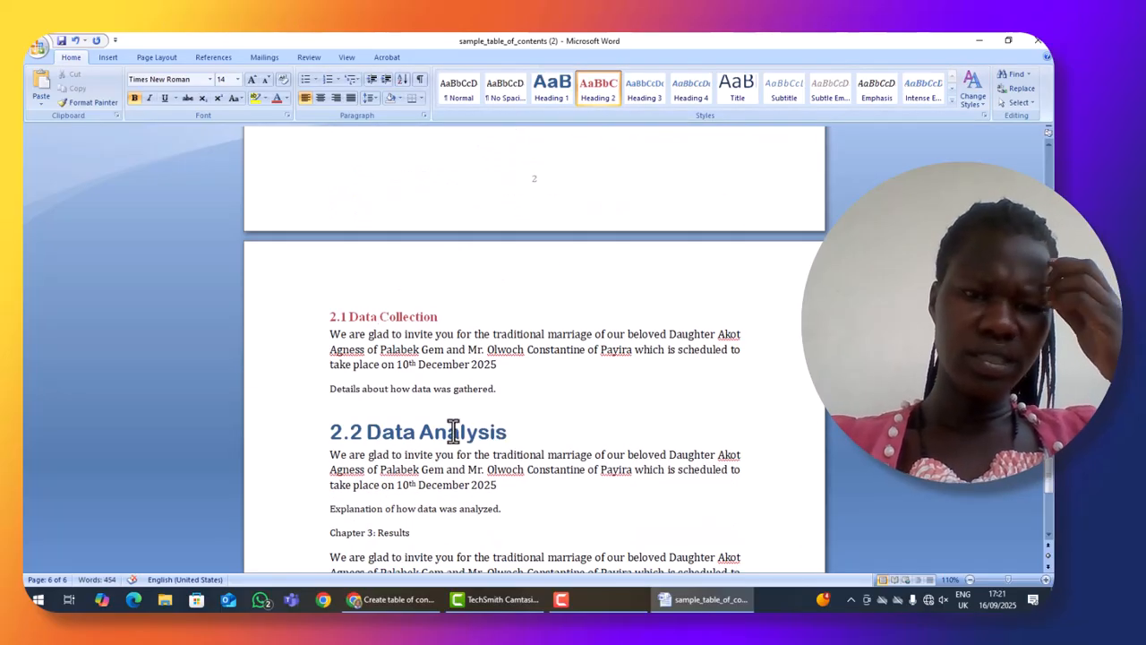
left_click(453, 430)
left_click(597, 90)
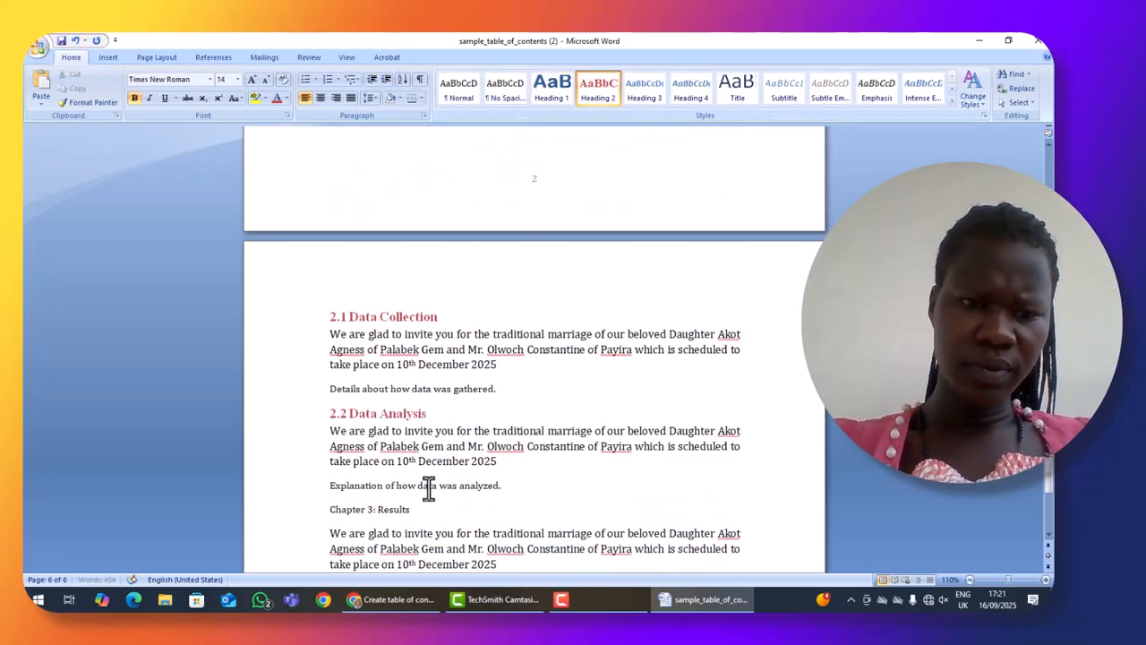
scroll(428, 488, "down", 3)
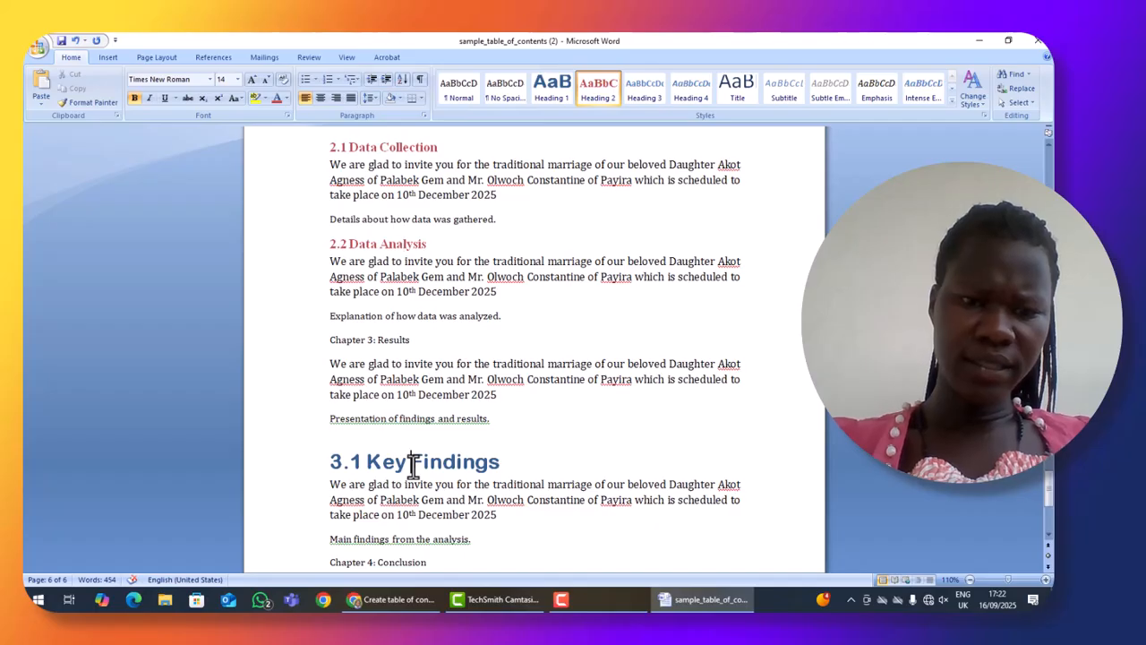
left_click(412, 463)
left_click(593, 88)
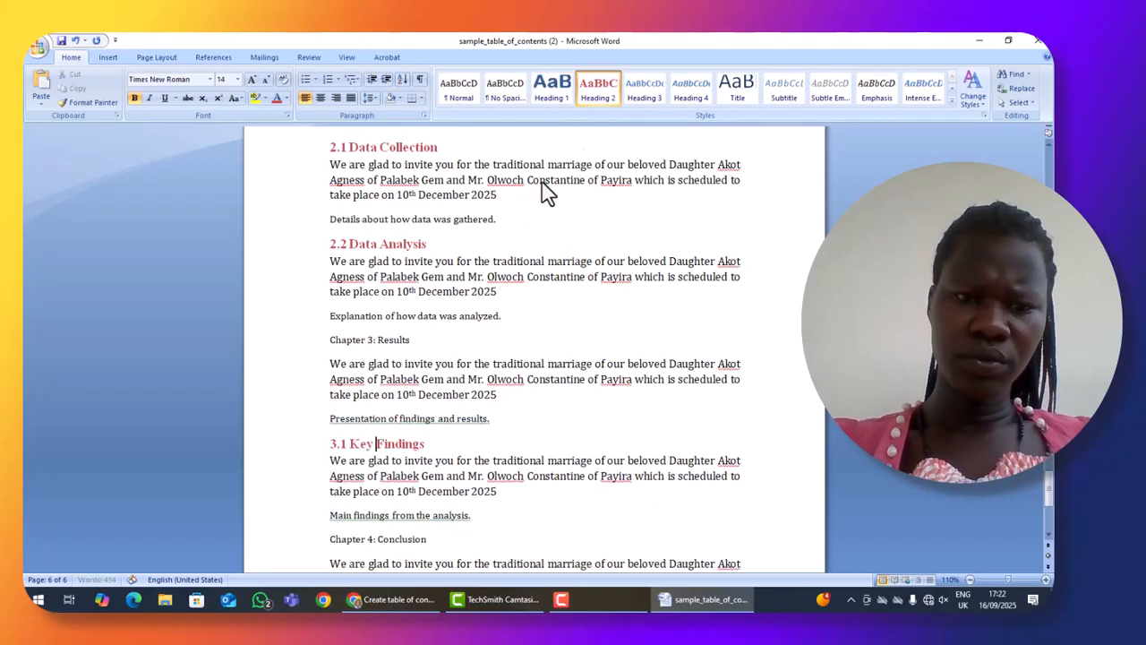
Apply the Heading 1 style to the "Chapter 3: Results" and "Chapter 4: Conclusion" lines
scroll(460, 349, "down", 1)
left_click(388, 275)
left_click(552, 90)
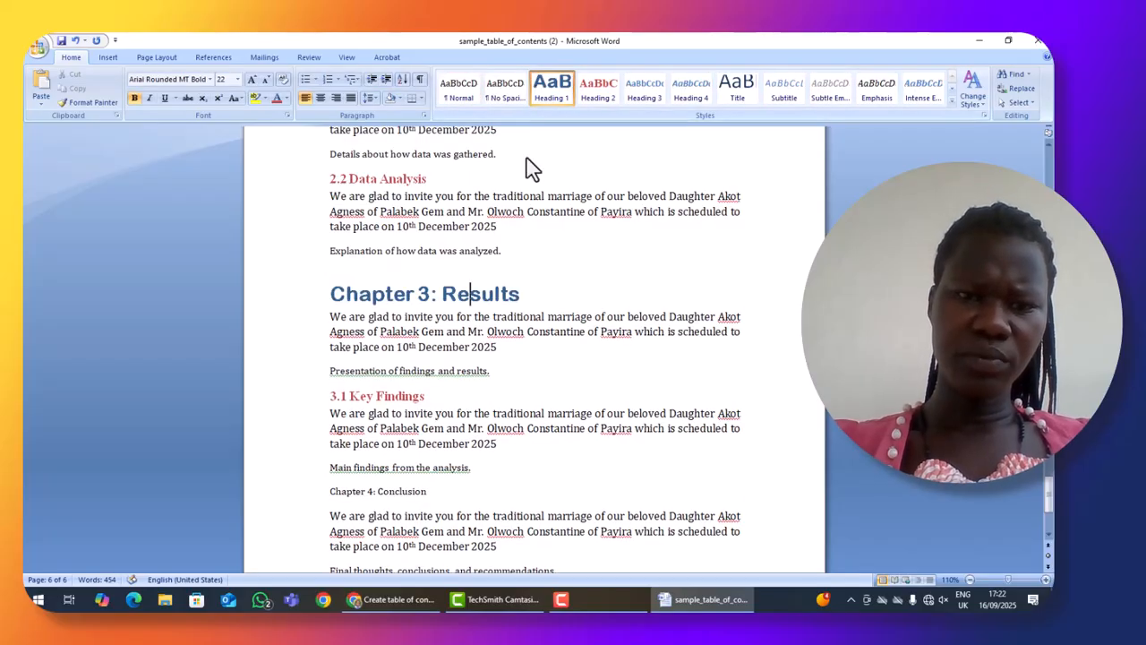
scroll(469, 394, "down", 3)
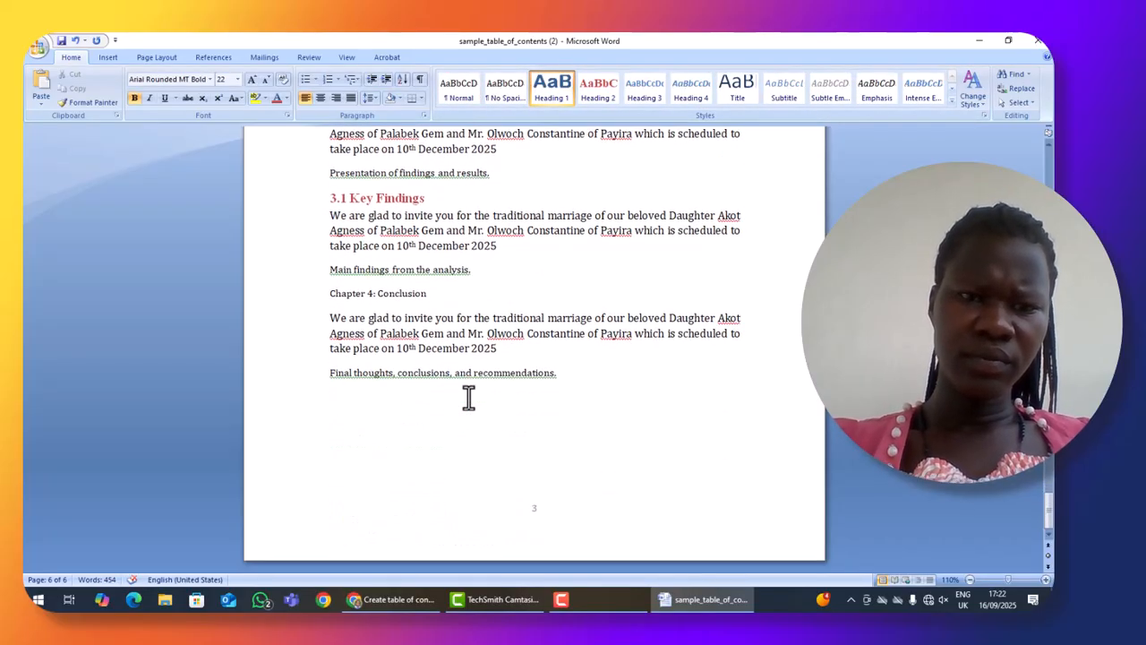
scroll(468, 397, "up", 1)
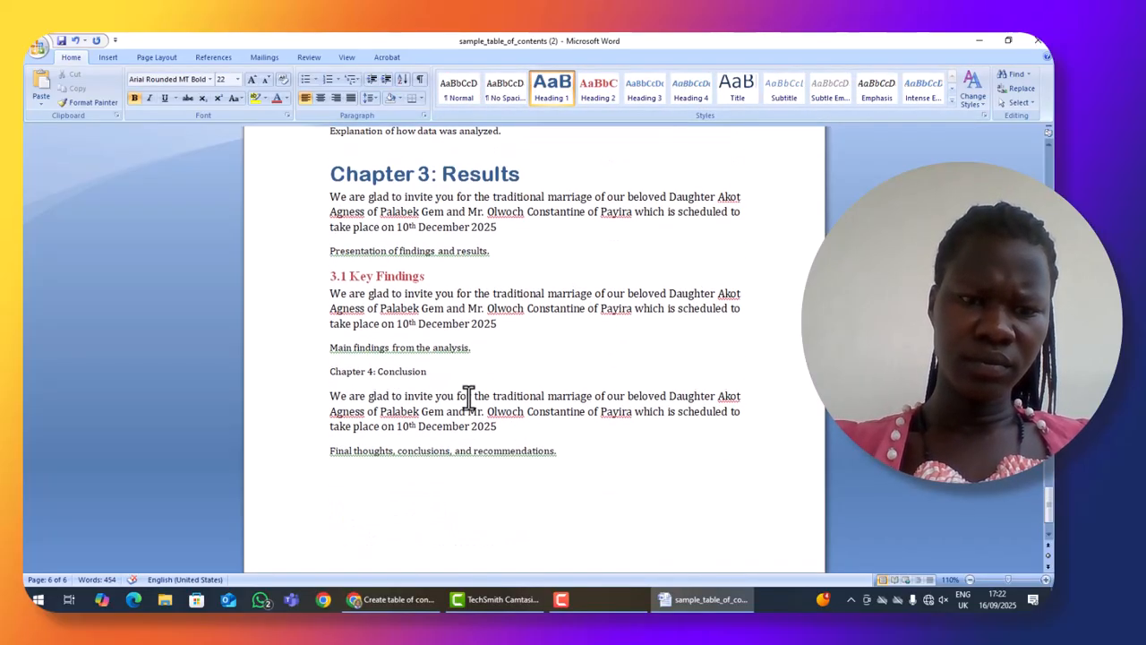
left_click(384, 371)
left_click(551, 89)
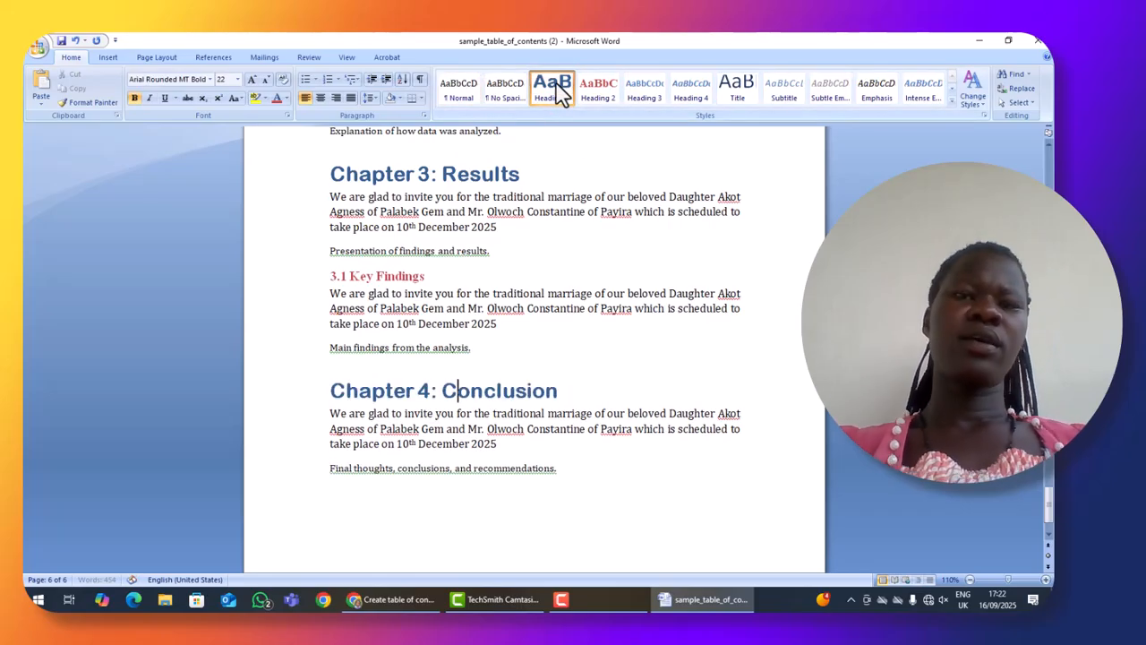
Review the heading styles from Chapter 4: Conclusion back up to the blank page following page iii
scroll(545, 224, "up", 15)
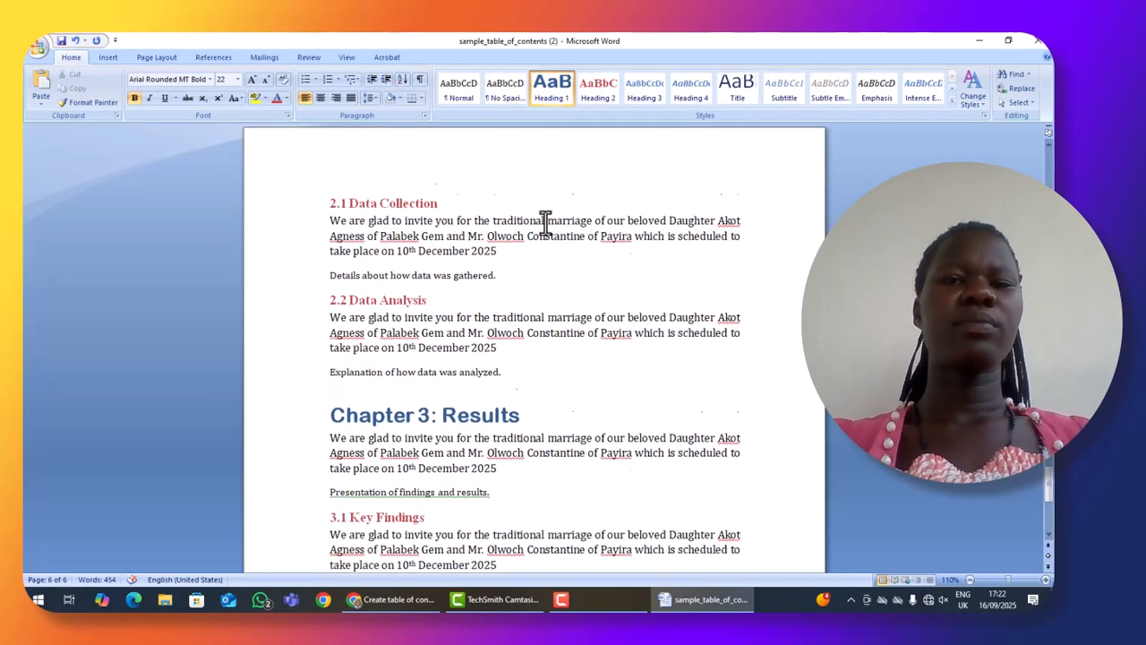
scroll(546, 224, "up", 4)
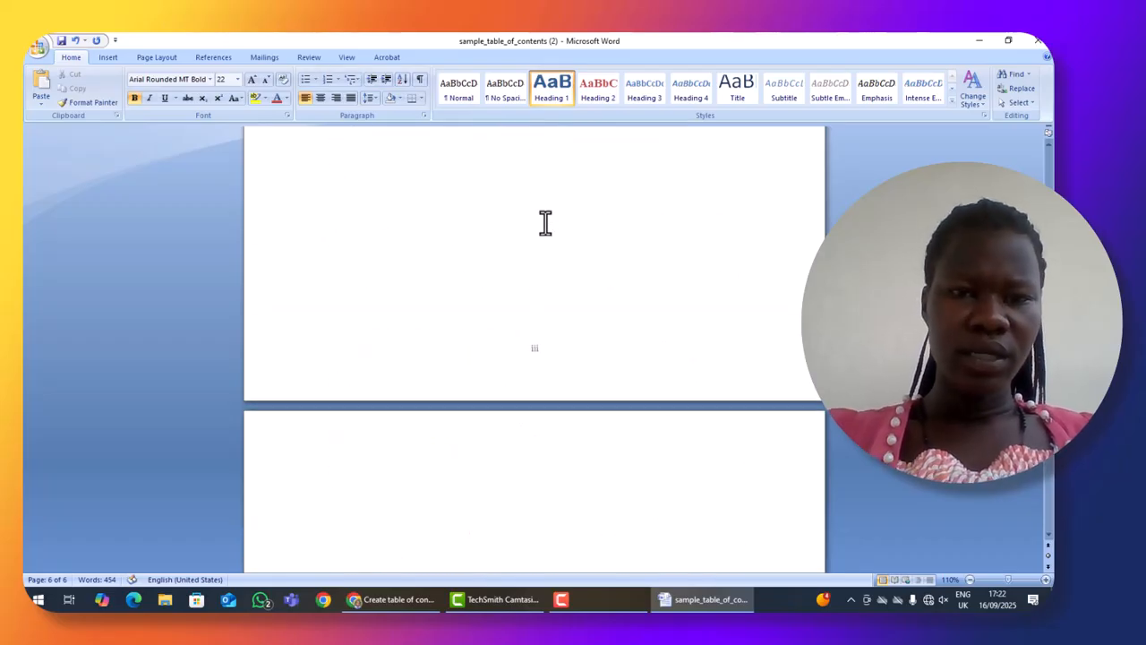
scroll(545, 224, "down", 6)
scroll(545, 224, "down", 3)
scroll(545, 223, "up", 3)
scroll(546, 224, "down", 3)
scroll(545, 223, "up", 1)
scroll(545, 224, "down", 2)
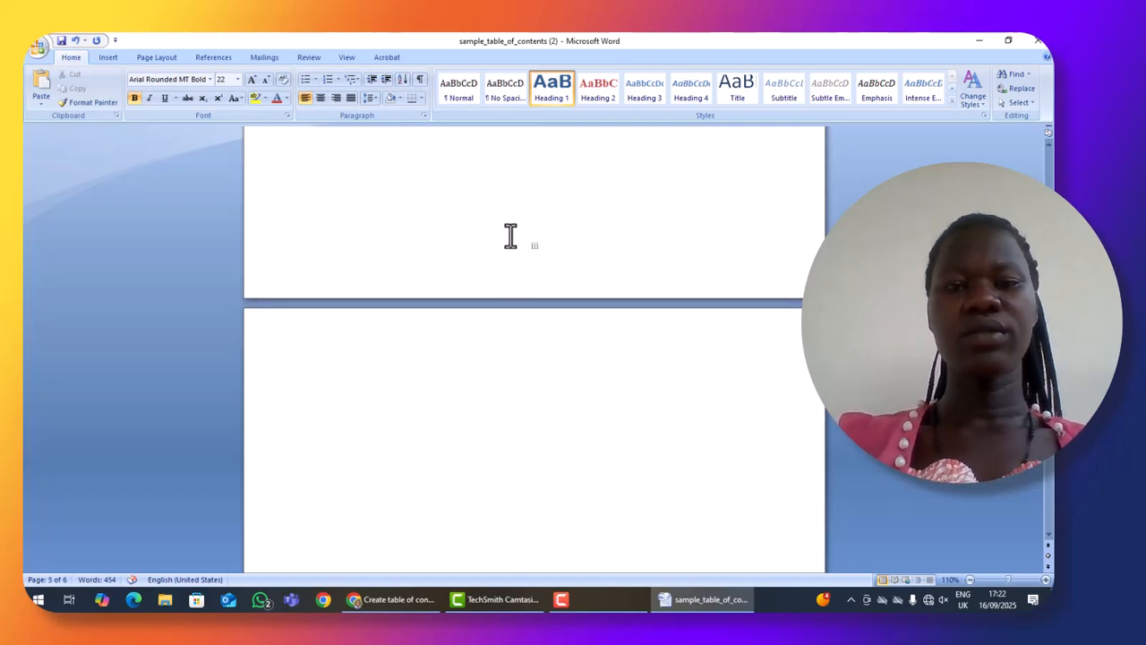
Place the insertion point at the beginning of the blank page following page iii
scroll(510, 235, "up", 20)
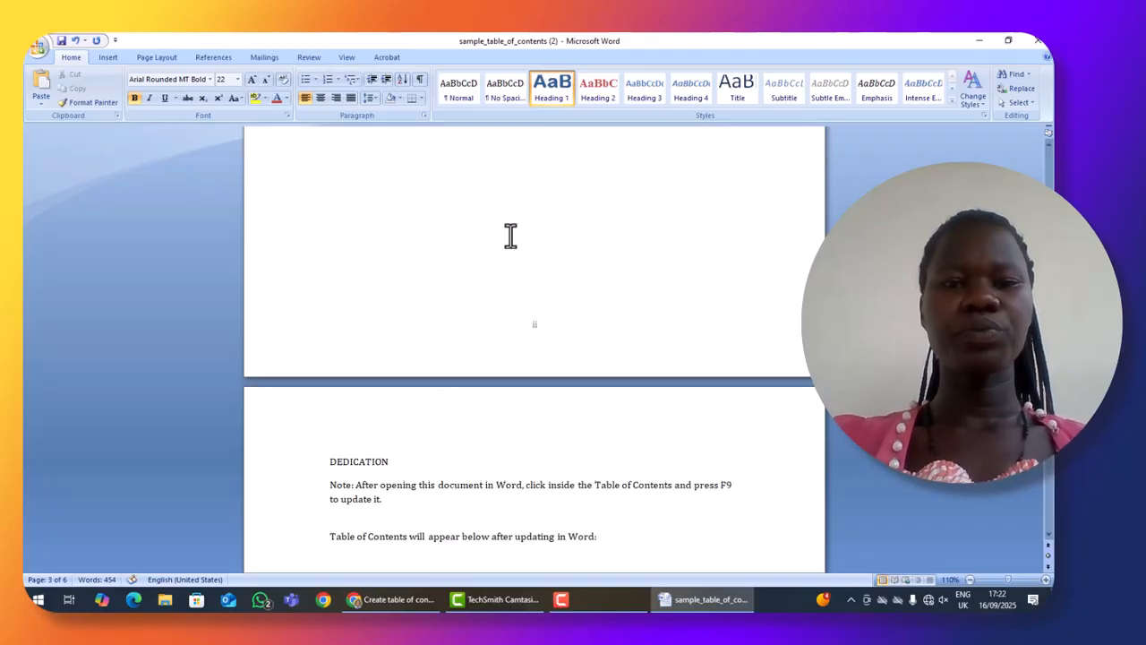
scroll(510, 236, "up", 4)
scroll(510, 236, "down", 5)
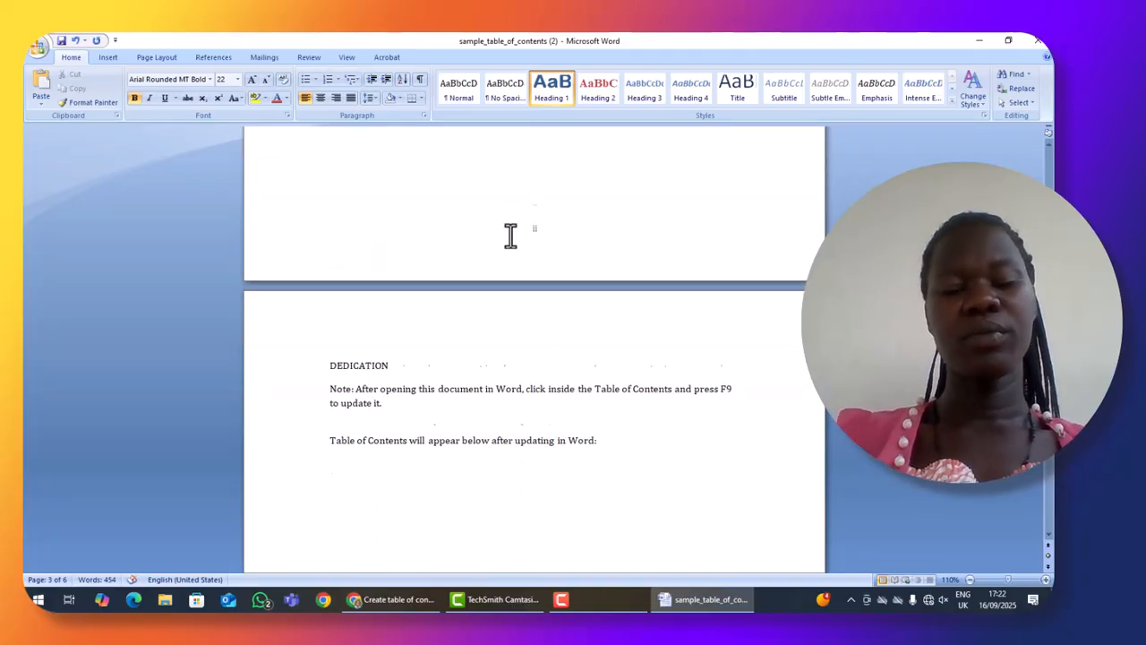
scroll(510, 235, "down", 1)
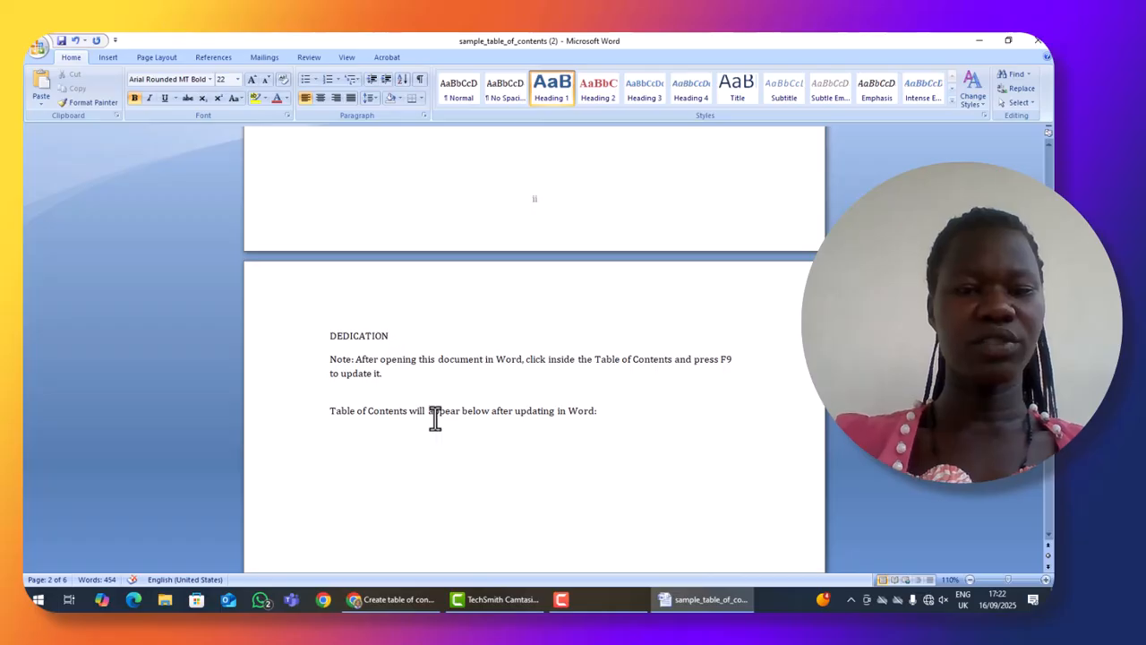
scroll(436, 418, "down", 10)
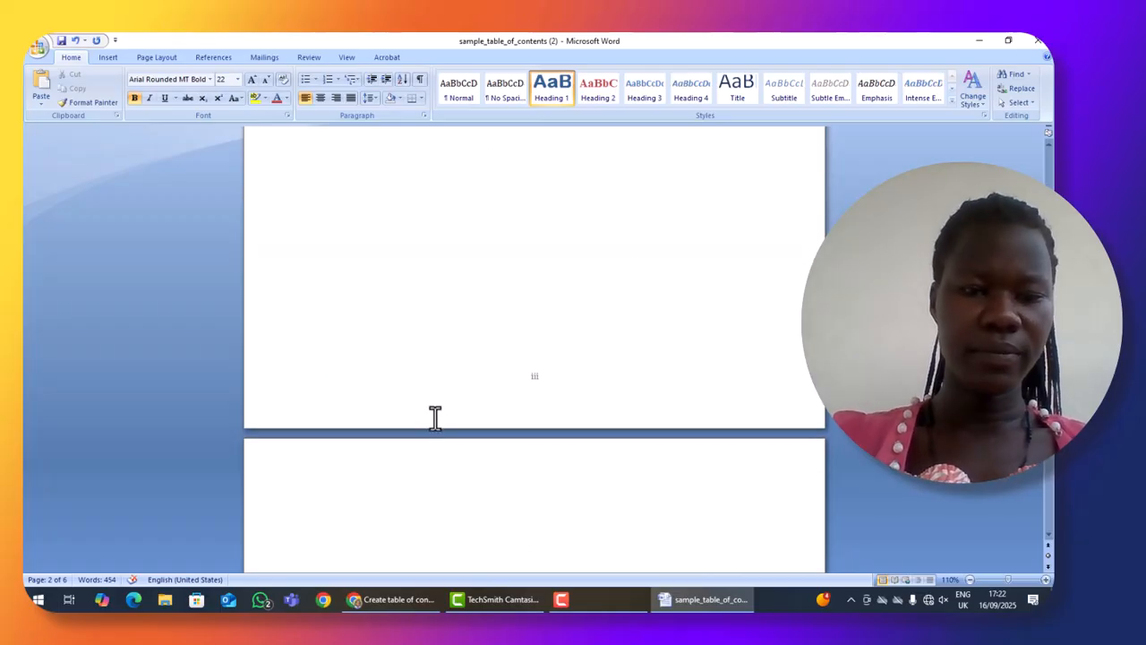
scroll(436, 418, "down", 1)
left_click(359, 388)
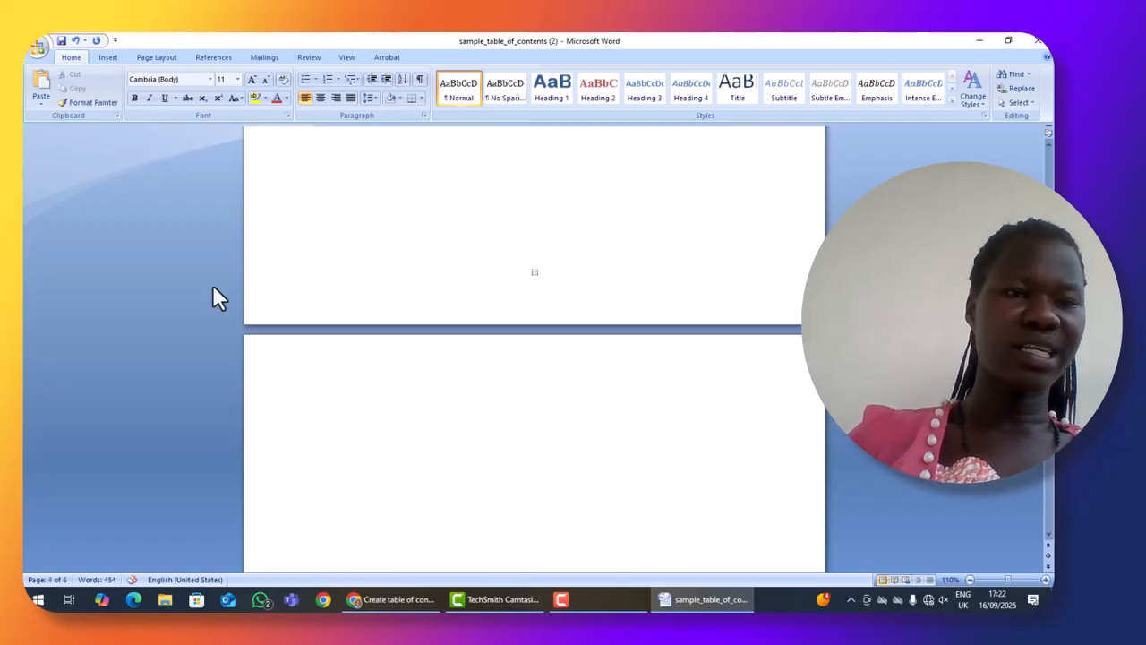
Insert a table of contents on the blank page using the built-in Automatic Table 2 format
left_click(111, 61)
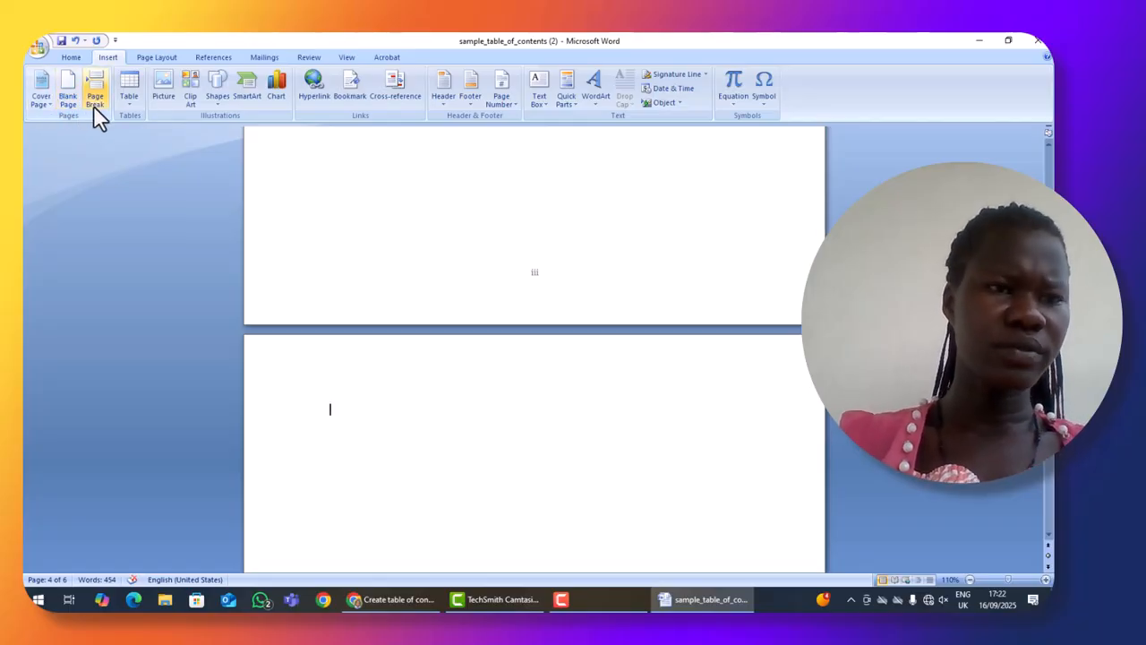
left_click(166, 57)
left_click(213, 57)
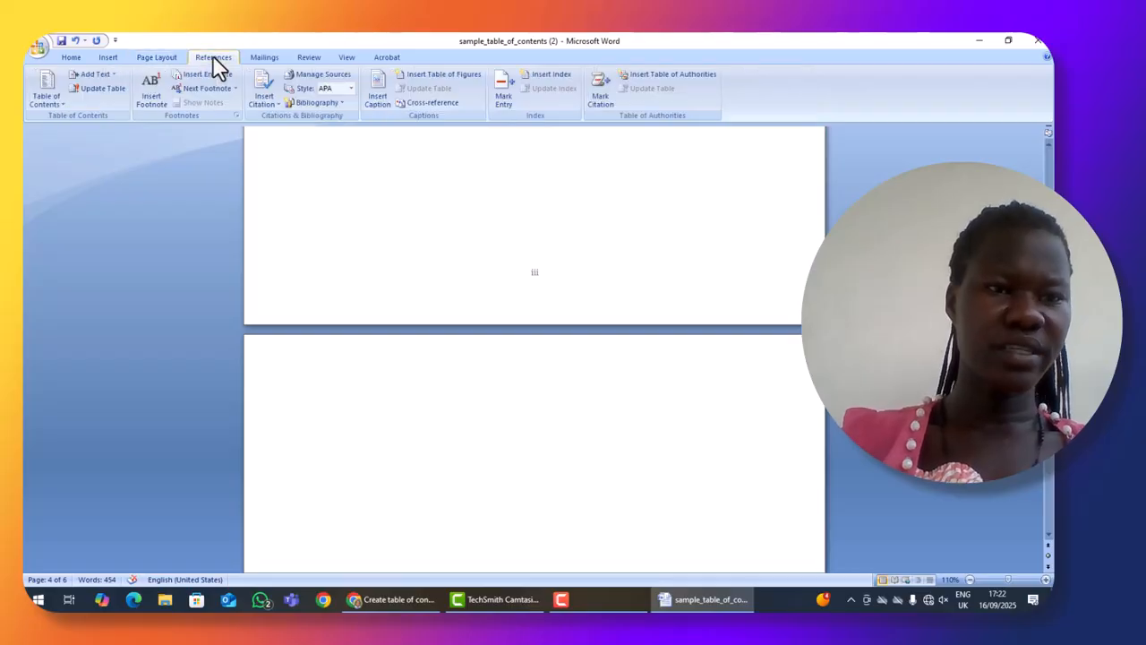
left_click(47, 98)
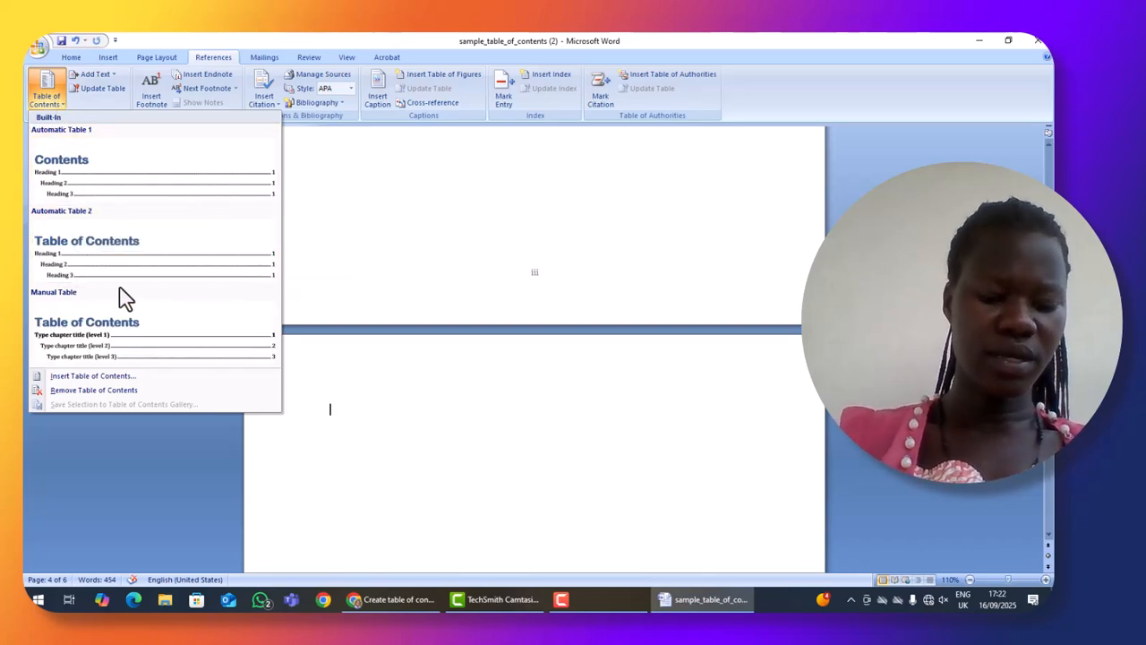
key("Escape")
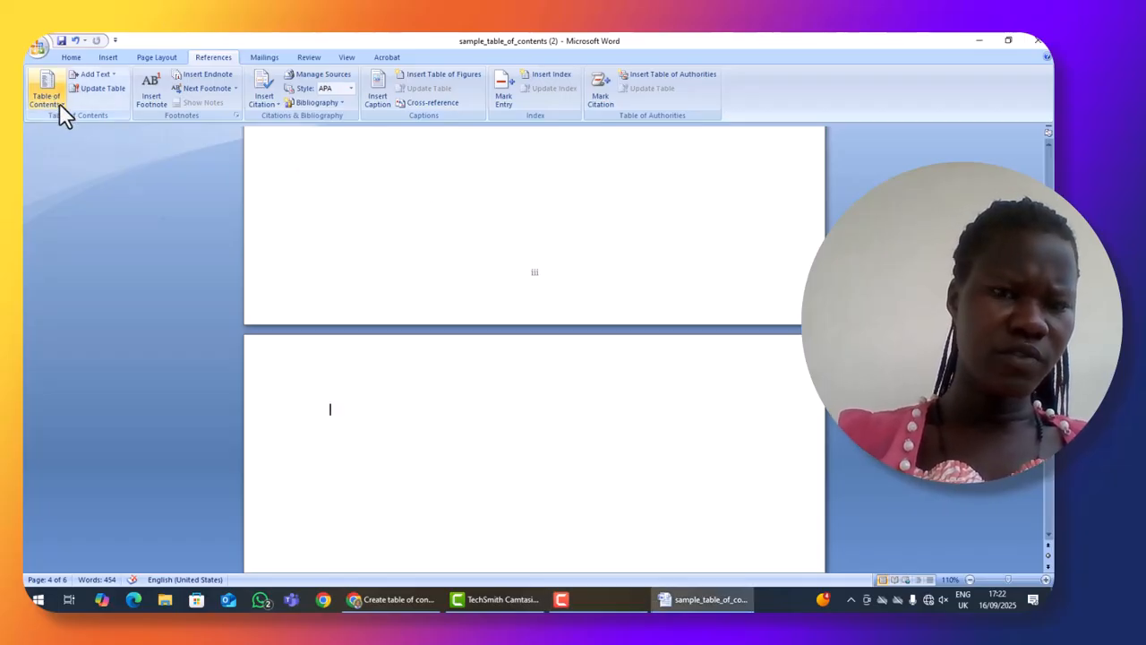
left_click(56, 101)
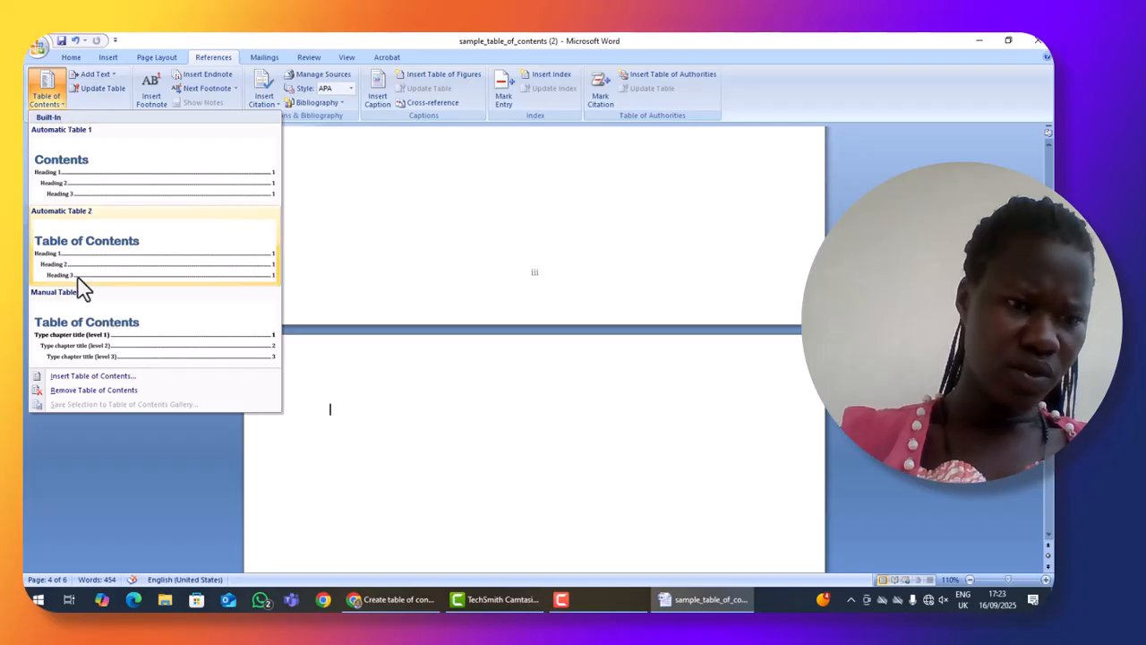
left_click(102, 263)
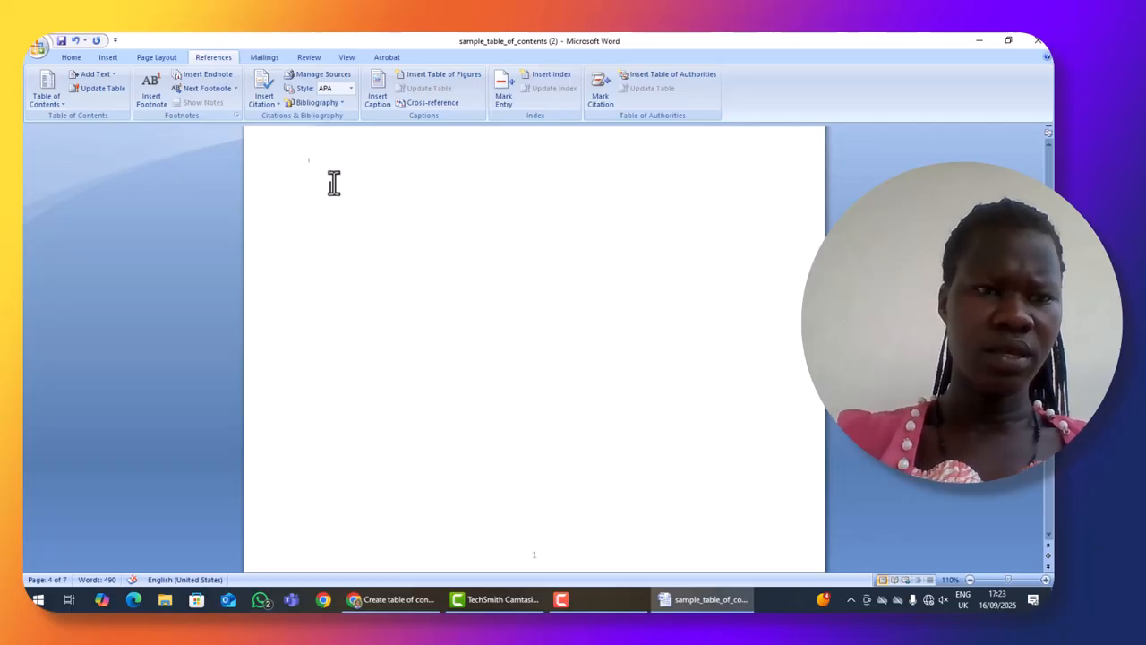
left_click(57, 101)
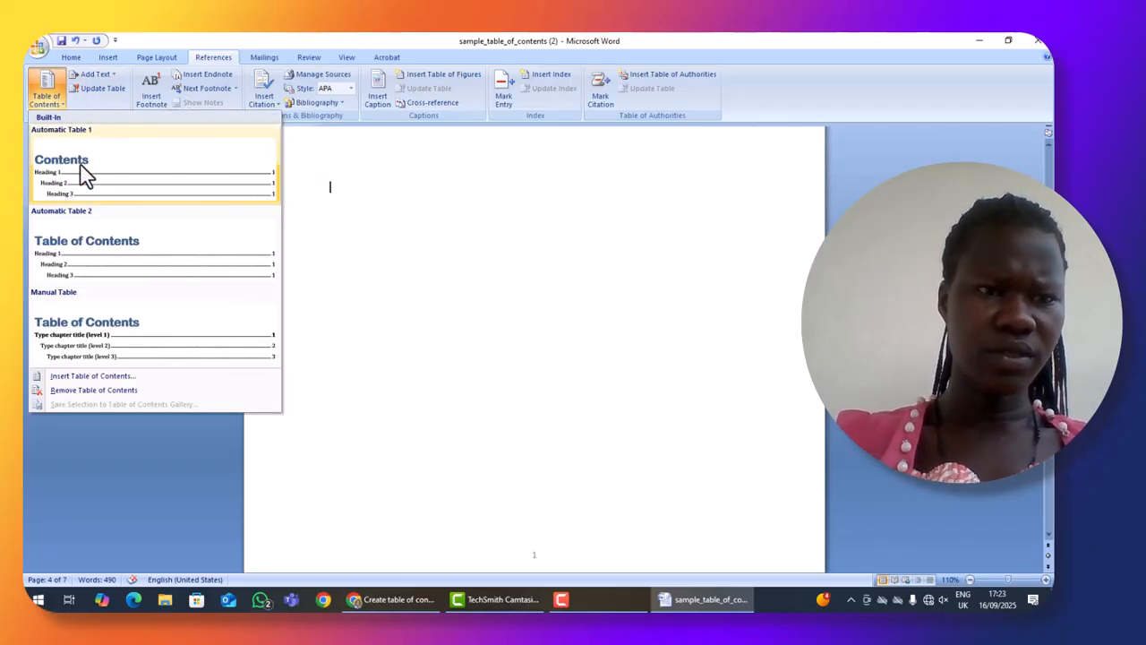
left_click(72, 266)
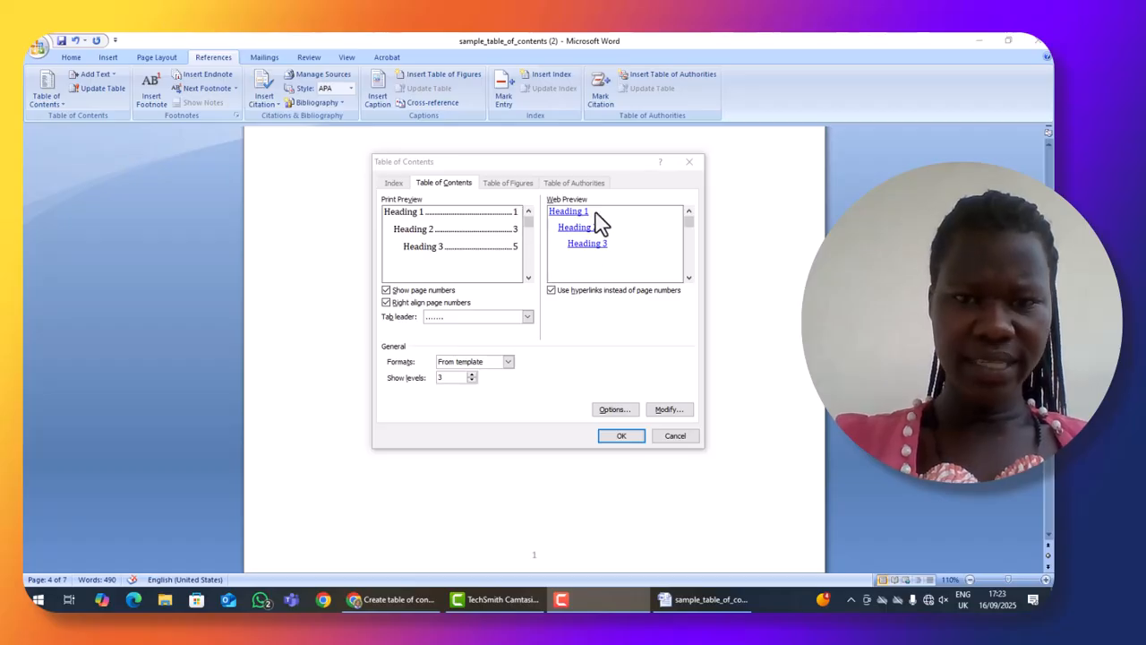
left_click(503, 240)
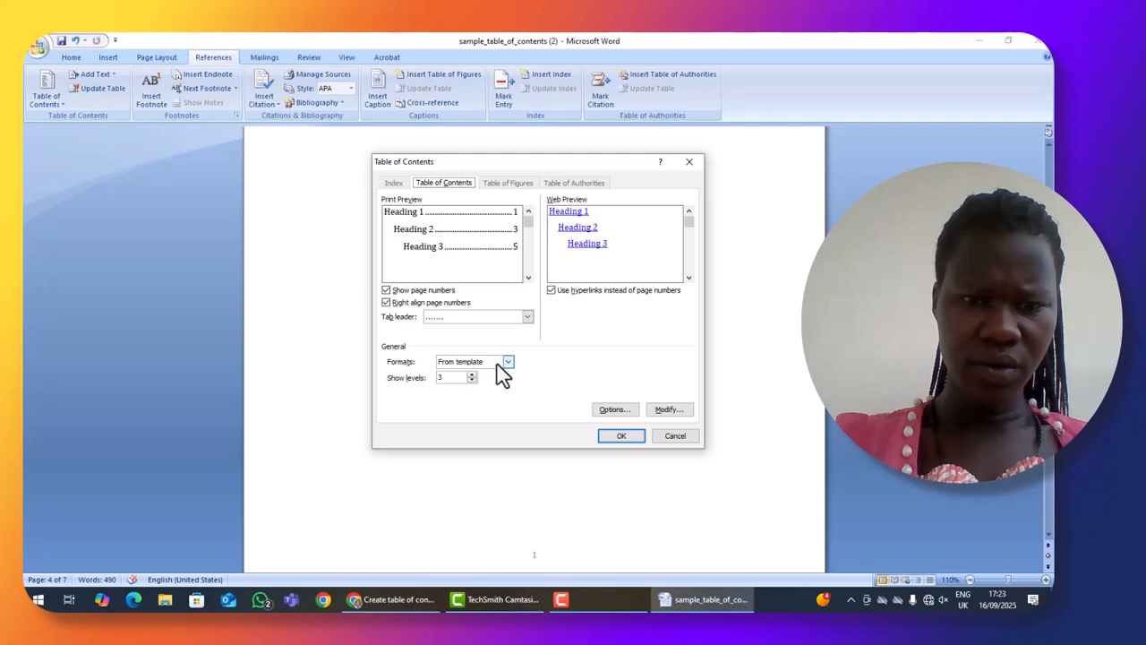
left_click(622, 439)
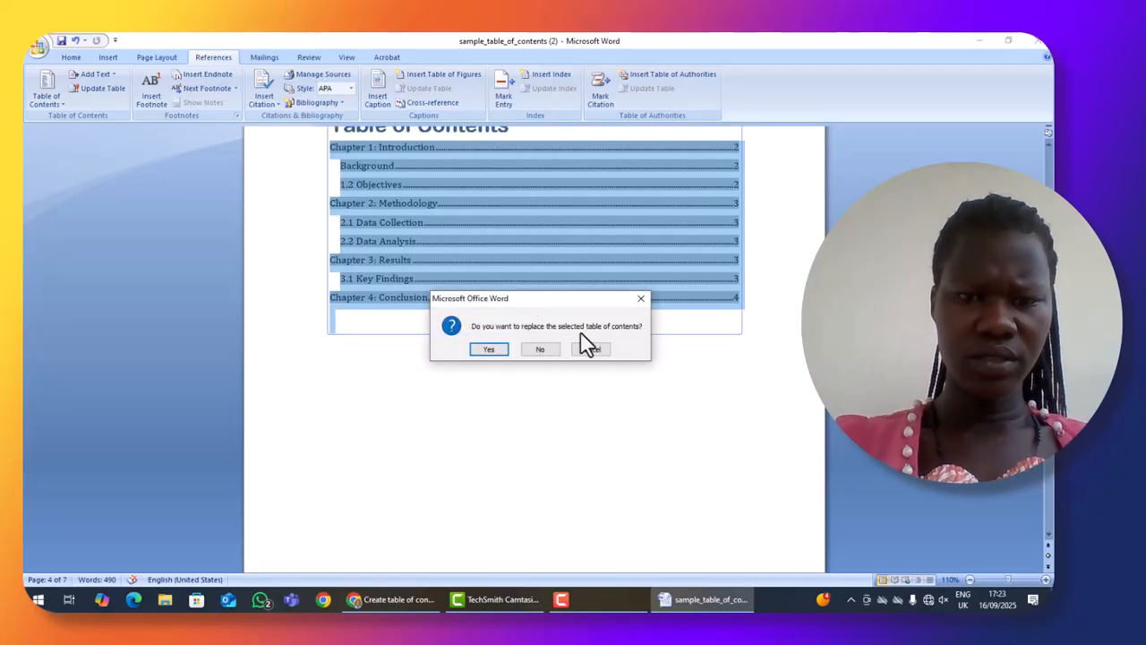
left_click(641, 300)
Review the chapter and subheading entries in the inserted table of contents and the available table of contents options
scroll(457, 282, "up", 3)
scroll(457, 282, "down", 3)
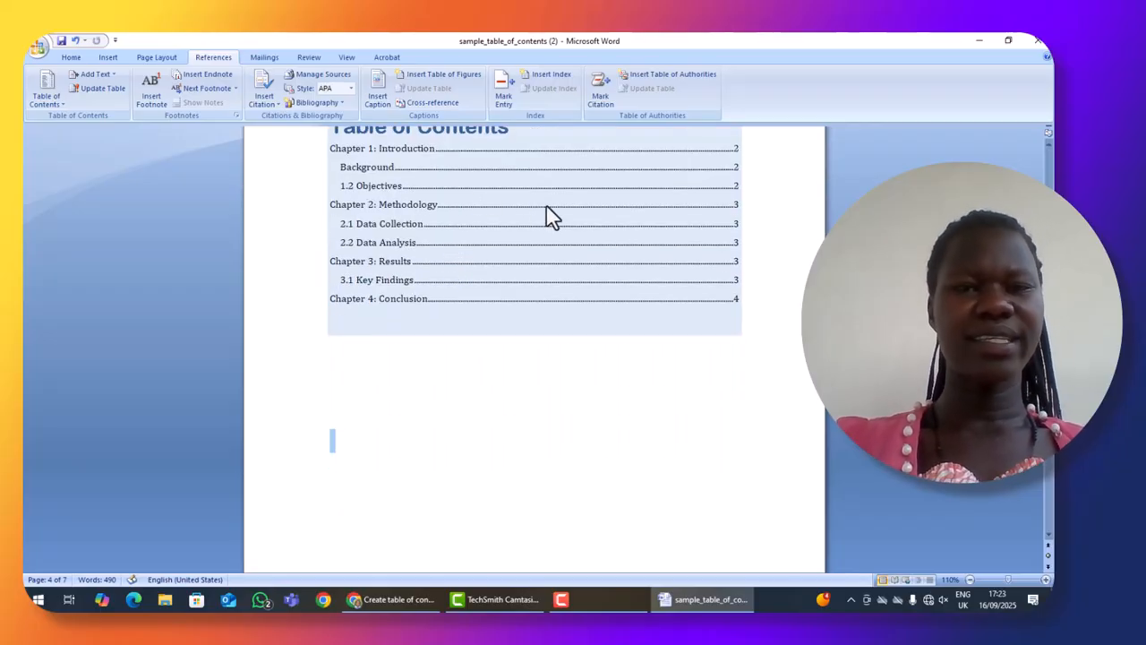
scroll(547, 253, "up", 3)
scroll(524, 388, "down", 4)
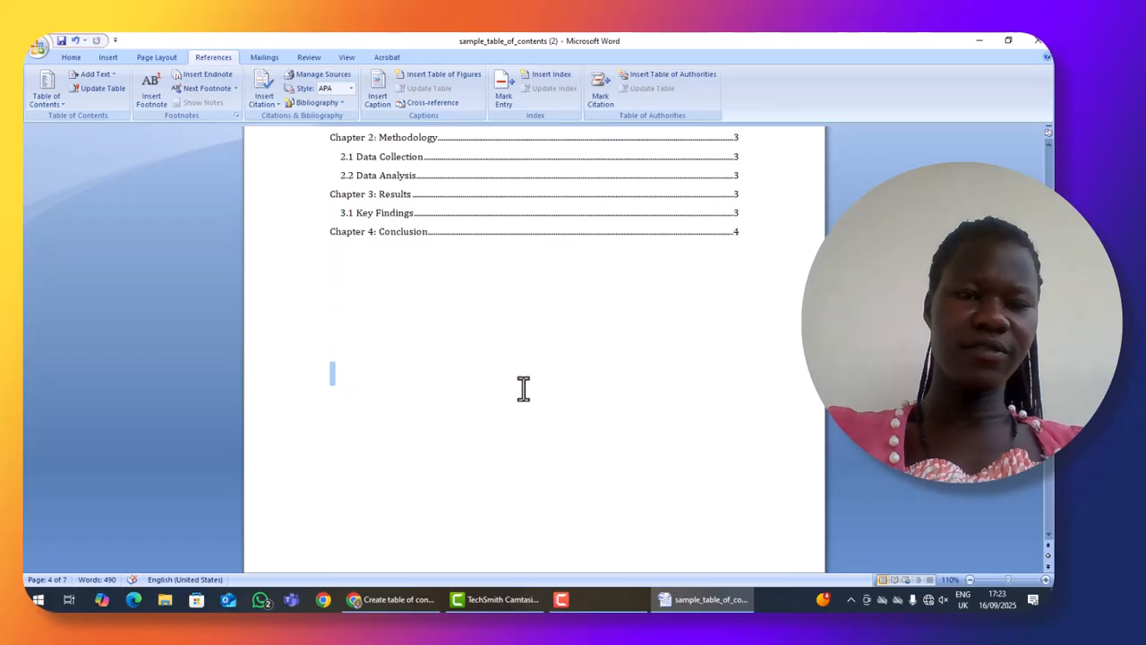
left_click(419, 250)
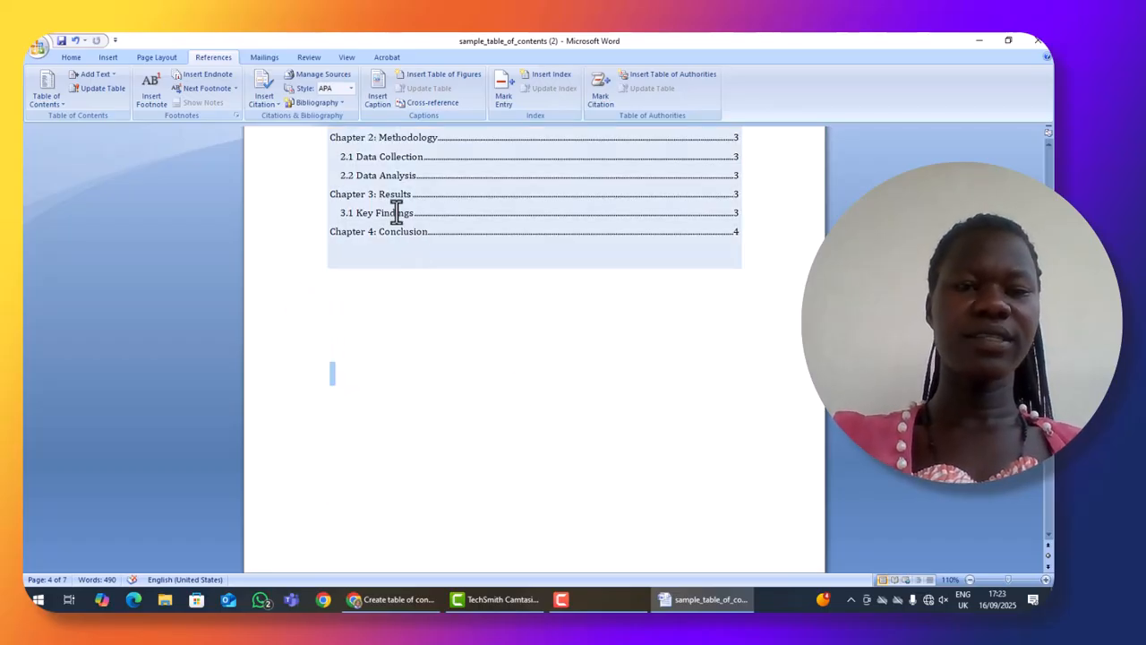
left_click(748, 312)
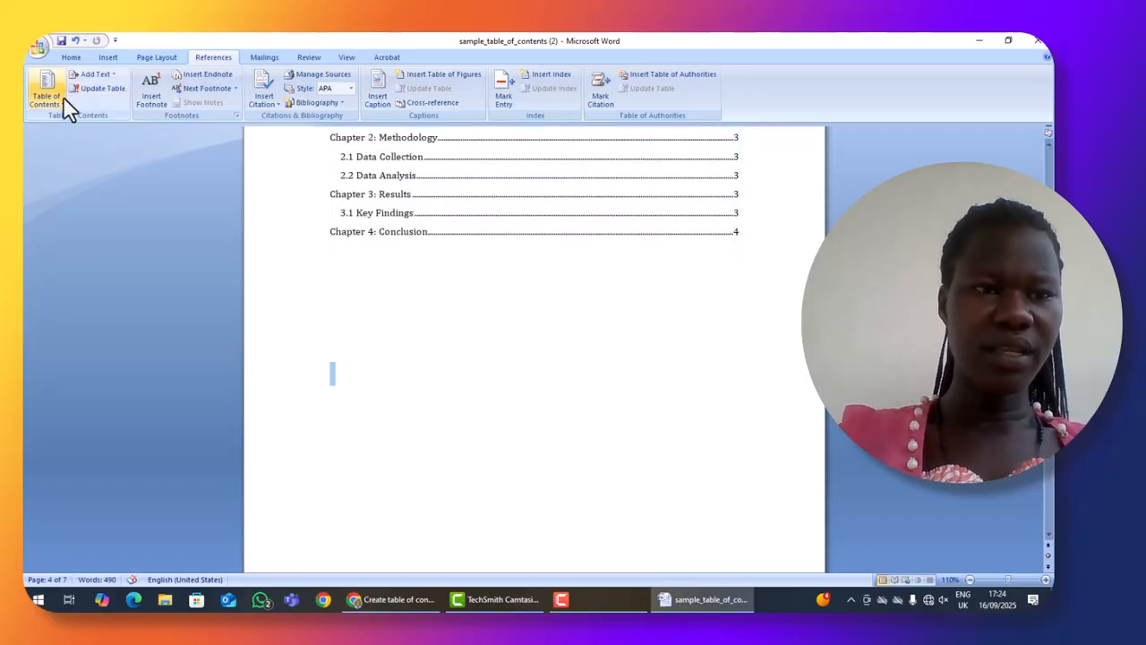
left_click(68, 109)
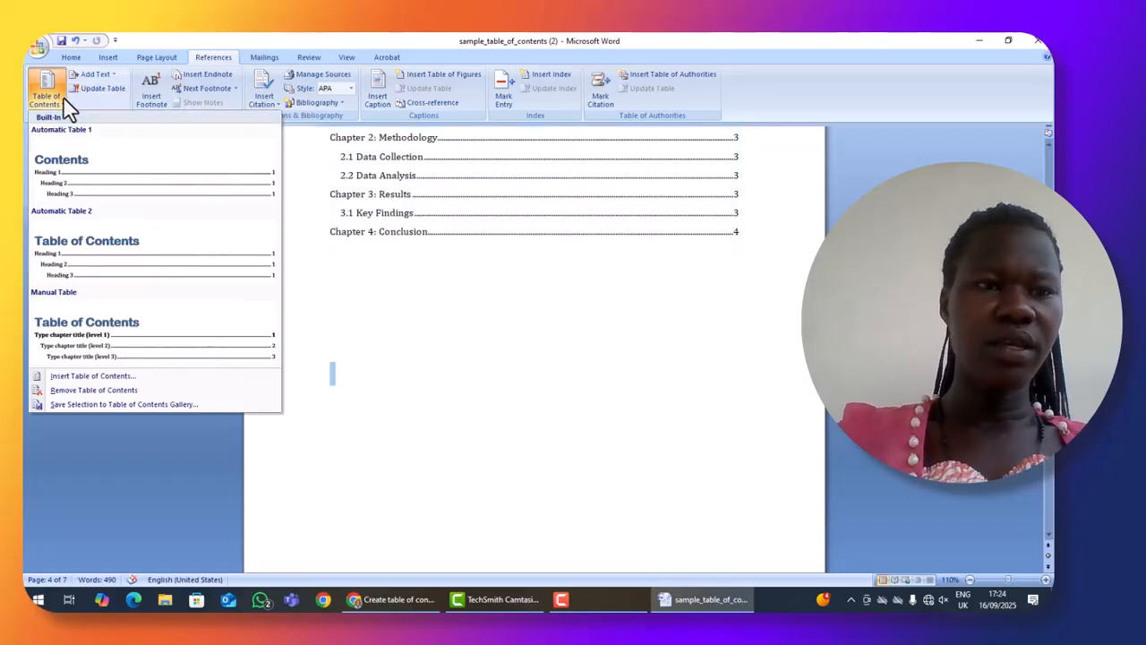
left_click(325, 391)
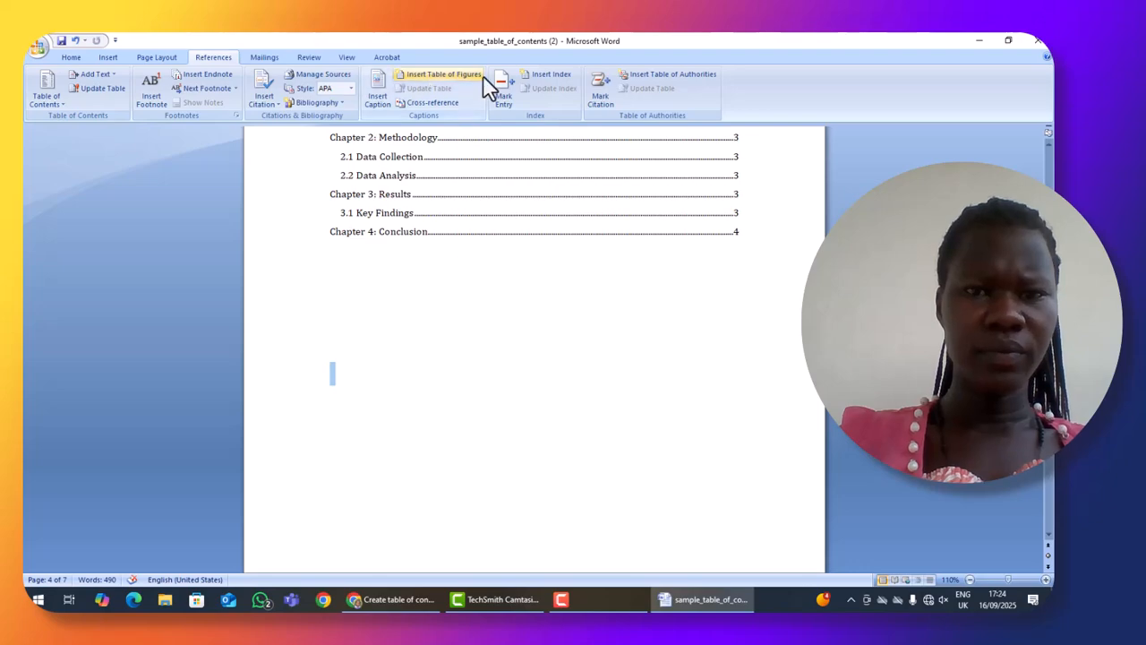